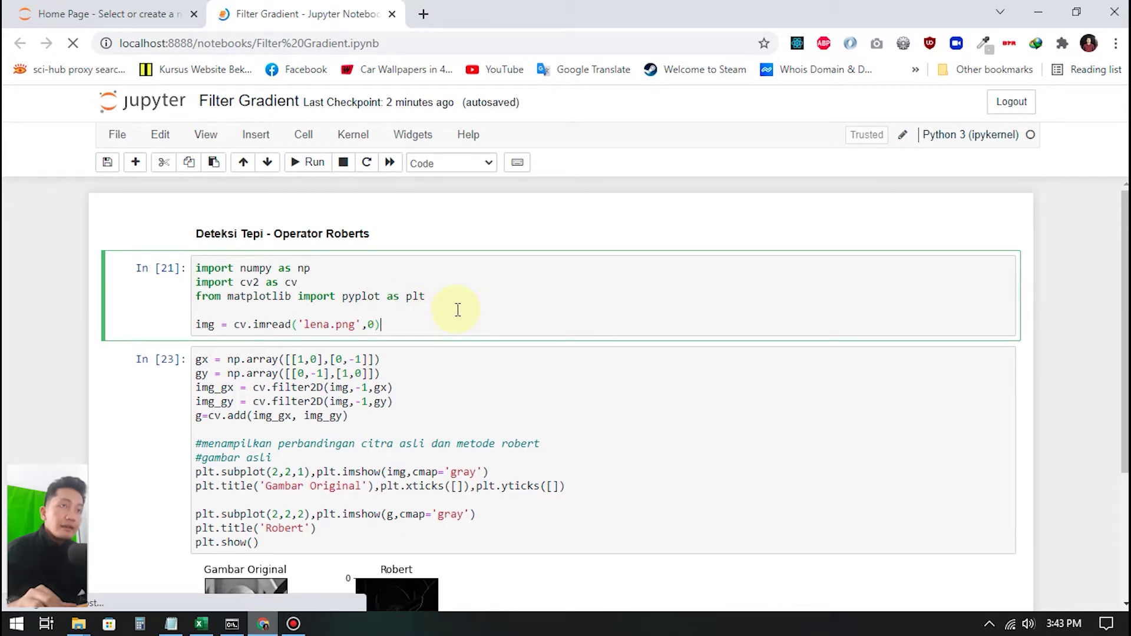
# Step: Review the Roberts operator code in the Filter Gradient notebook and compare the original and Robert output images
pyautogui.scroll(-1, 462, 316)
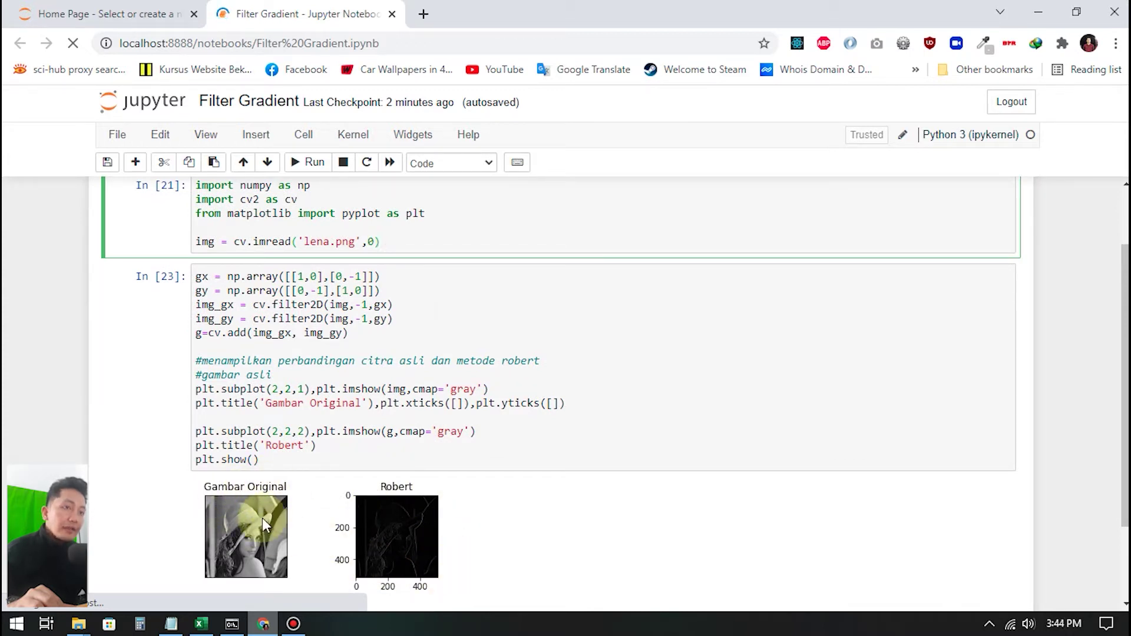
pyautogui.click(391, 496)
pyautogui.scroll(1, 372, 433)
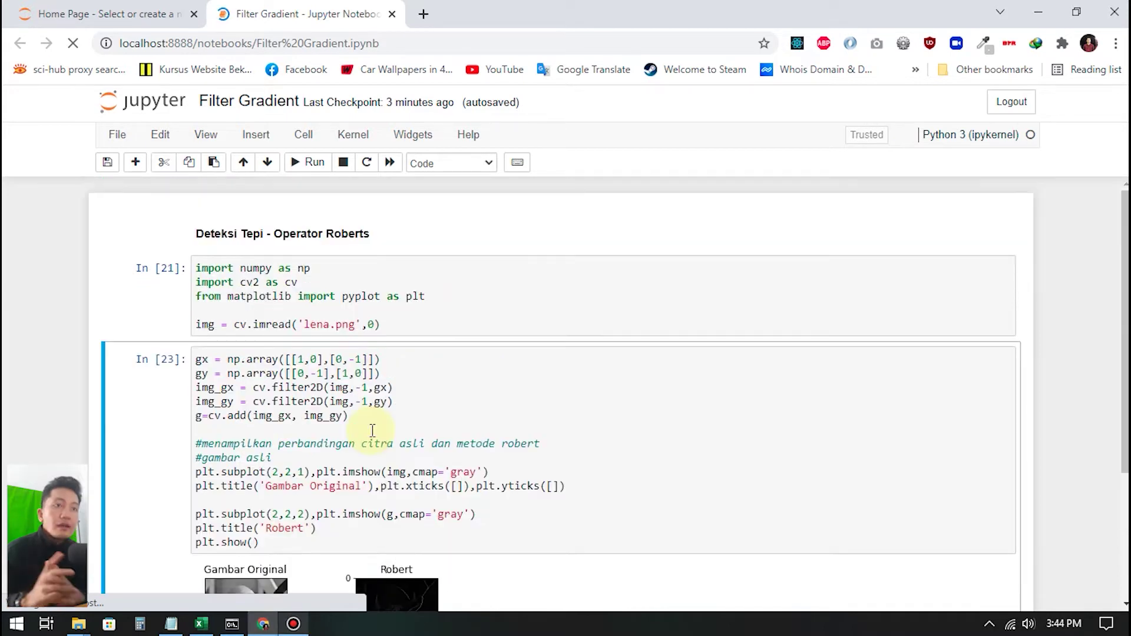
pyautogui.scroll(-2, 372, 430)
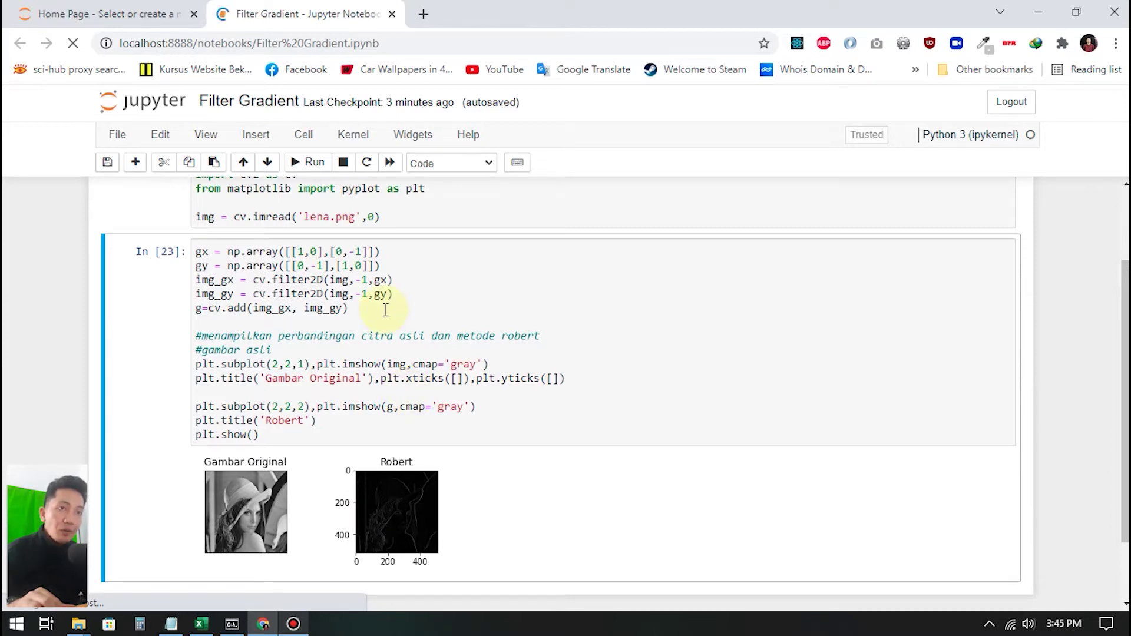
pyautogui.scroll(2, 418, 354)
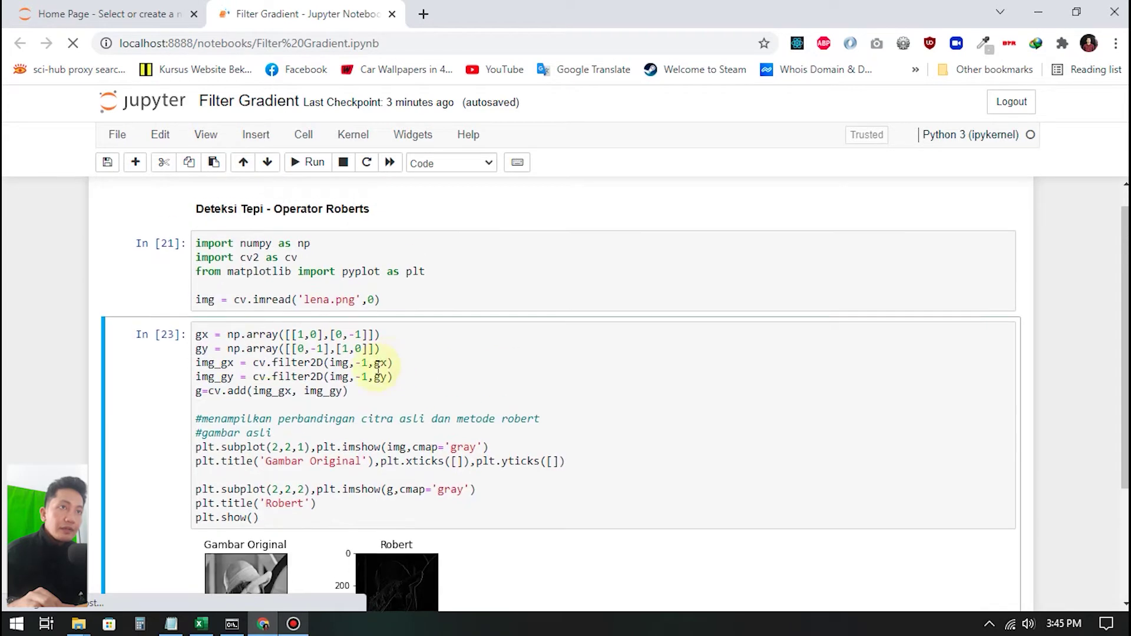
pyautogui.moveTo(248, 350); pyautogui.dragTo(328, 461)
pyautogui.click(349, 462)
pyautogui.scroll(-2, 348, 470)
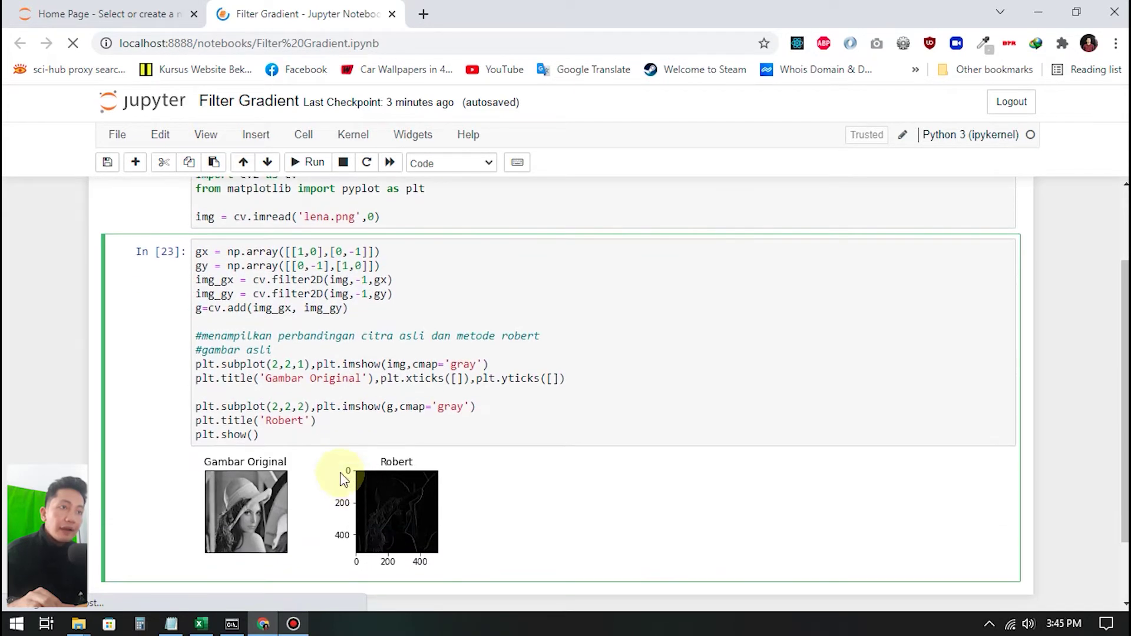
pyautogui.scroll(2, 404, 525)
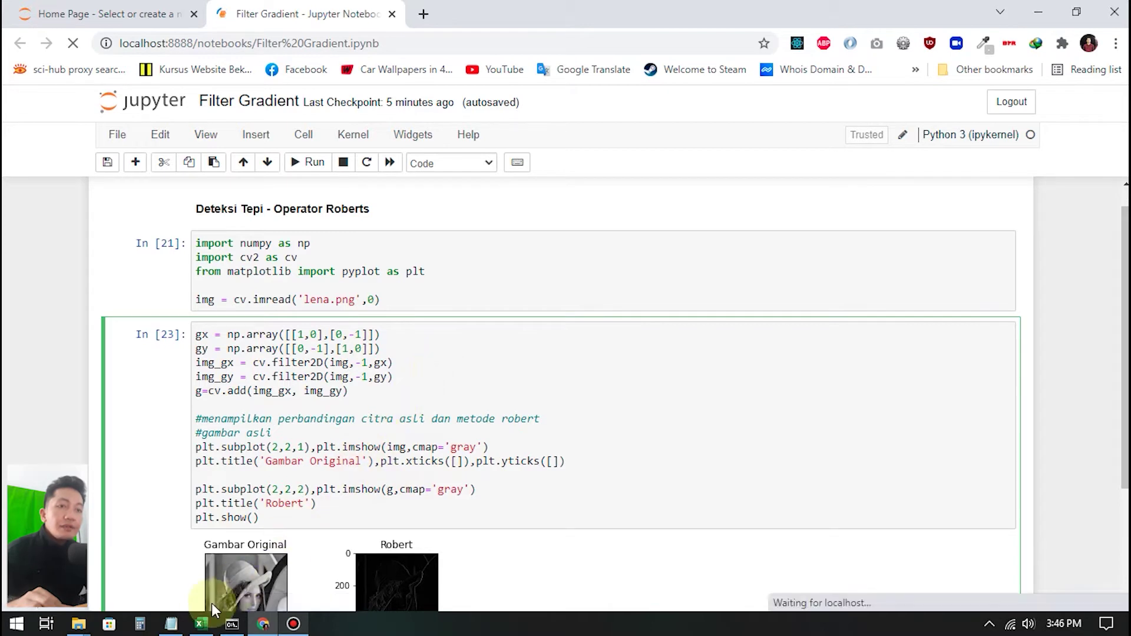
# Step: Switch to the deteksitepi.xlsx workbook in Excel and examine the source image matrix in D7:K14 of the Example 1 Fix sheet
pyautogui.hotkey('alt', 'Tab')
pyautogui.click(371, 353)
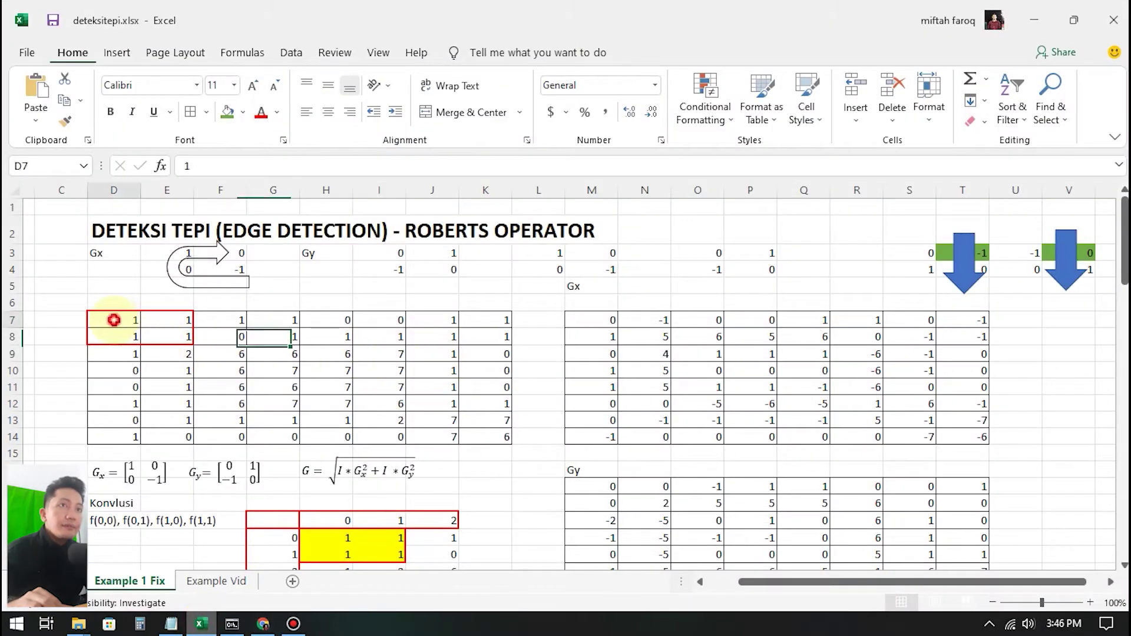
pyautogui.moveTo(114, 320); pyautogui.dragTo(501, 420)
pyautogui.click(526, 418)
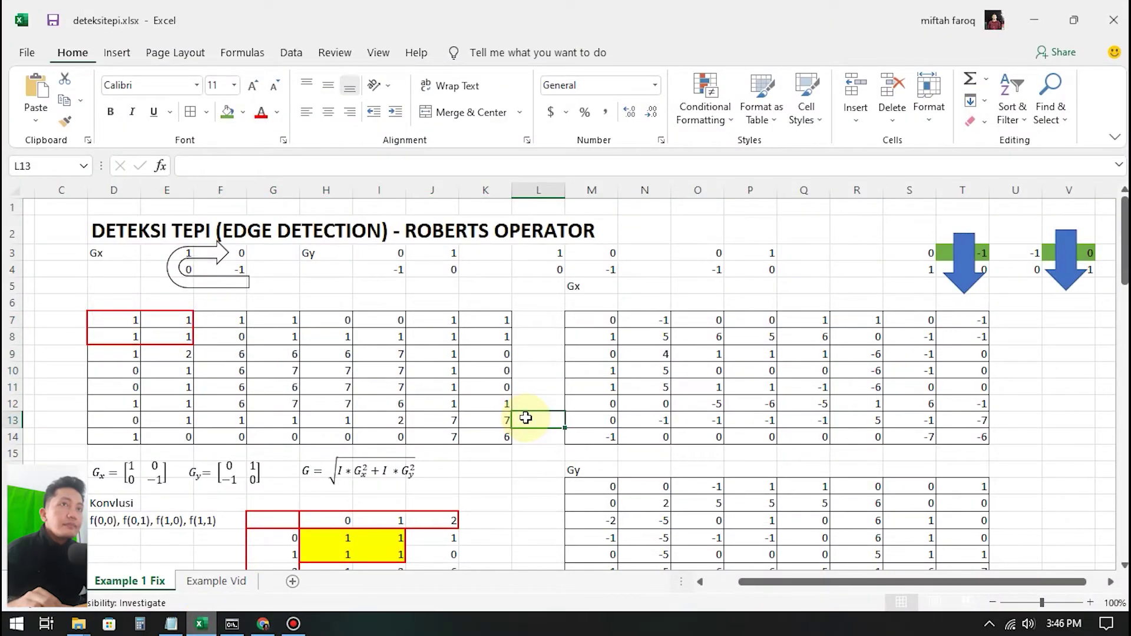
pyautogui.scroll(-3, 601, 386)
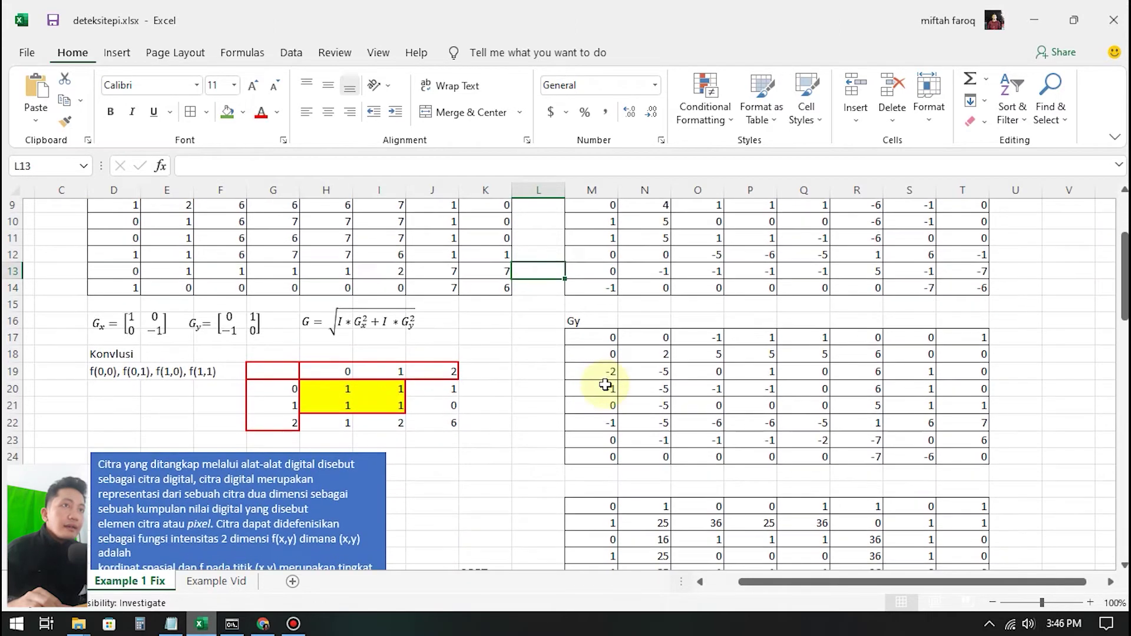
pyautogui.scroll(2, 607, 379)
pyautogui.moveTo(116, 273); pyautogui.dragTo(489, 392)
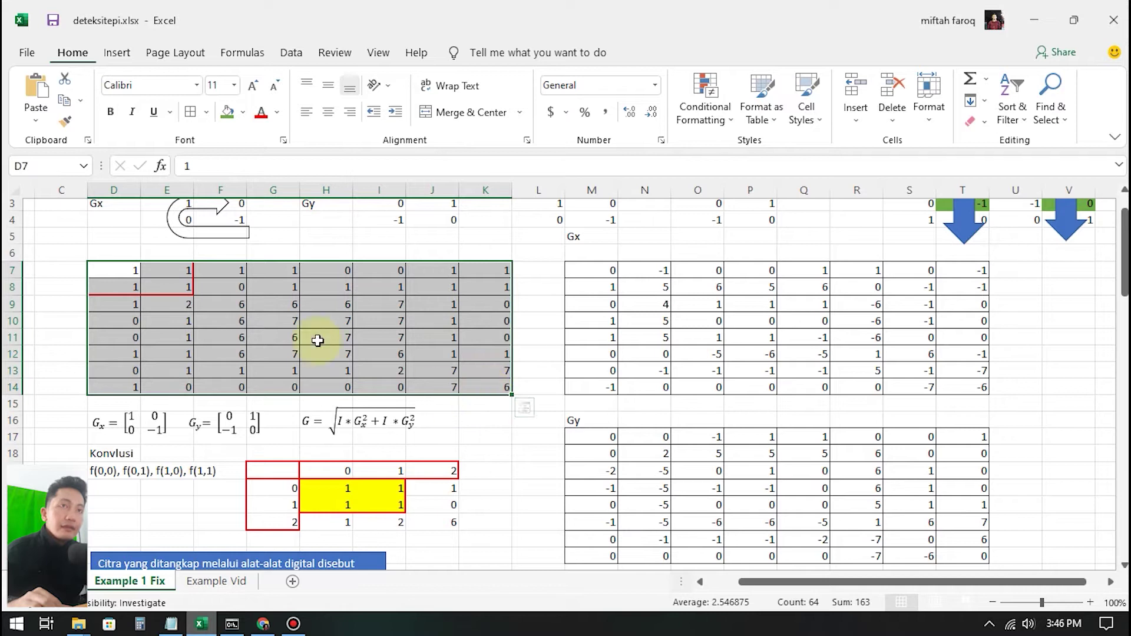
pyautogui.moveTo(112, 272); pyautogui.dragTo(483, 391)
pyautogui.click(486, 436)
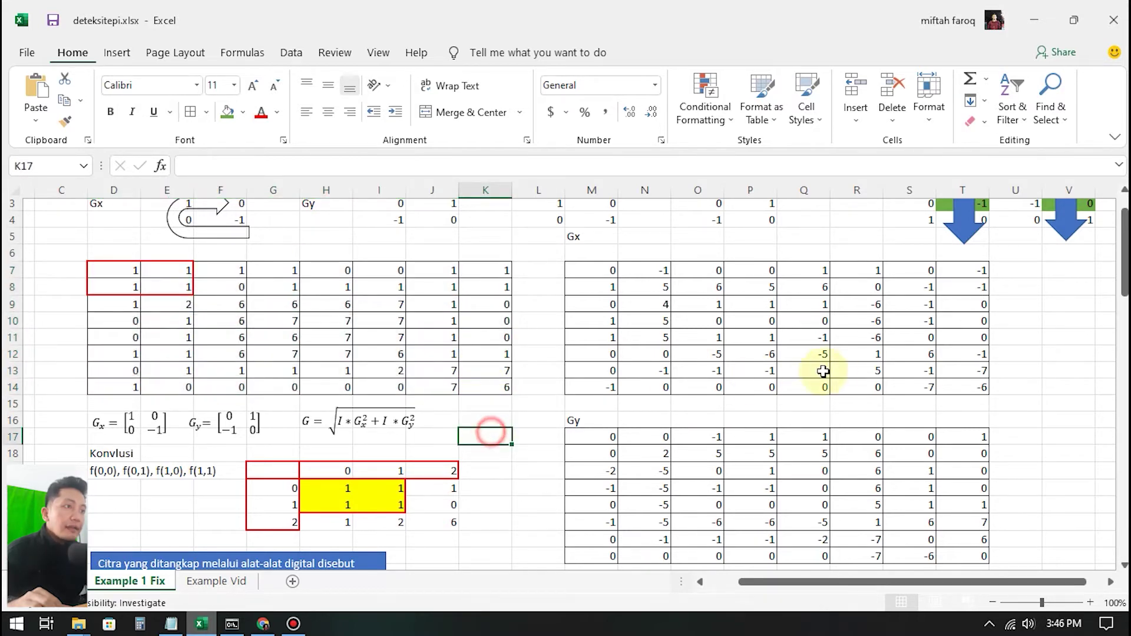
# Step: Examine the Final gradient matrix in M54:T61 and return to the matrices at the start of the Example 1 Fix sheet
pyautogui.scroll(-10, 828, 370)
pyautogui.scroll(-6, 837, 369)
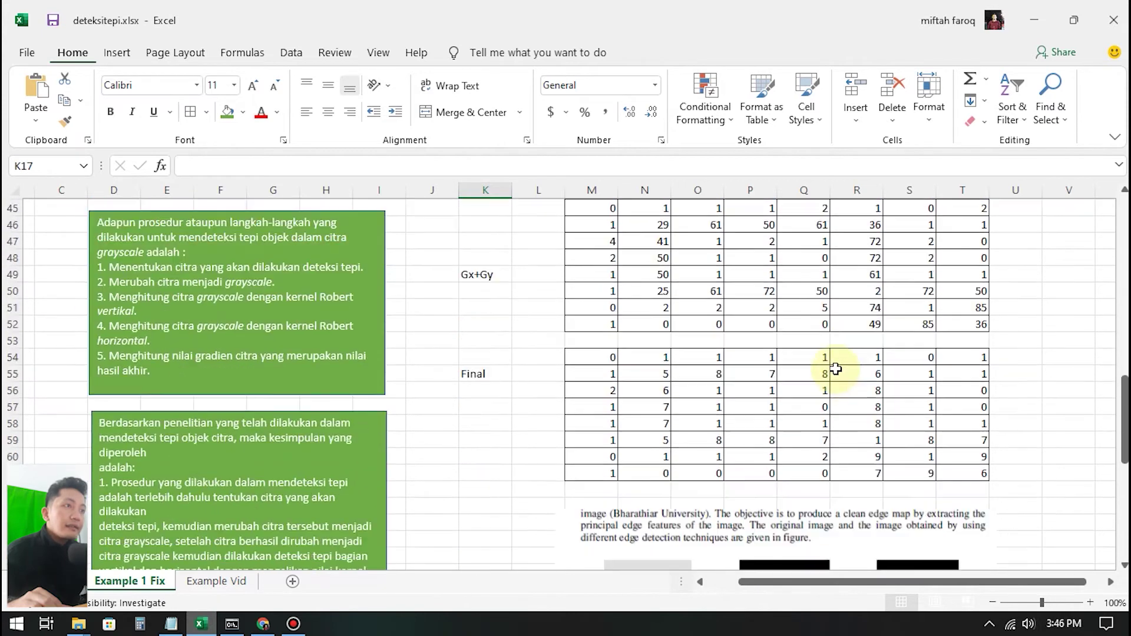
pyautogui.moveTo(589, 259); pyautogui.dragTo(966, 386)
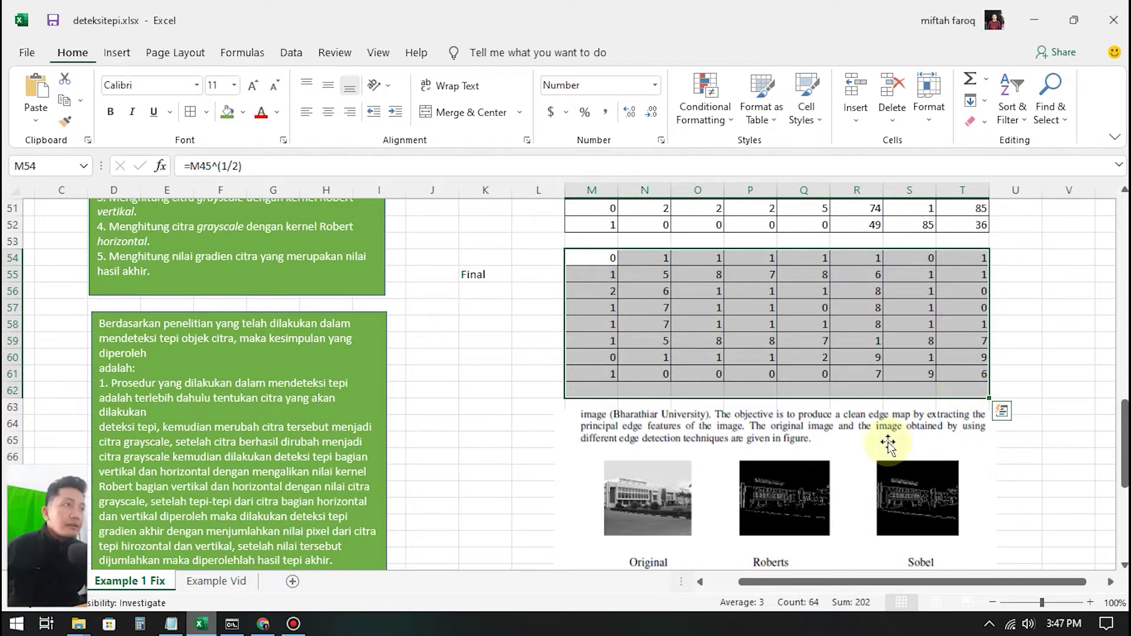
pyautogui.click(596, 309)
pyautogui.moveTo(611, 272); pyautogui.dragTo(963, 374)
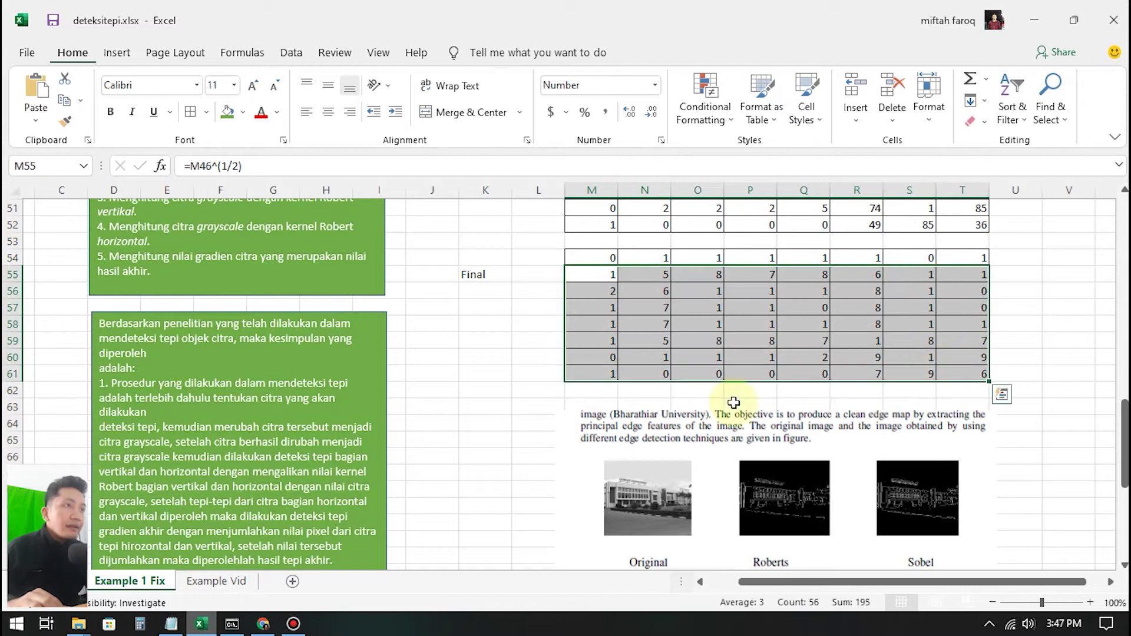
pyautogui.scroll(15, 609, 424)
pyautogui.scroll(2, 609, 428)
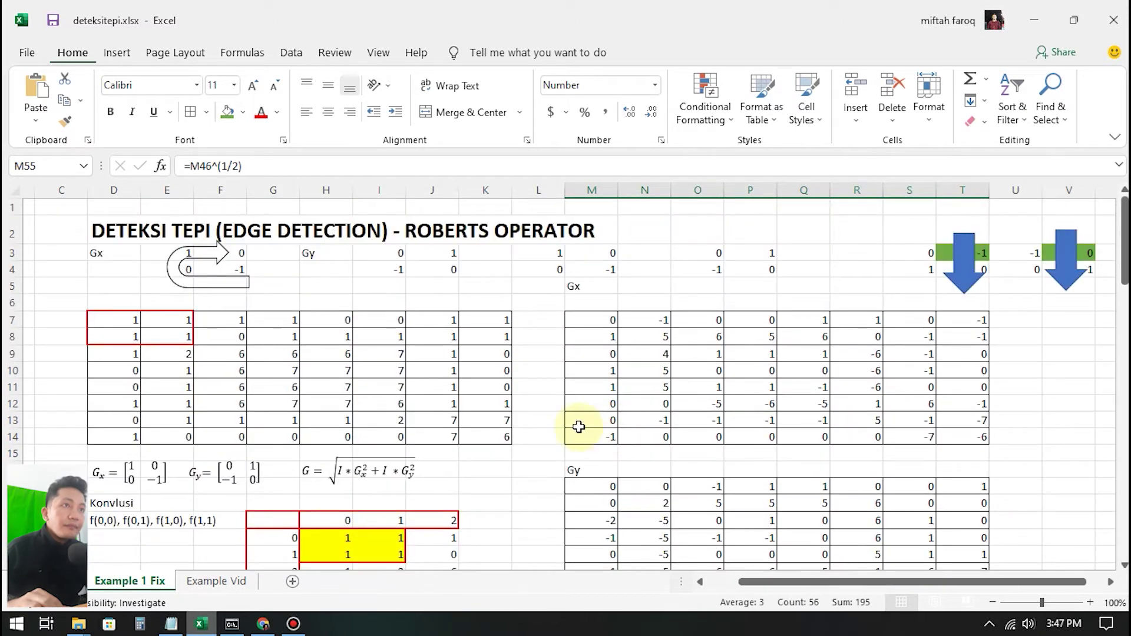
pyautogui.moveTo(538, 333); pyautogui.dragTo(555, 461)
pyautogui.click(507, 472)
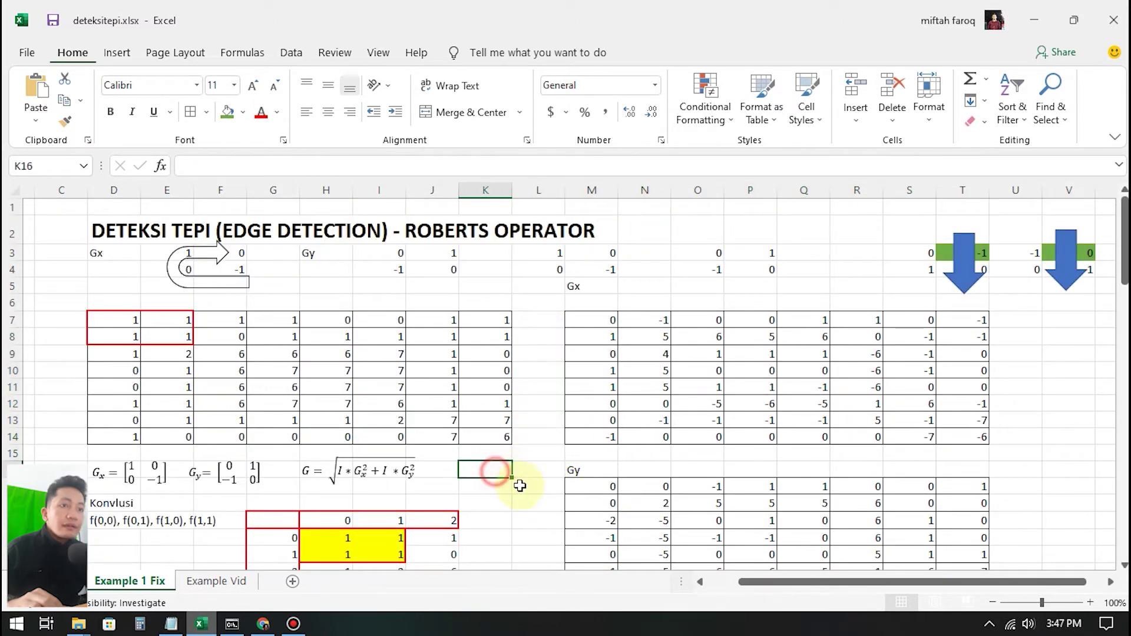
# Step: Open the Example Vid sheet at its empty Gx grid and review the Roberts kernel and gradient formulas
pyautogui.click(216, 581)
pyautogui.click(526, 345)
pyautogui.scroll(13, 631, 400)
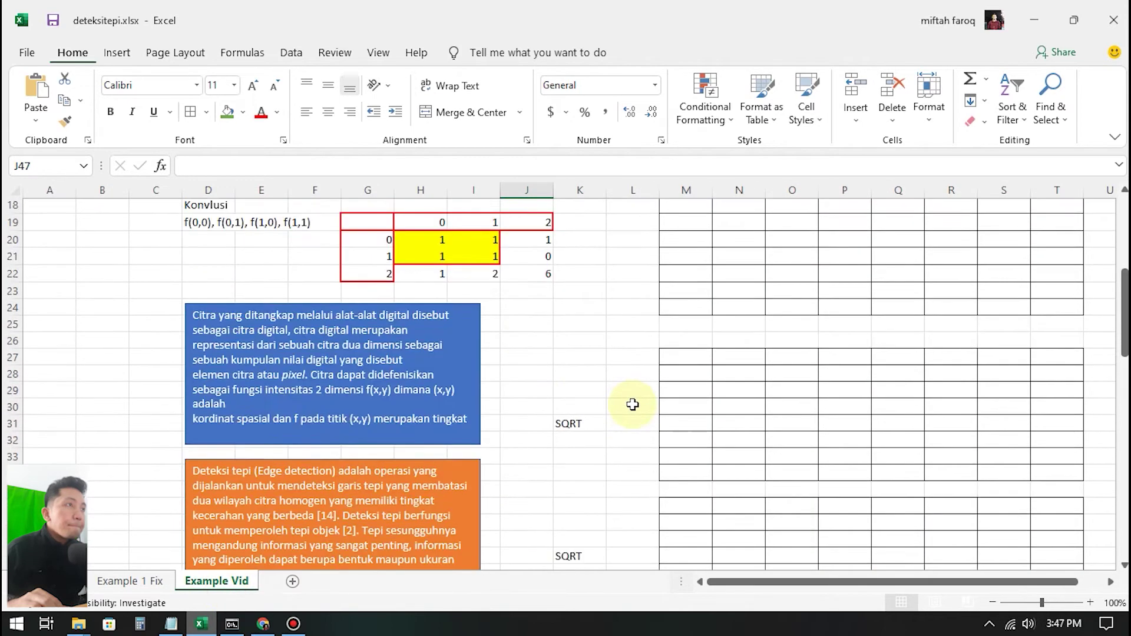
pyautogui.moveTo(781, 590); pyautogui.dragTo(791, 589)
pyautogui.click(607, 332)
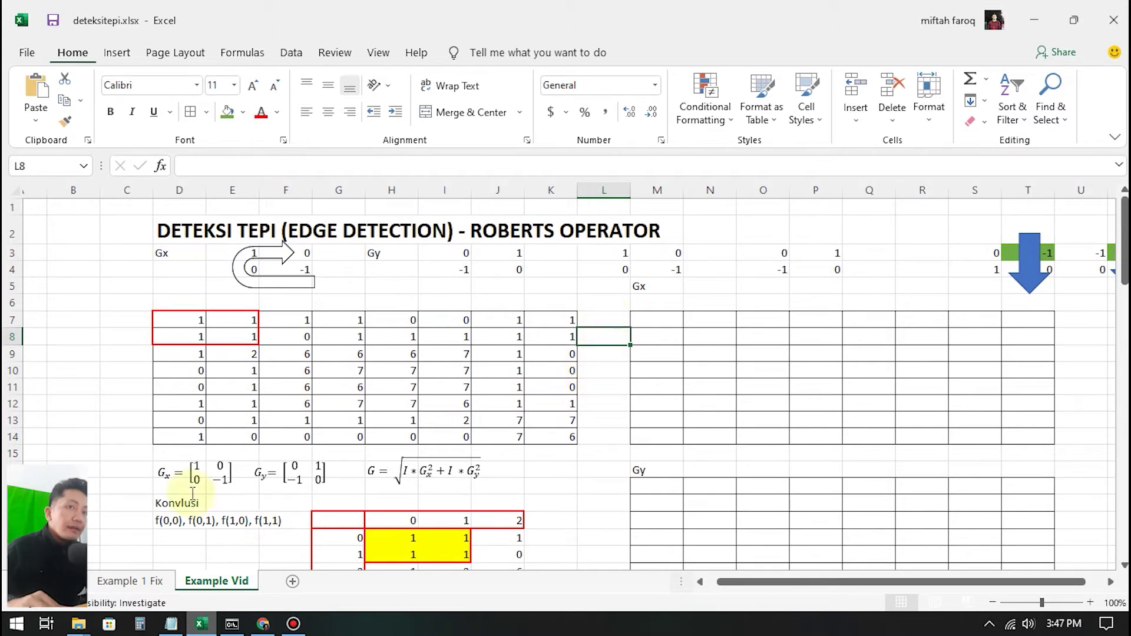
pyautogui.click(162, 479)
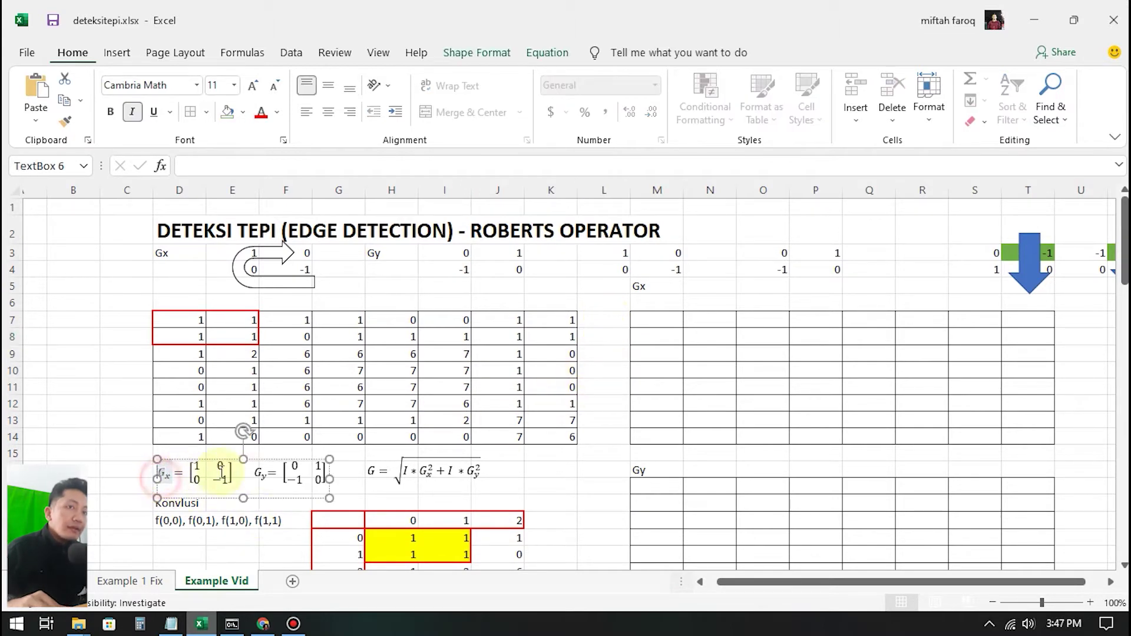
pyautogui.click(416, 474)
pyautogui.click(583, 468)
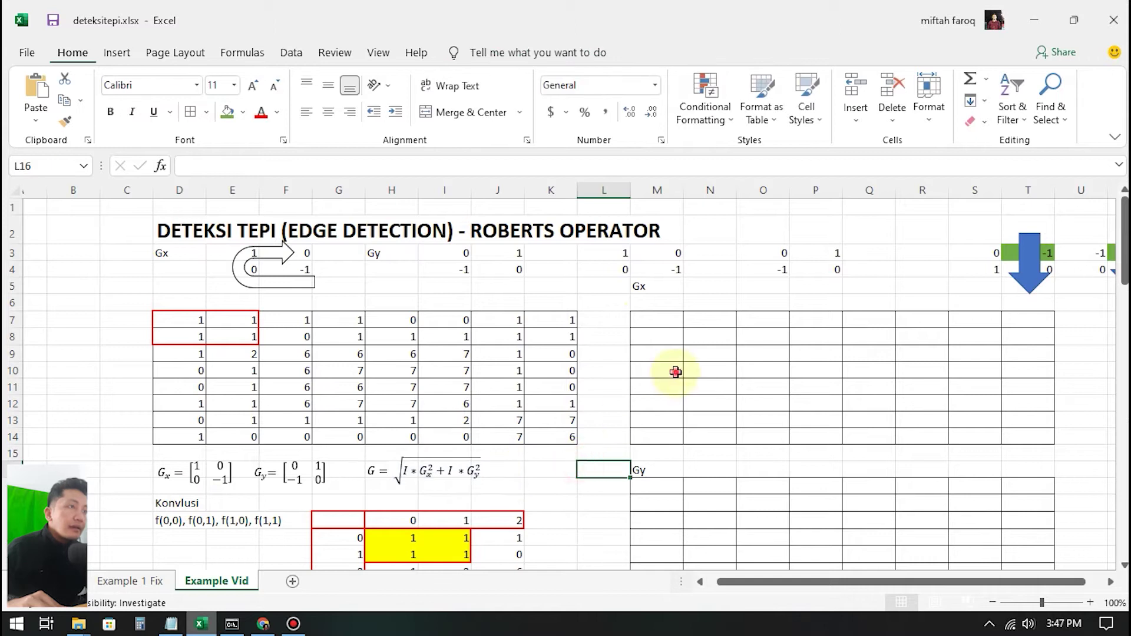
# Step: Enter the Gx convolution formula =D7*F4+E7*E4+E8*E3+D8*F3 in cell M7 of the Gx grid
pyautogui.click(660, 320)
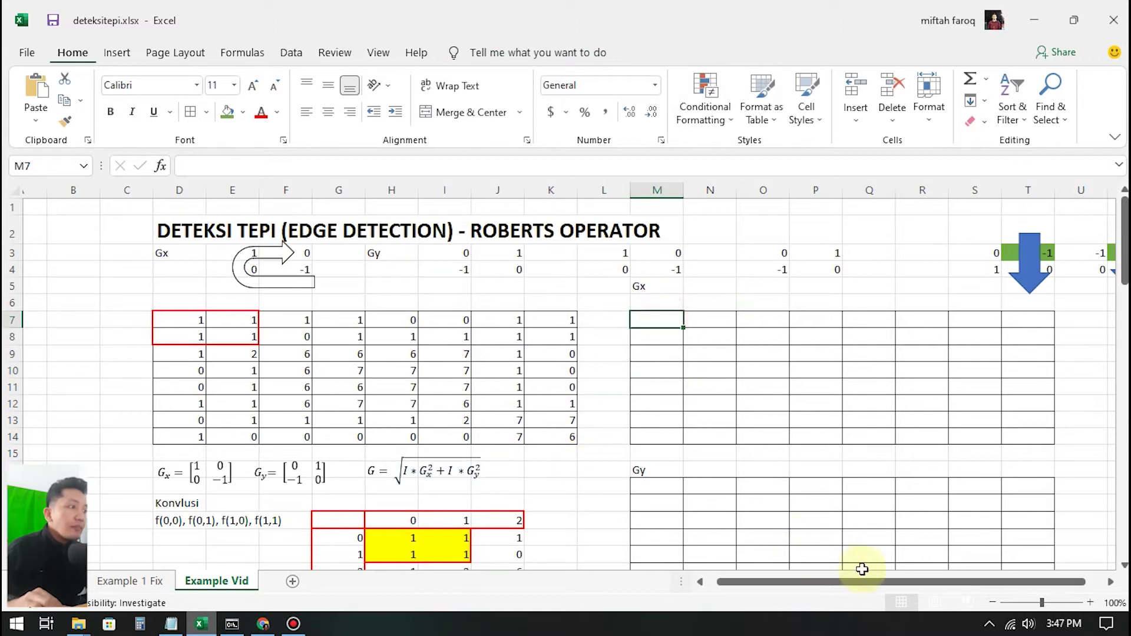
pyautogui.moveTo(866, 589); pyautogui.dragTo(872, 588)
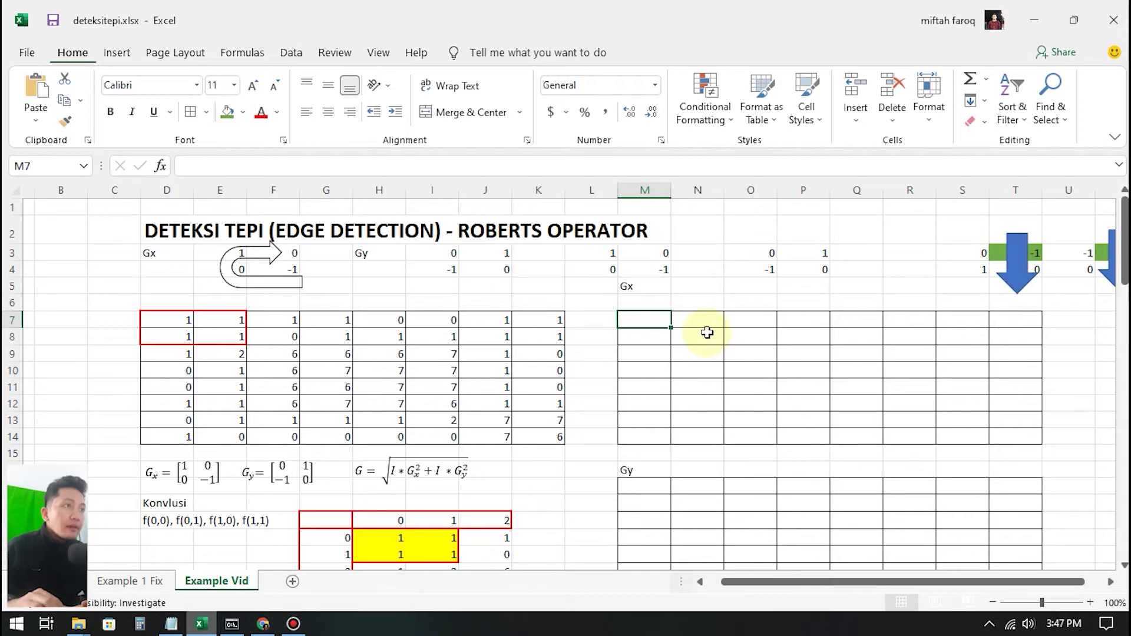
pyautogui.write('=')
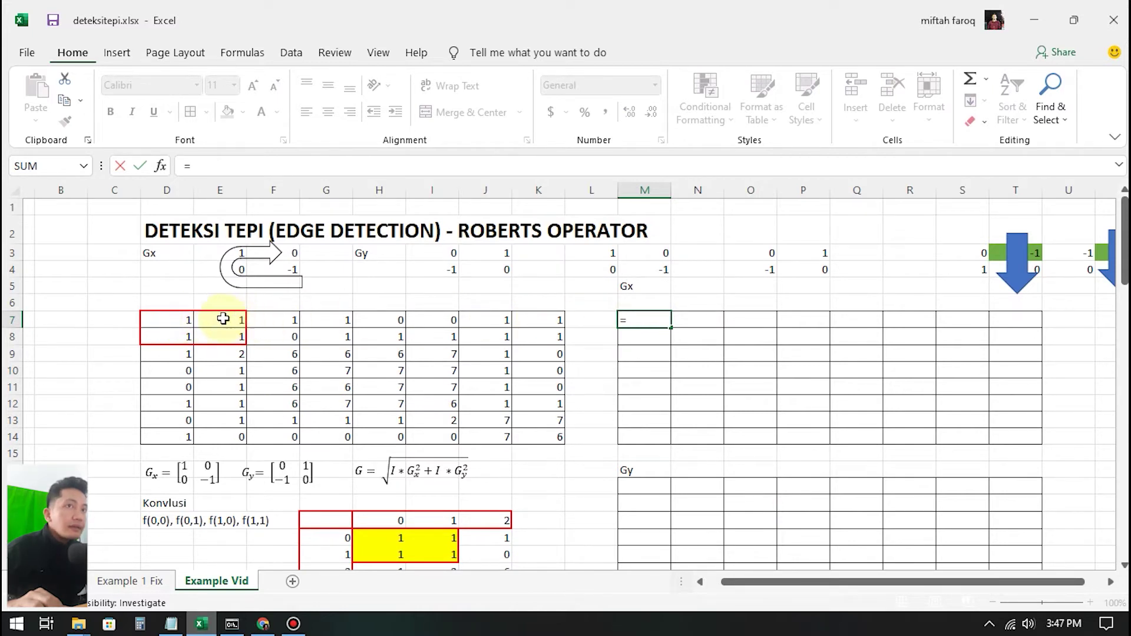
pyautogui.click(177, 319)
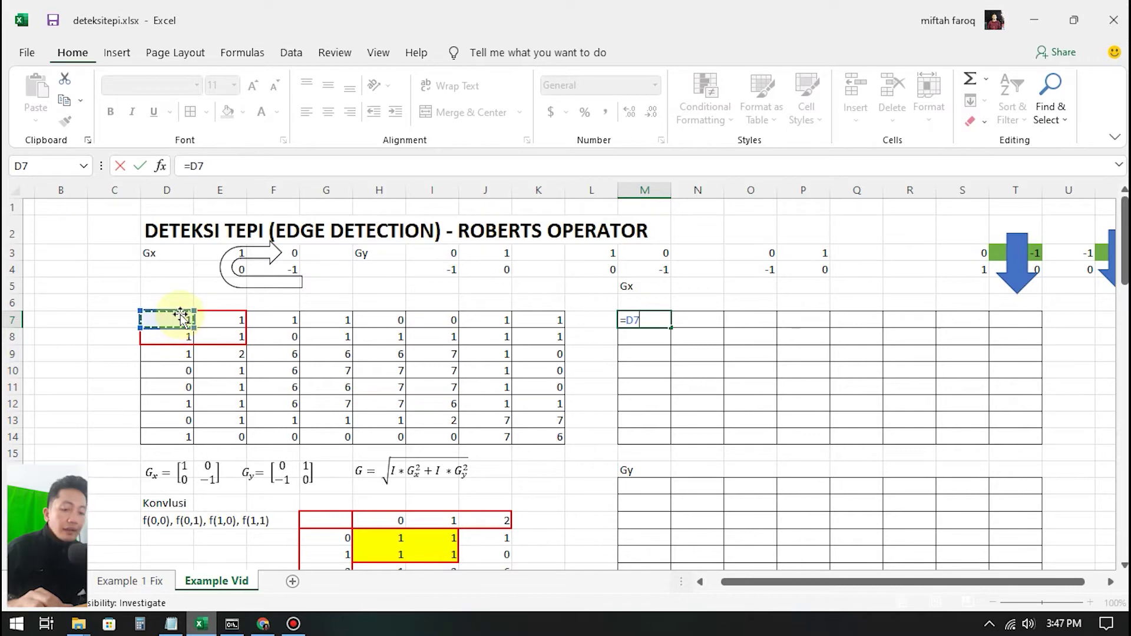
pyautogui.write('*')
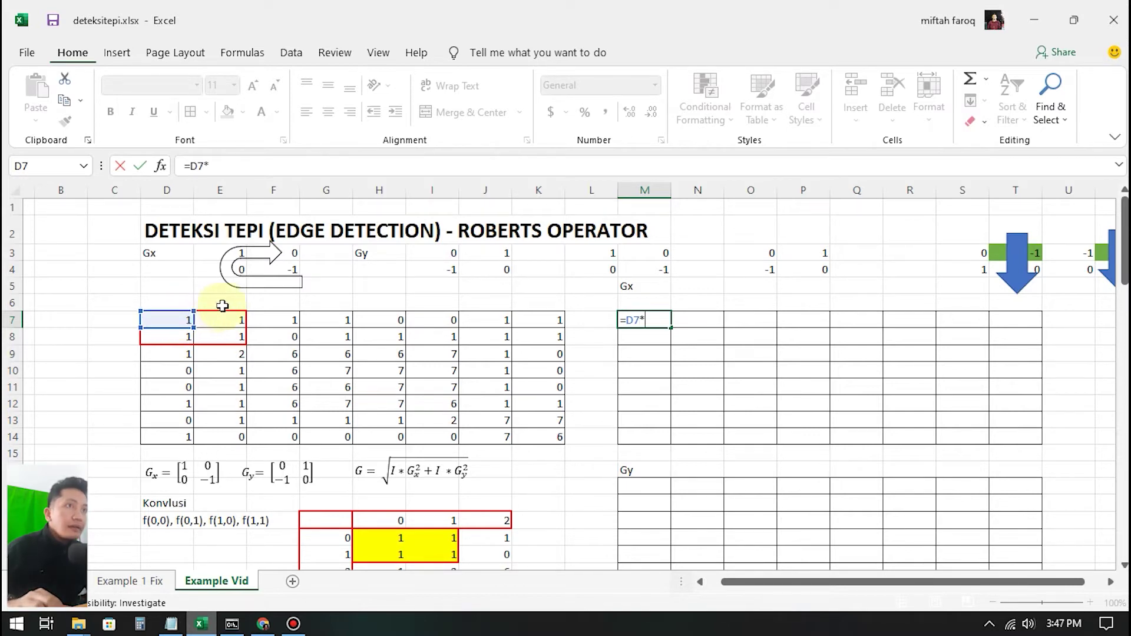
pyautogui.click(295, 268)
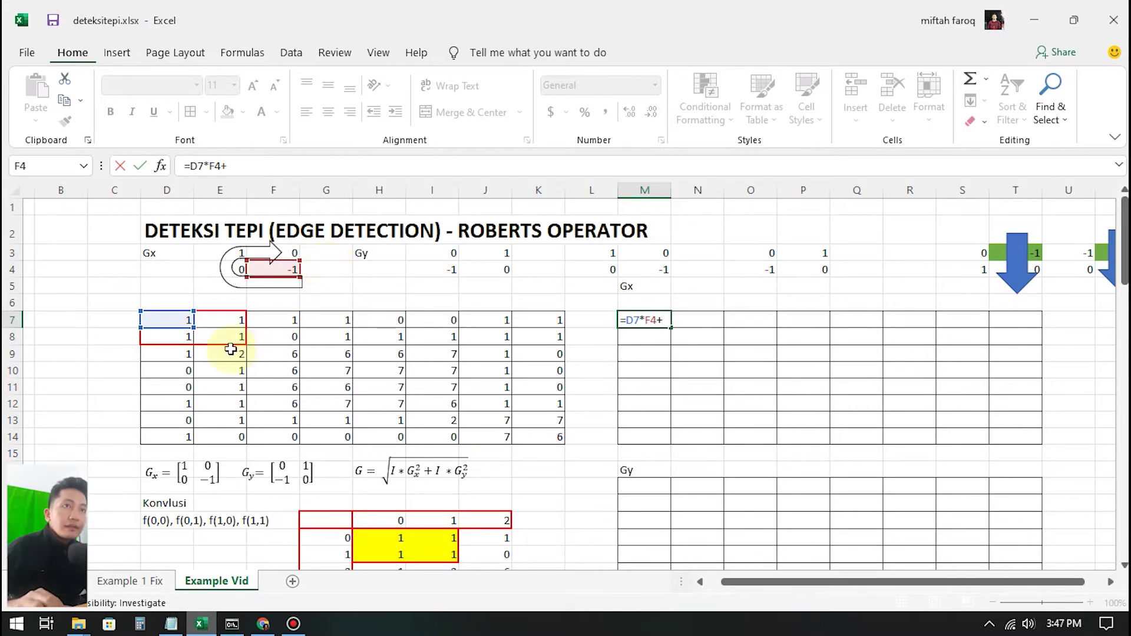
pyautogui.click(221, 321)
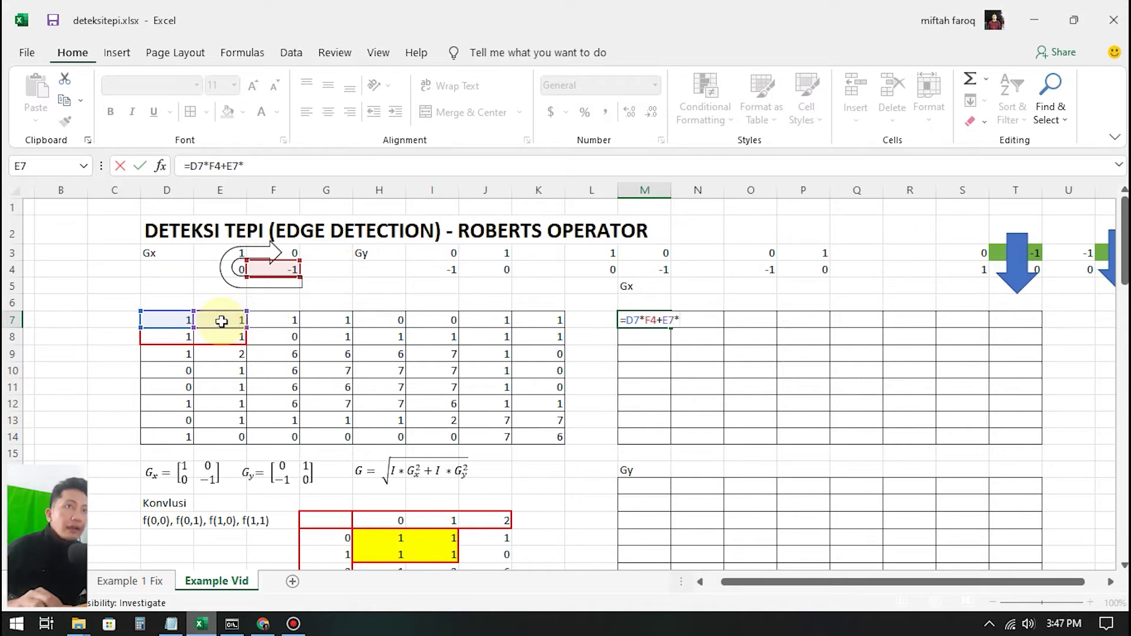
pyautogui.click(216, 267)
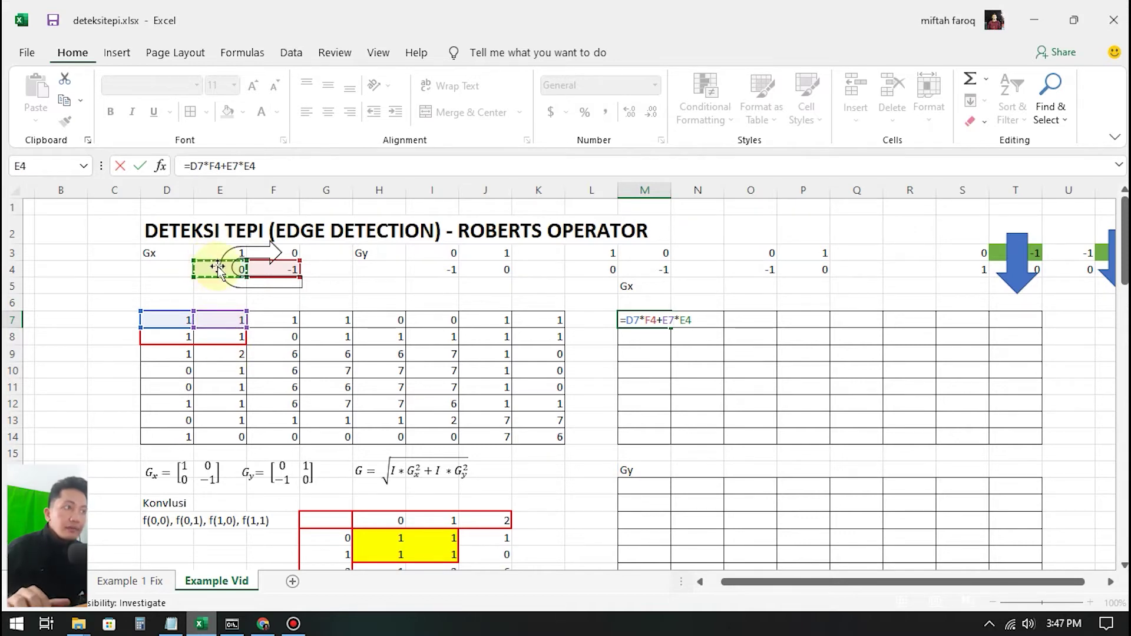
pyautogui.click(223, 338)
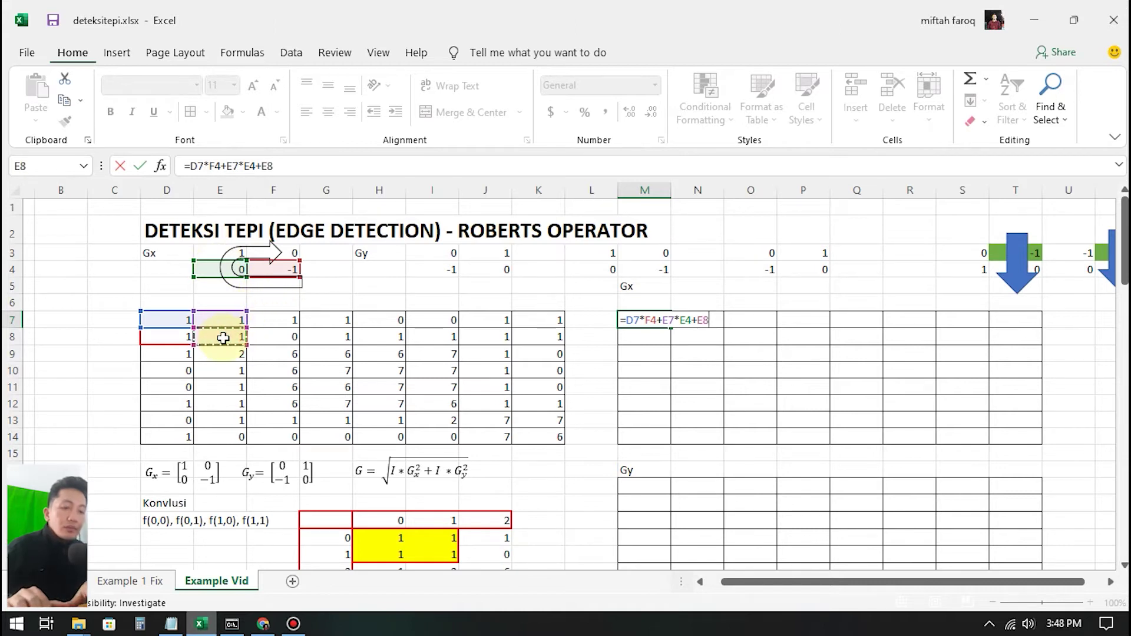
pyautogui.click(200, 254)
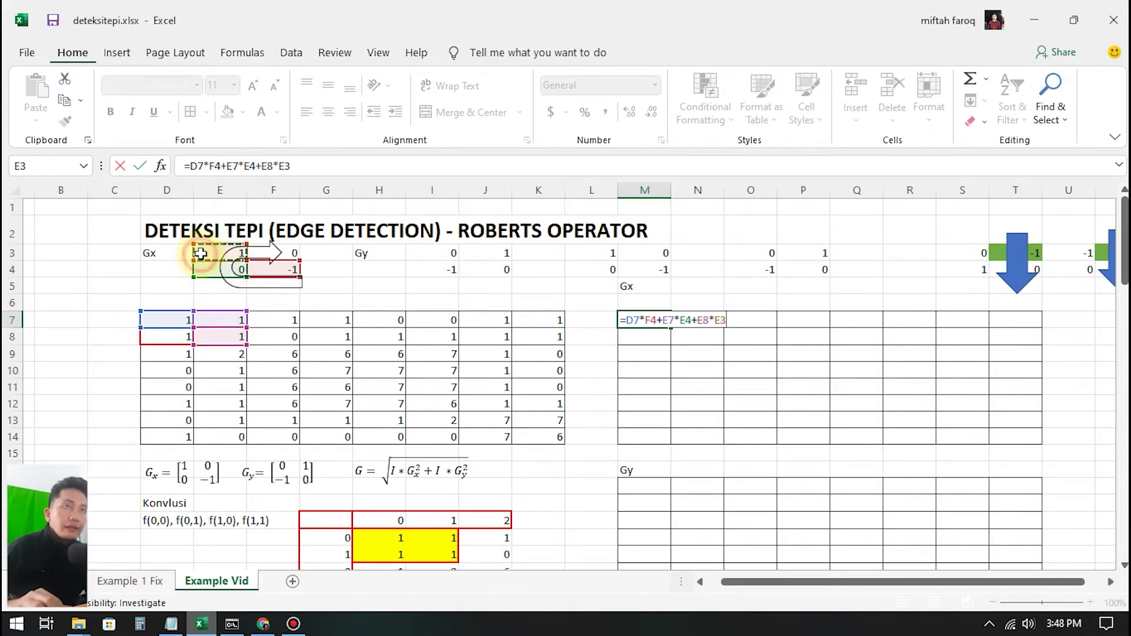
pyautogui.write('+')
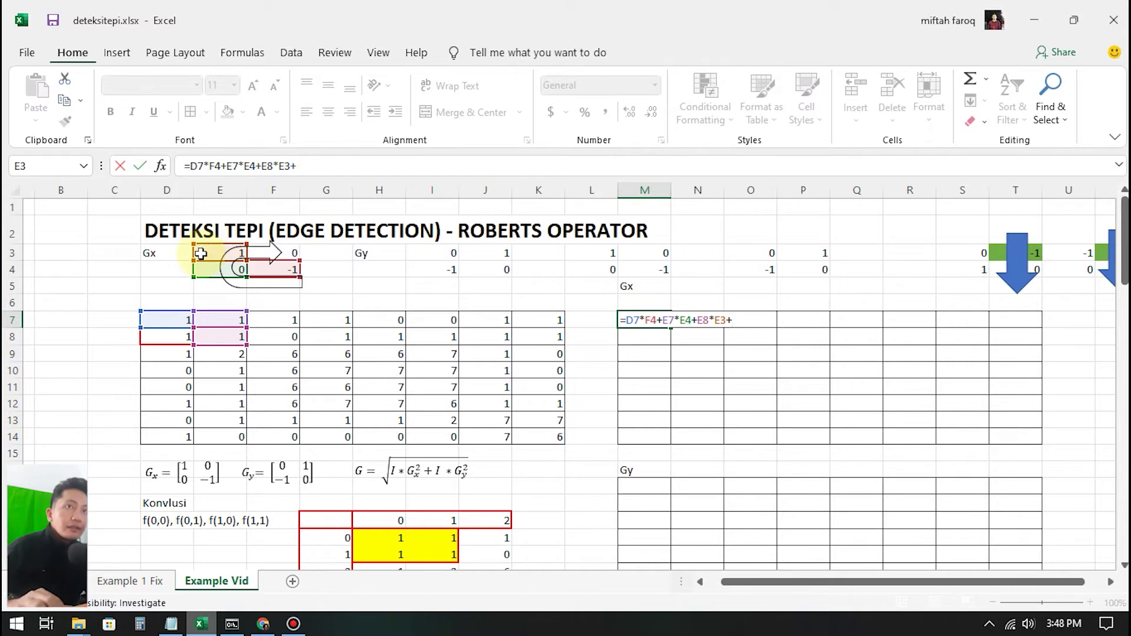
pyautogui.click(165, 341)
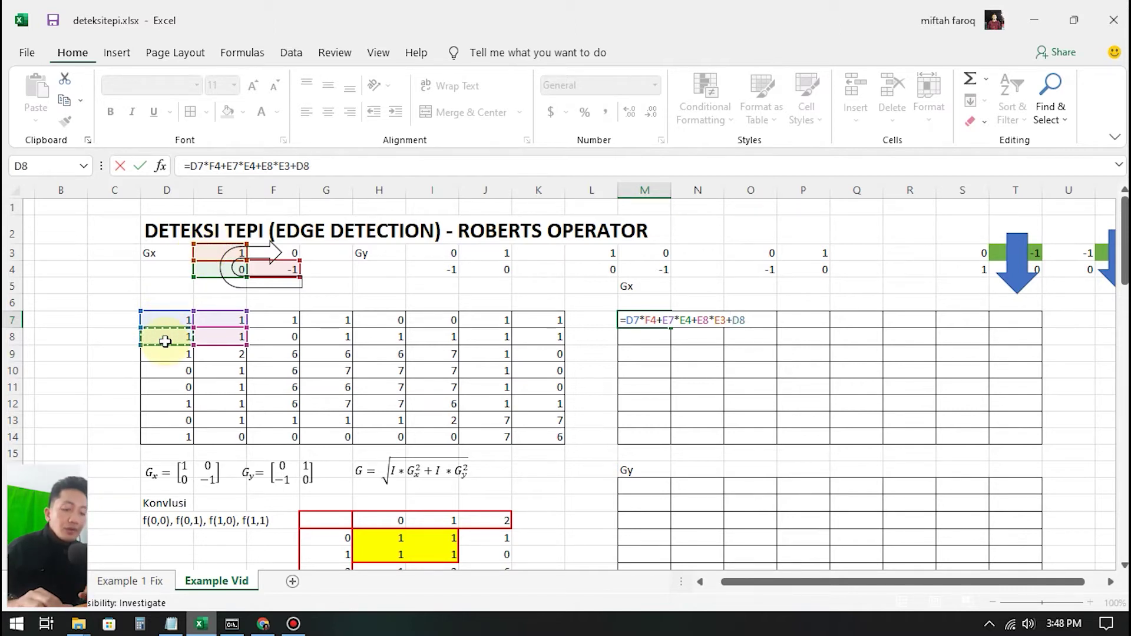
pyautogui.write('*')
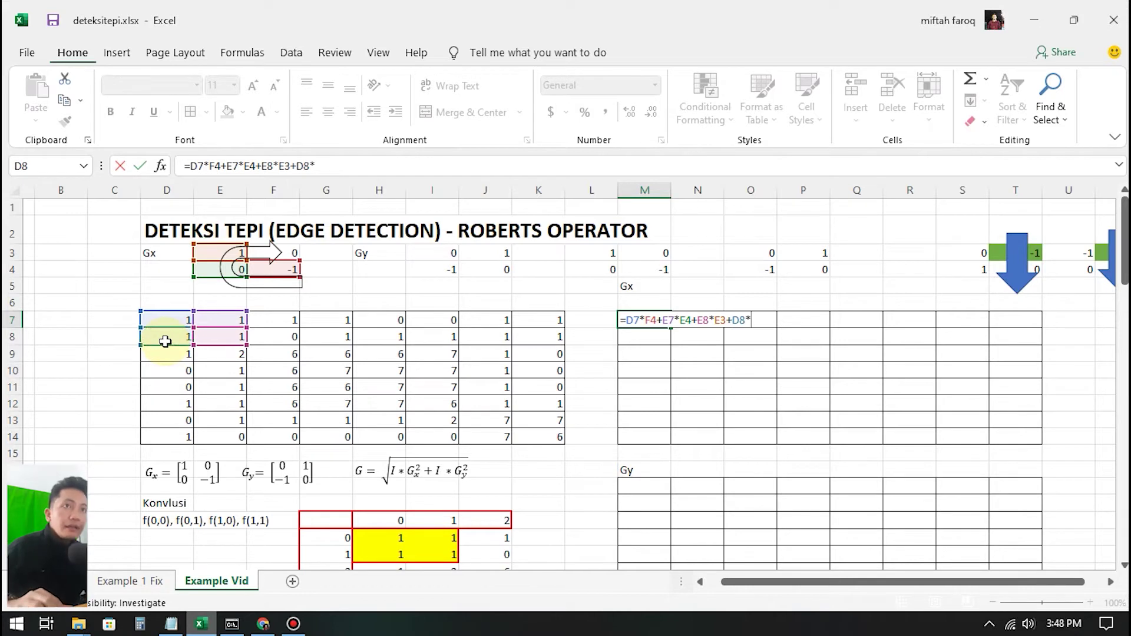
pyautogui.click(289, 252)
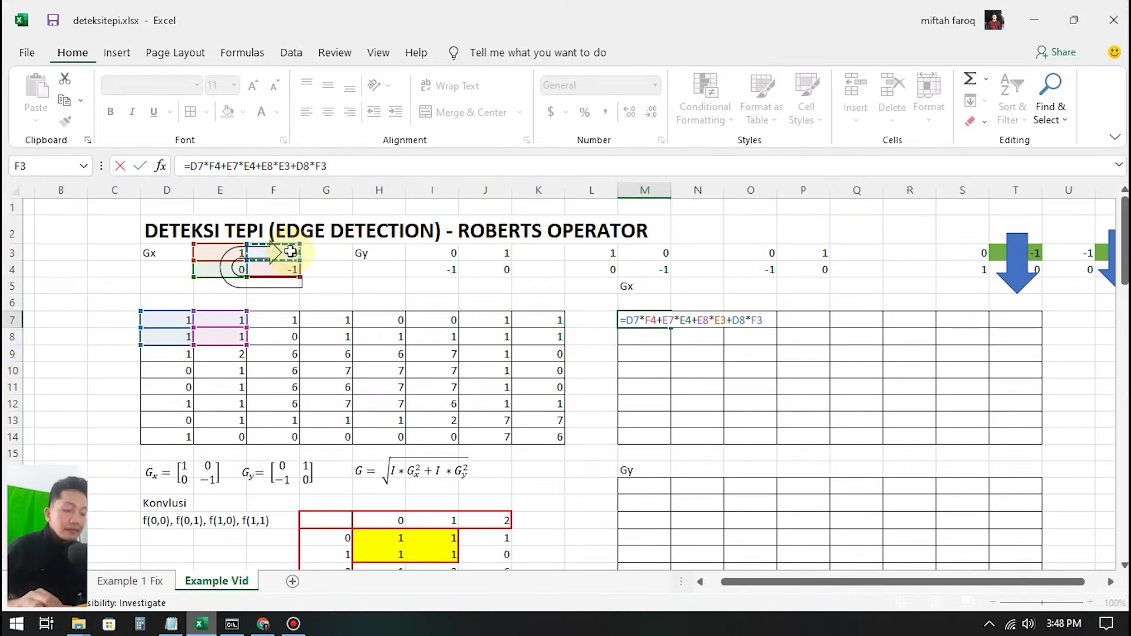
pyautogui.press('Return')
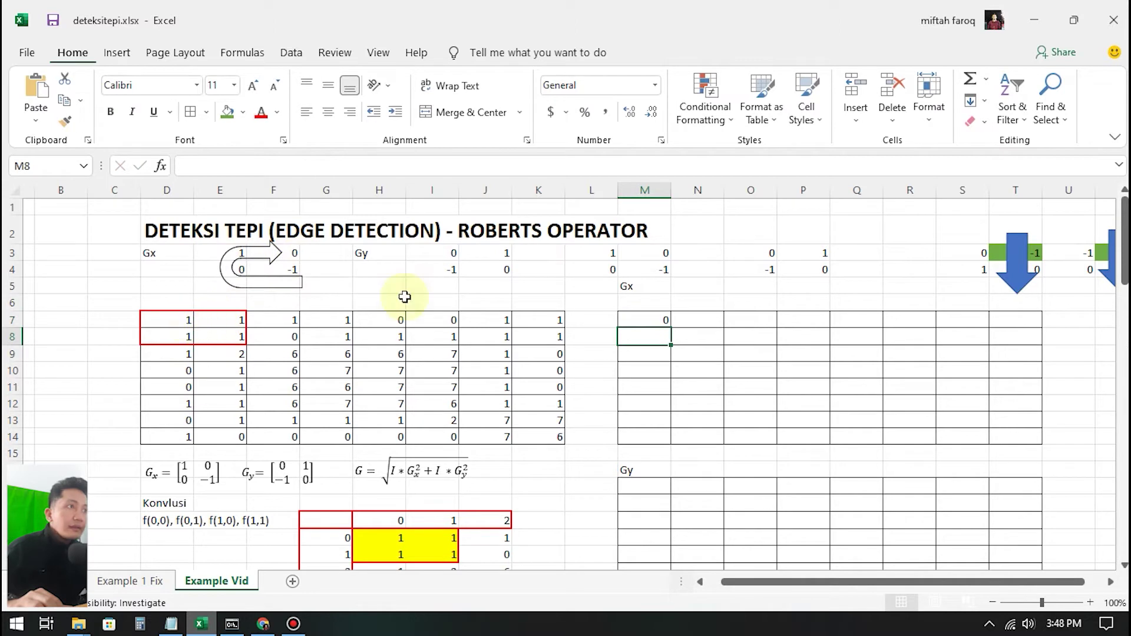
# Step: Make the kernel references in M7's Gx formula absolute, giving =D7*$F$4+E7*$E$4+E8*$E$3+D8*$F$3
pyautogui.click(643, 316)
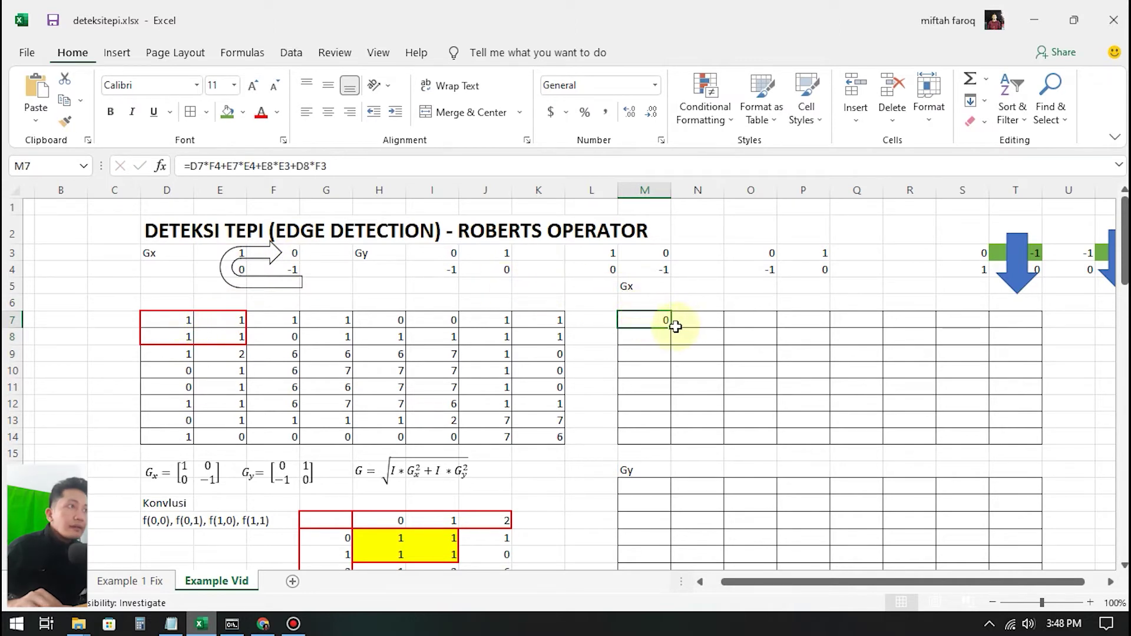
pyautogui.click(654, 321)
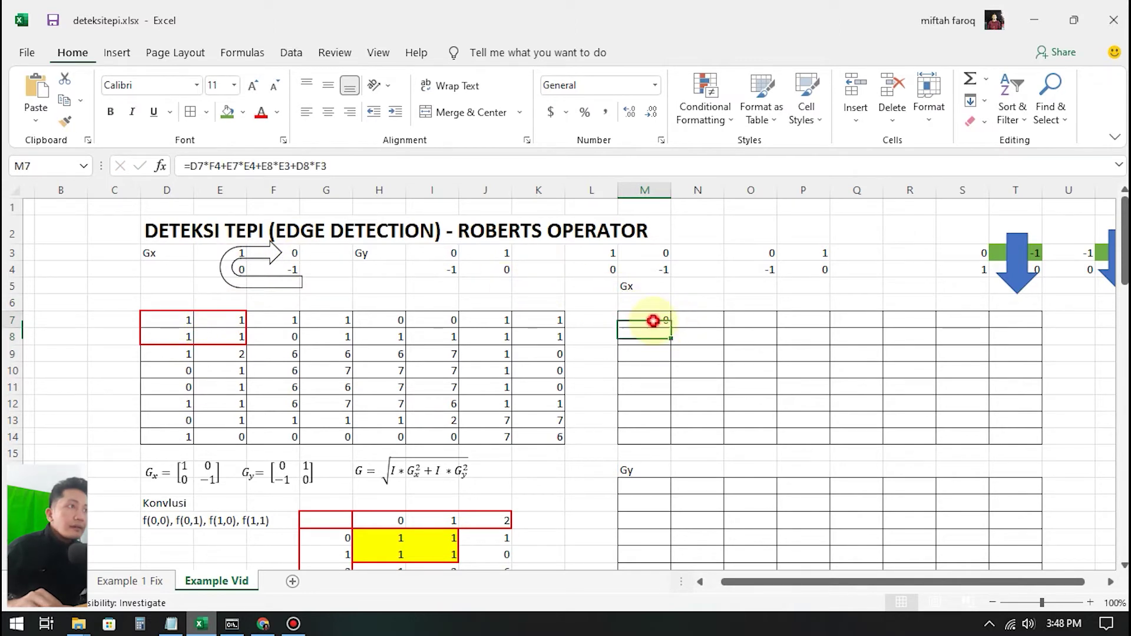
pyautogui.click(211, 164)
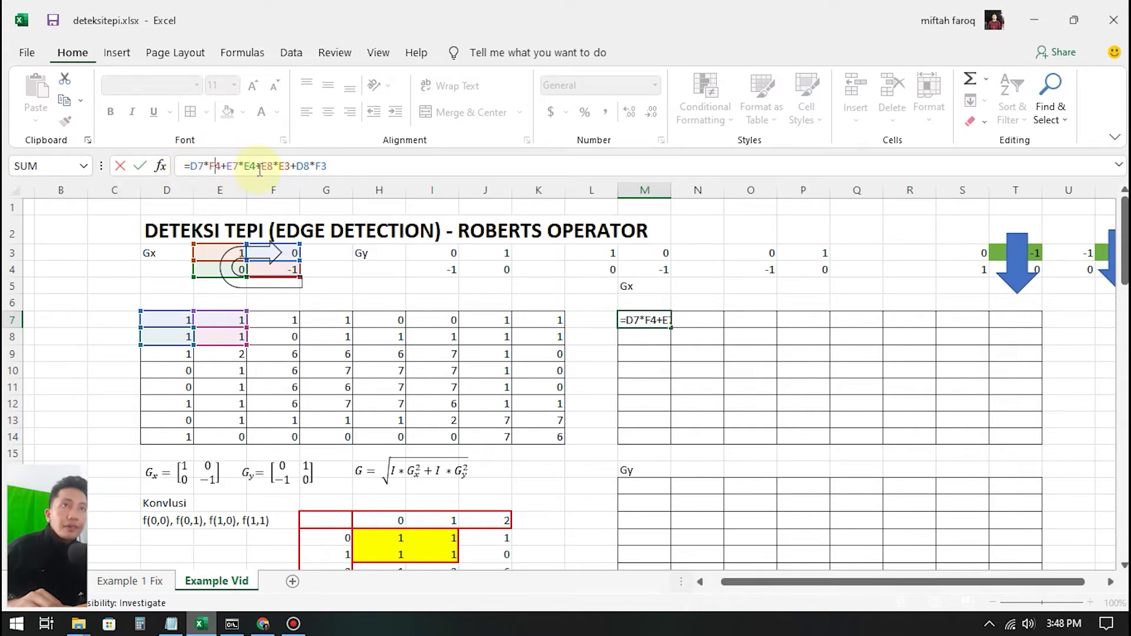
pyautogui.press('F4')
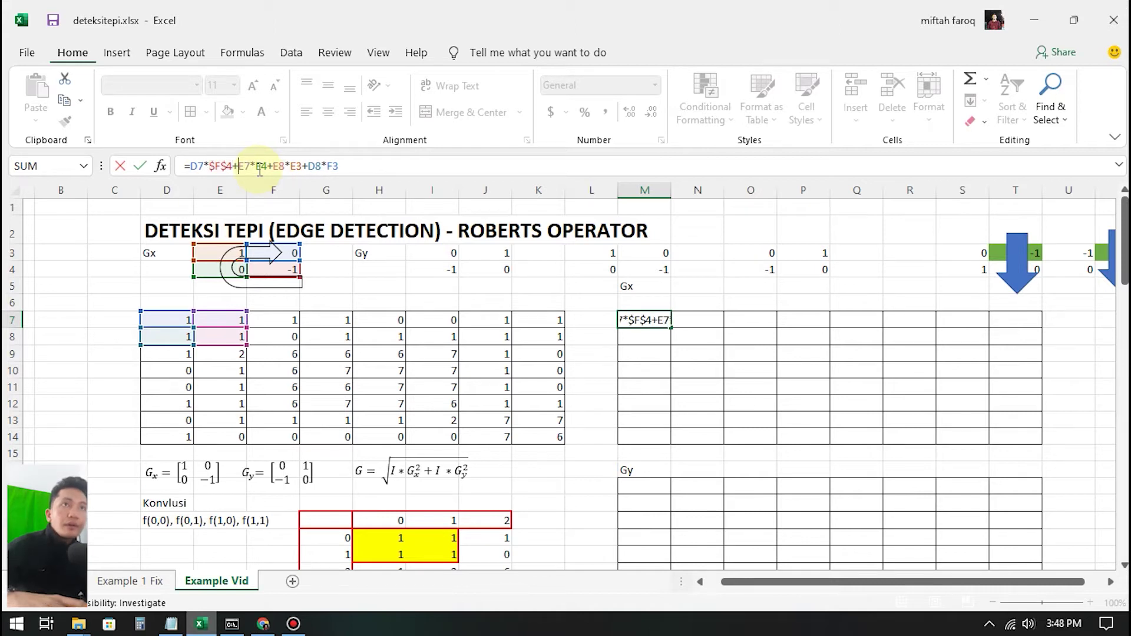
pyautogui.press('F4')
pyautogui.press('Right')
pyautogui.press('Right')
pyautogui.press('Right')
pyautogui.press('Right')
pyautogui.press('F4')
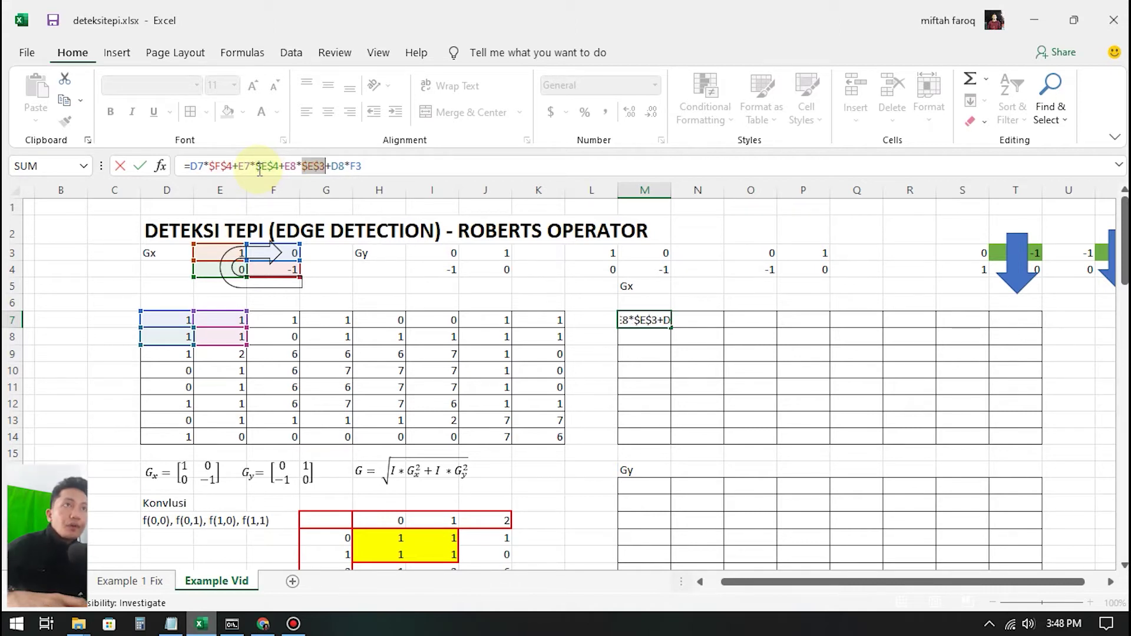
pyautogui.press('Right')
pyautogui.press('Right')
pyautogui.press('Right')
pyautogui.press('Right')
pyautogui.press('Right')
pyautogui.press('F4')
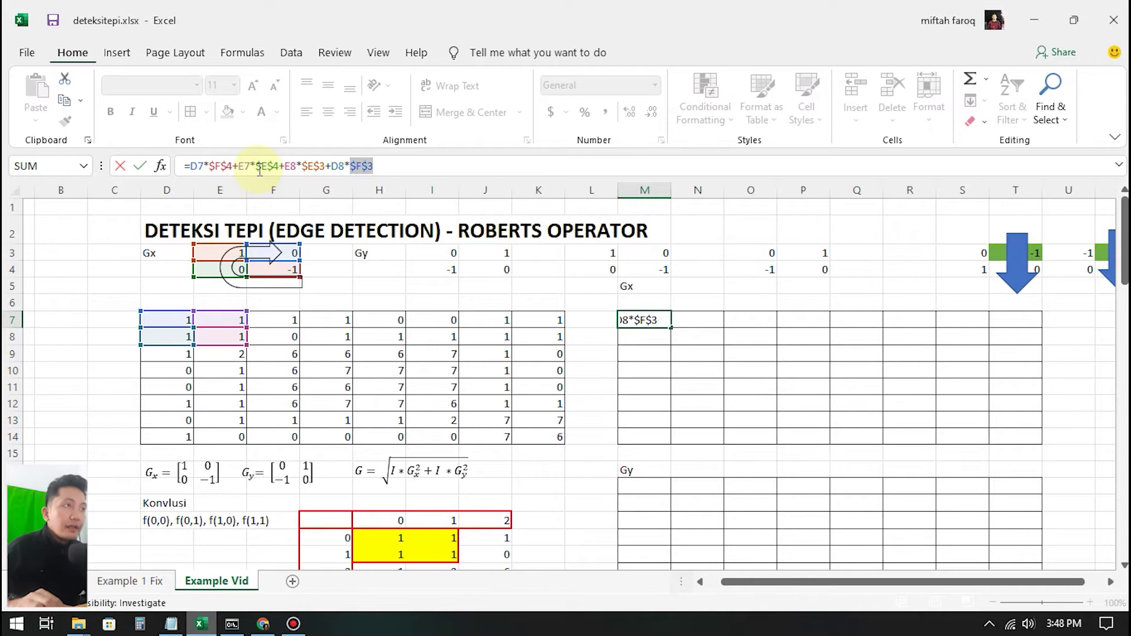
pyautogui.press('Return')
# Step: Fill the Gx formula from M7 across the whole grid M7:T14 and check the filled cells
pyautogui.click(644, 318)
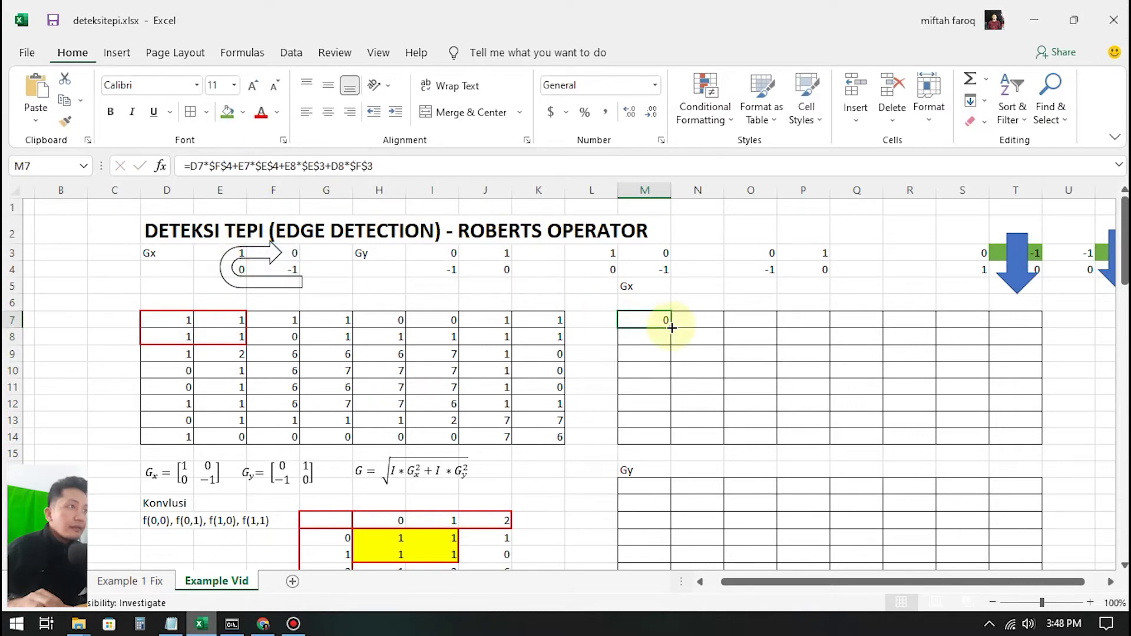
pyautogui.moveTo(672, 328); pyautogui.dragTo(1039, 442)
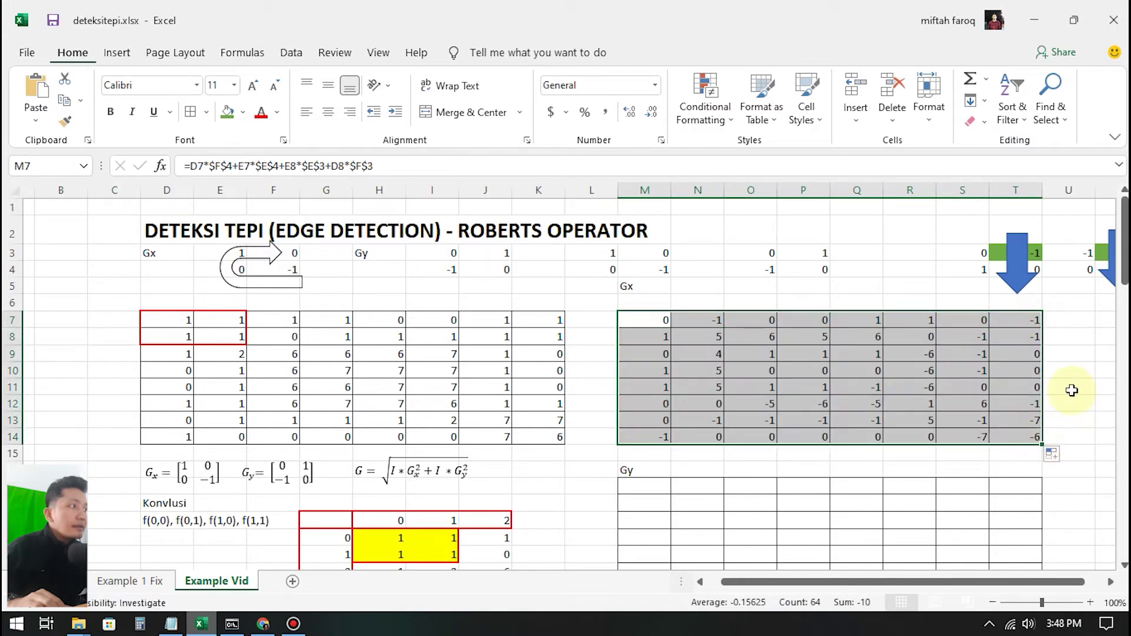
pyautogui.click(785, 353)
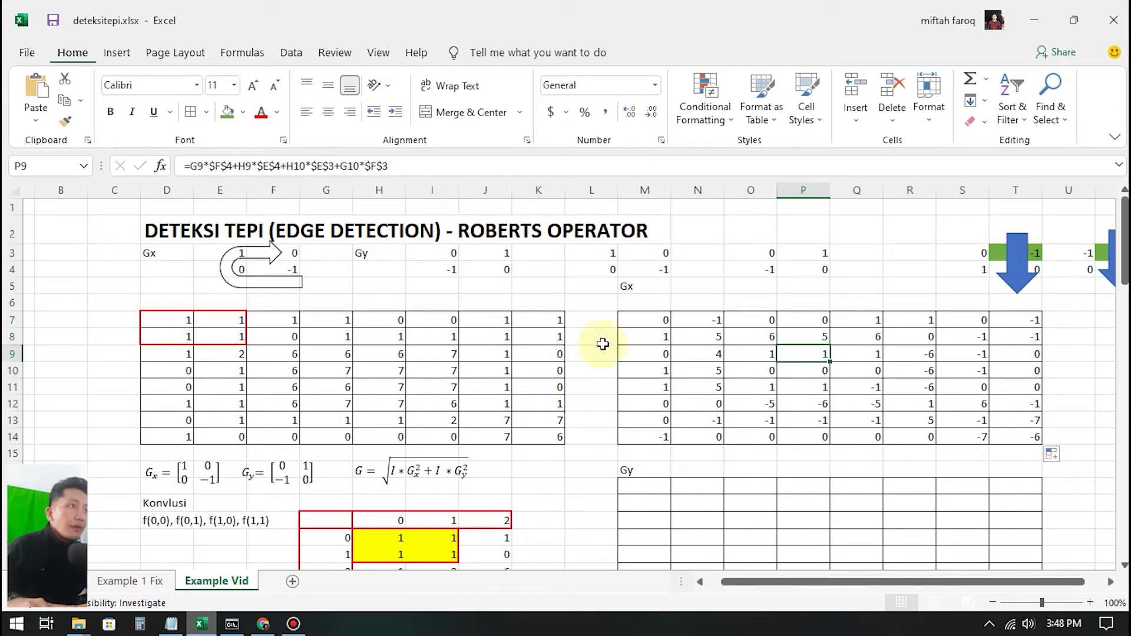
pyautogui.click(650, 322)
pyautogui.moveTo(804, 321); pyautogui.dragTo(1010, 452)
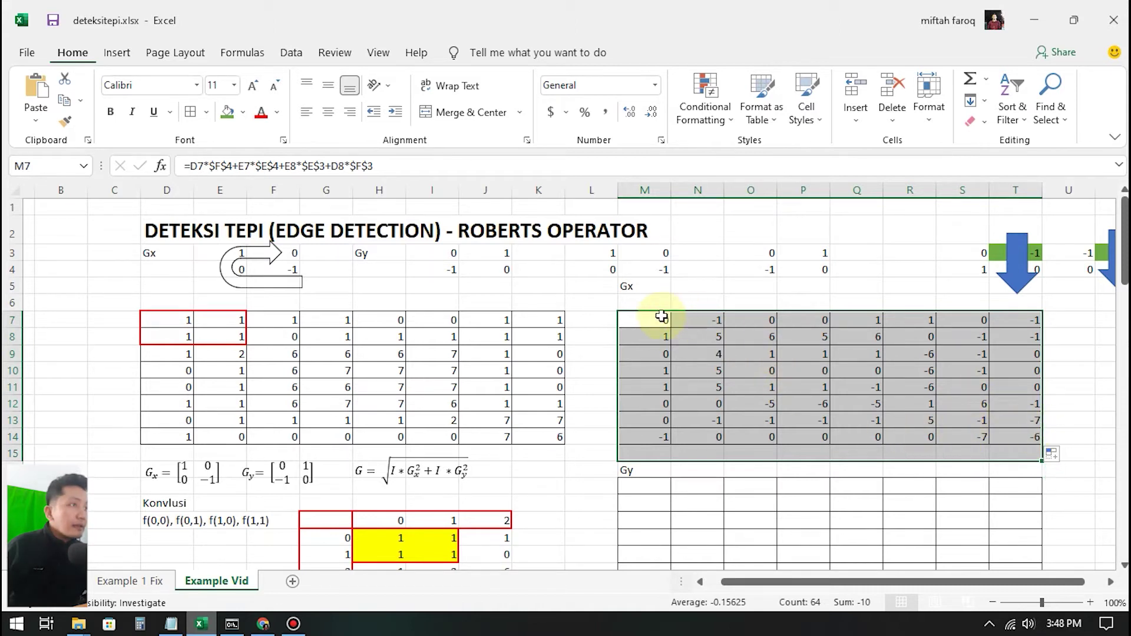
pyautogui.moveTo(661, 318); pyautogui.dragTo(1010, 442)
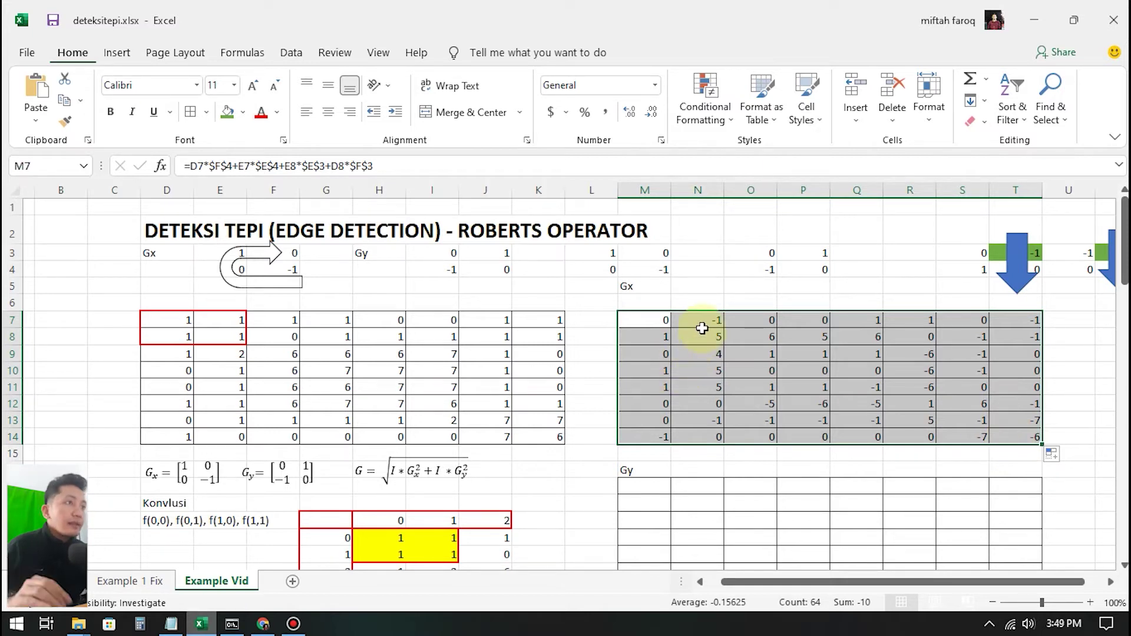
# Step: Enter the Gy convolution formula =D7*J4+E7*I4+E8*I3+D8*J3 in cell M17, the first cell of the Gy grid
pyautogui.scroll(-1, 707, 321)
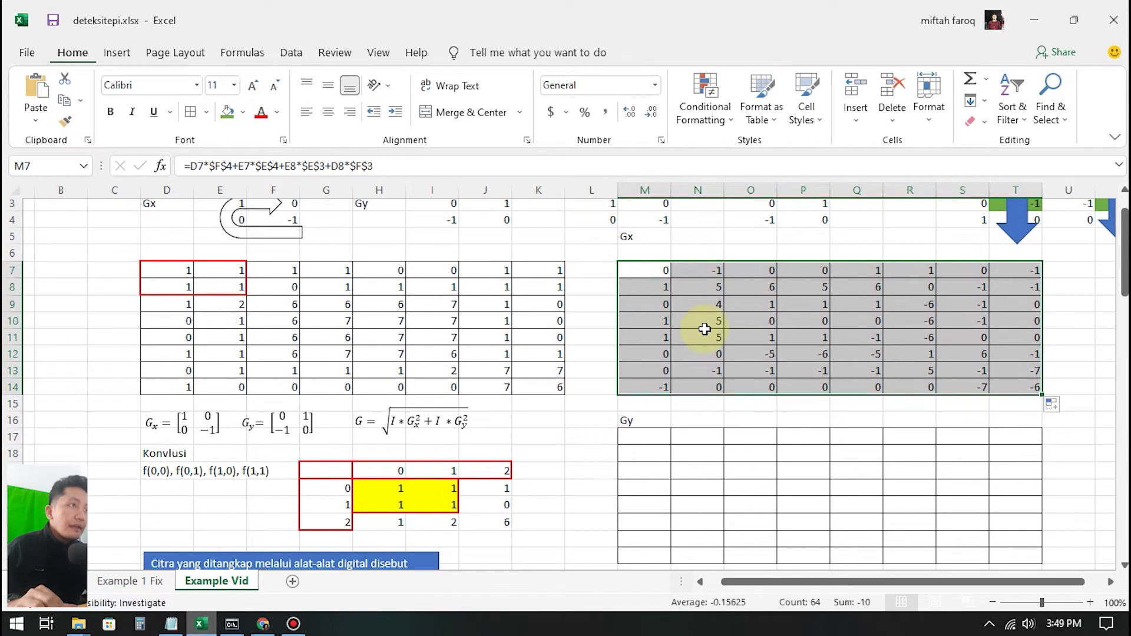
pyautogui.click(645, 420)
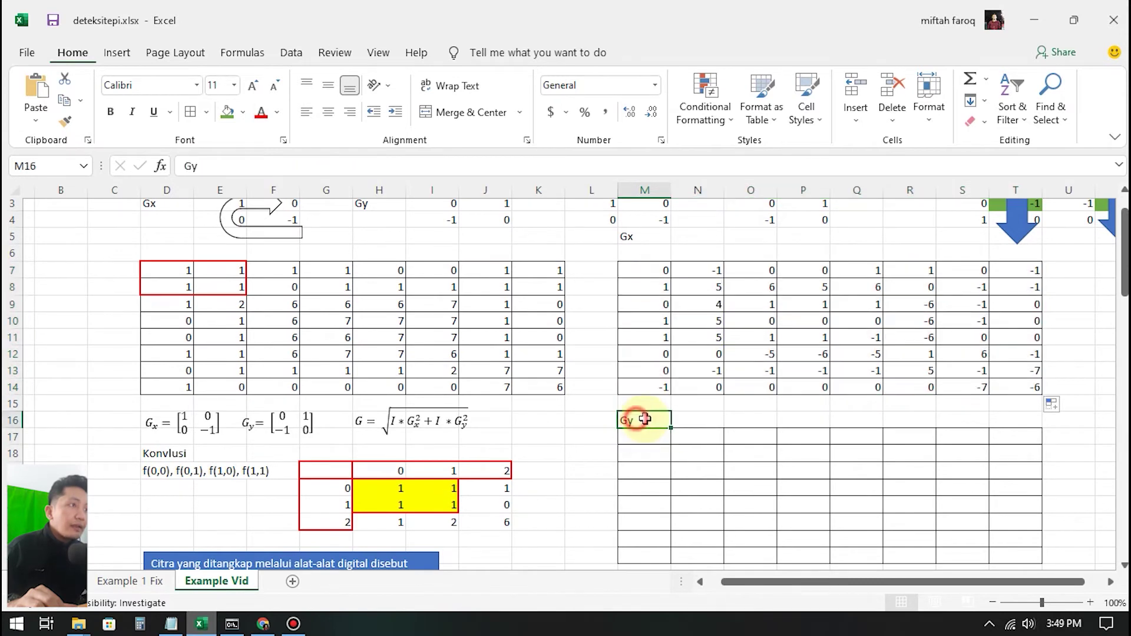
pyautogui.moveTo(646, 419); pyautogui.dragTo(1010, 442)
pyautogui.click(743, 480)
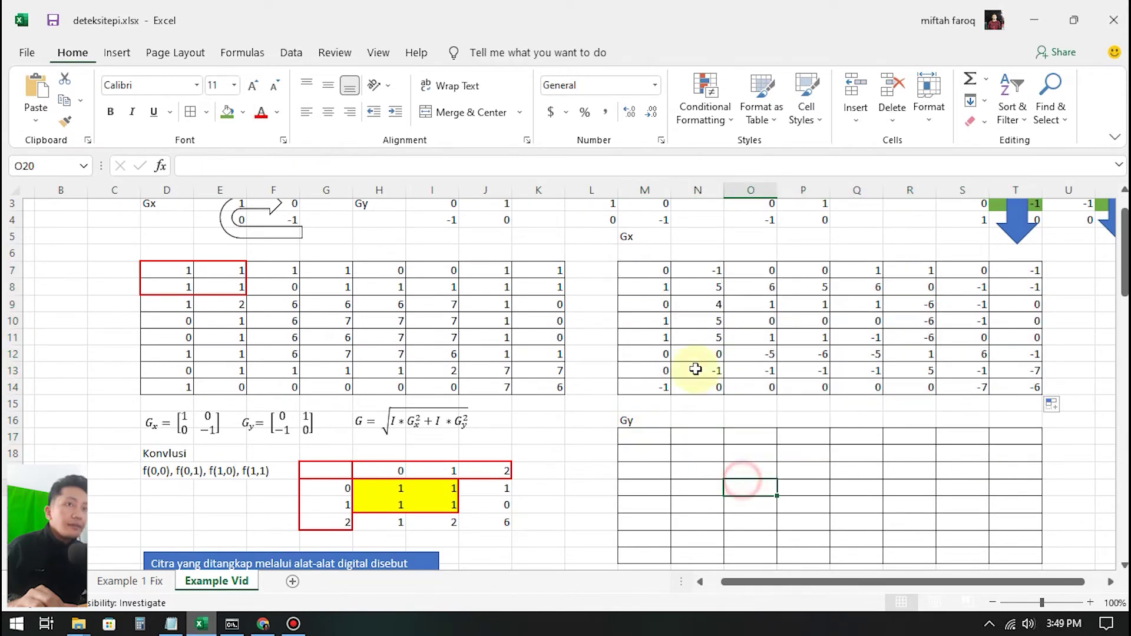
pyautogui.click(652, 441)
pyautogui.click(238, 419)
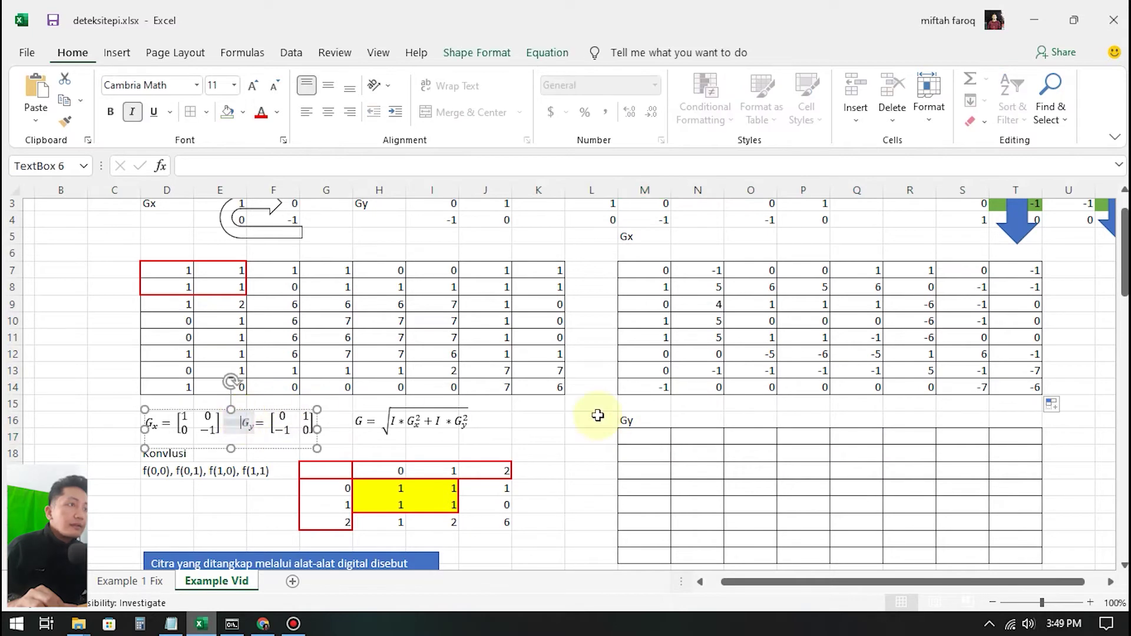
pyautogui.press('Escape')
pyautogui.press('Escape')
pyautogui.write('=')
pyautogui.scroll(1, 354, 353)
pyautogui.click(131, 319)
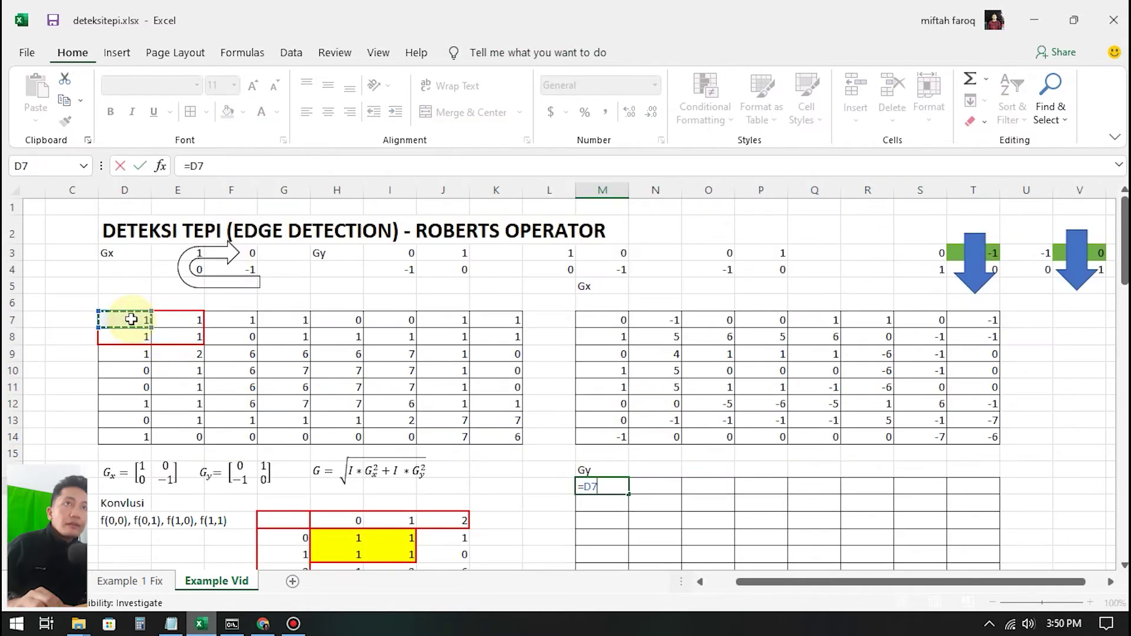
pyautogui.click(260, 160)
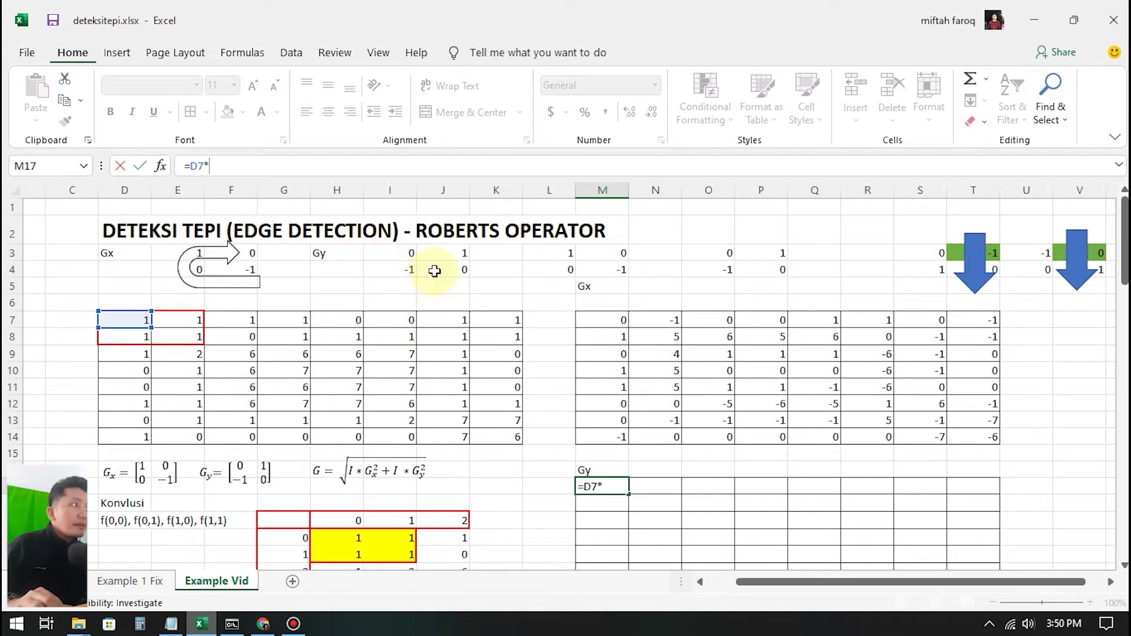
pyautogui.click(455, 272)
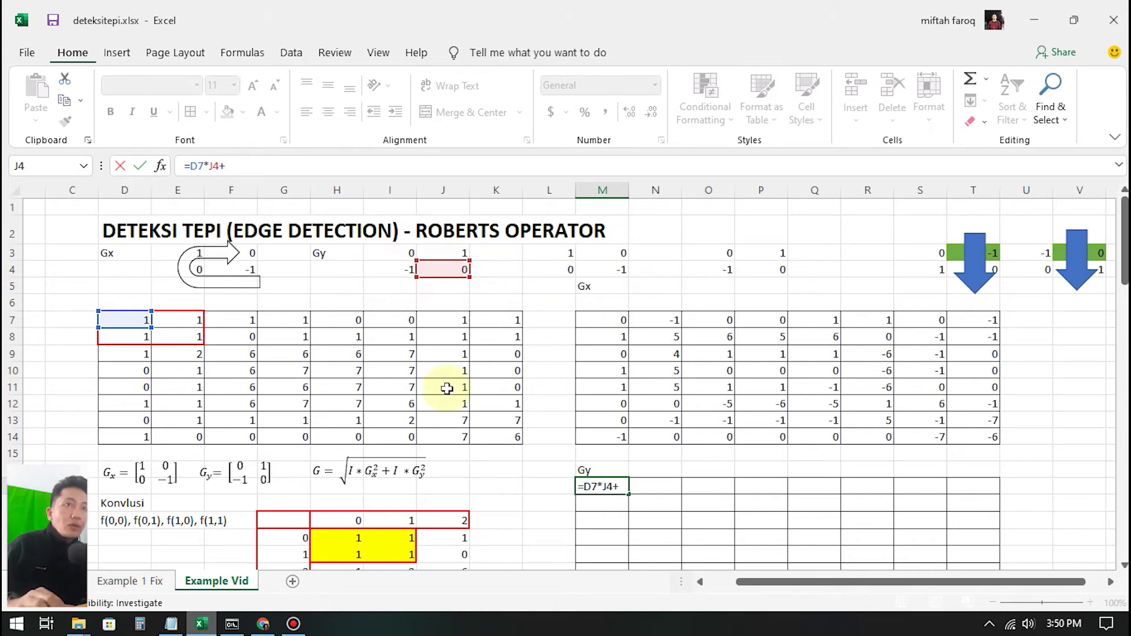
pyautogui.click(183, 322)
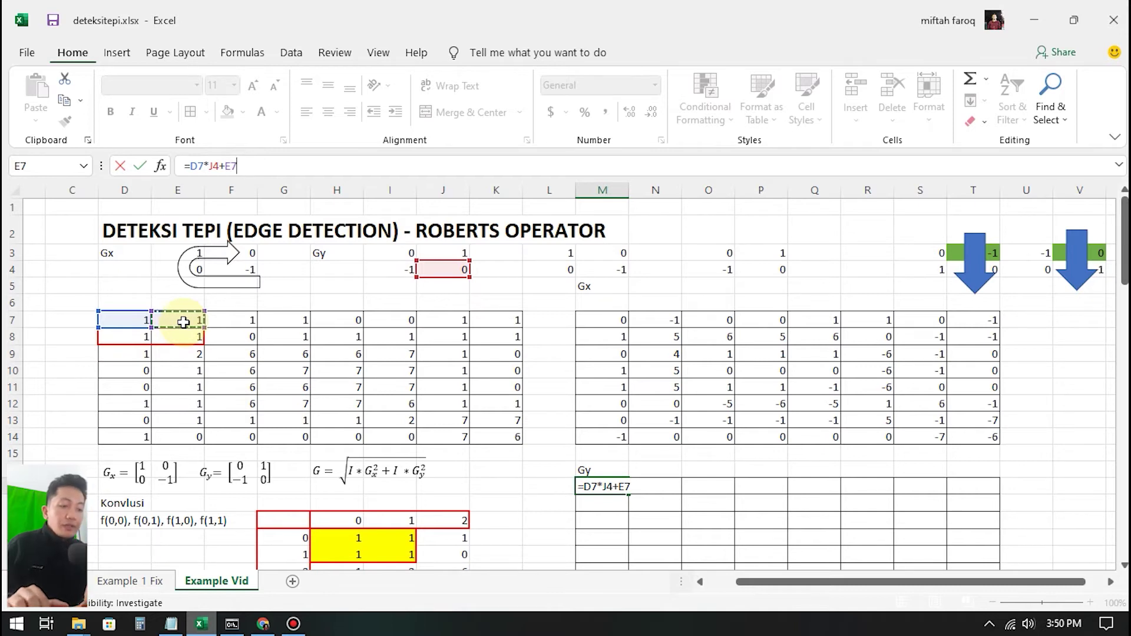
pyautogui.write('*')
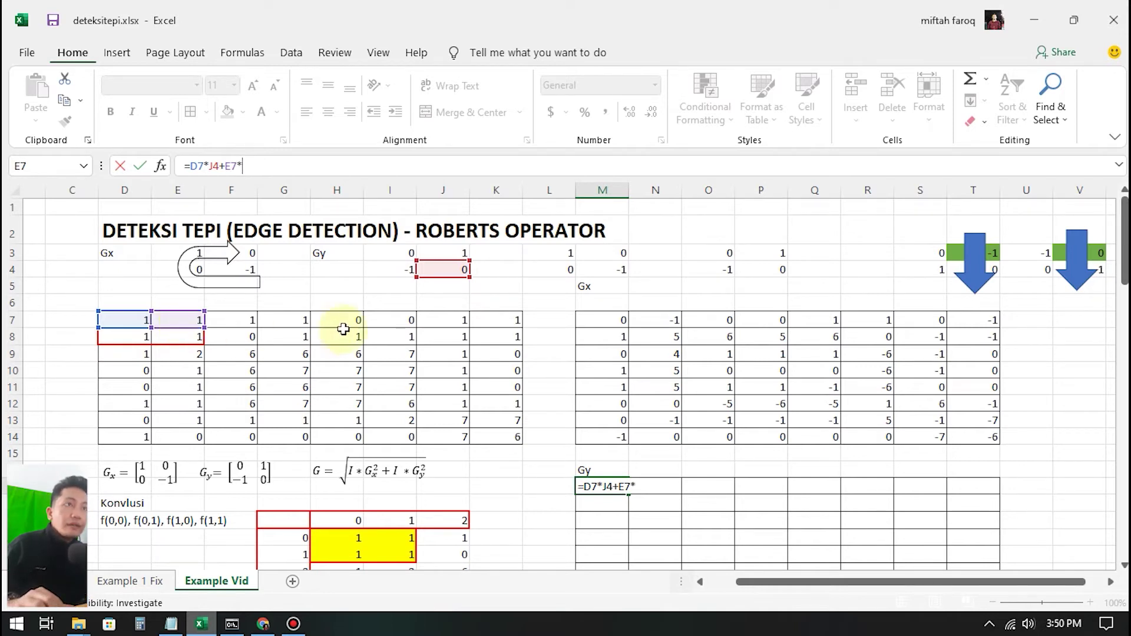
pyautogui.click(388, 265)
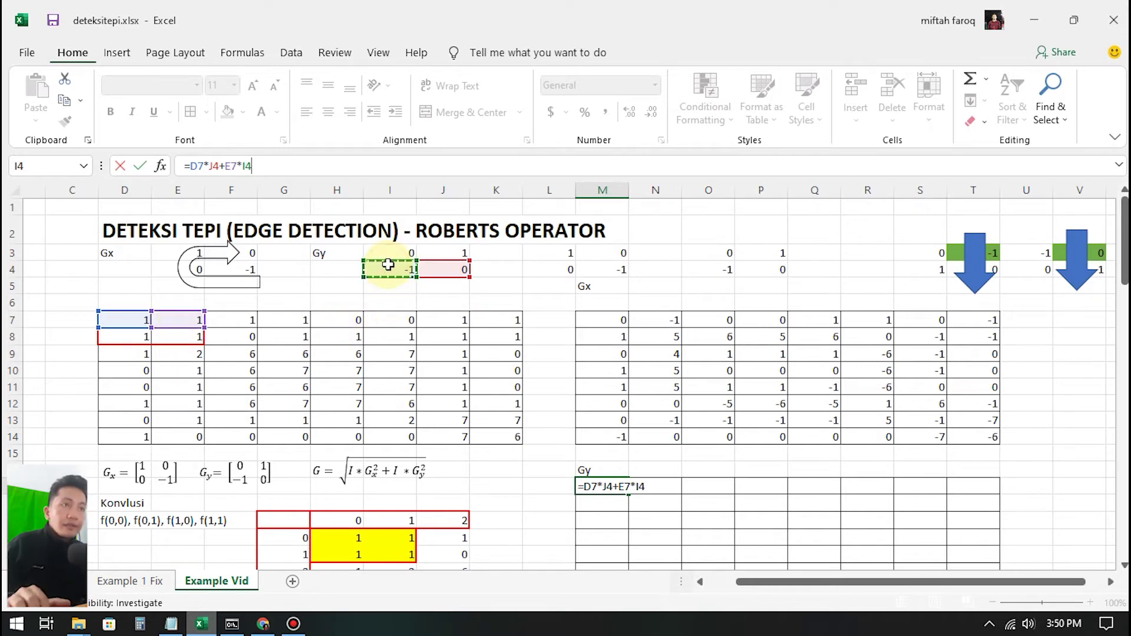
pyautogui.write('+')
pyautogui.click(194, 335)
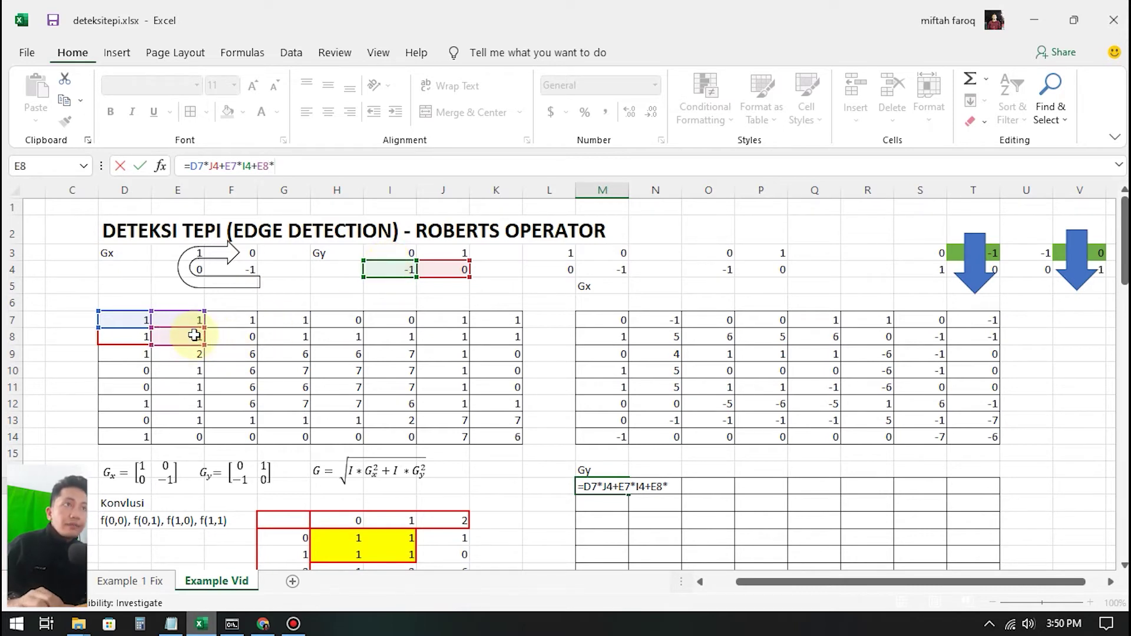
pyautogui.write('*')
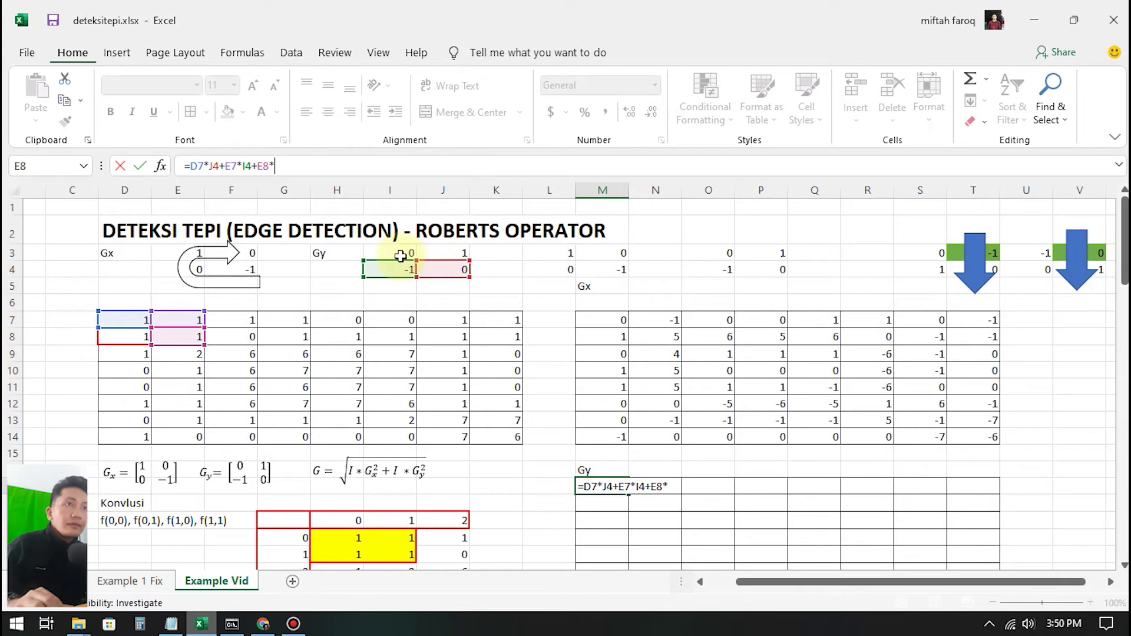
pyautogui.click(400, 255)
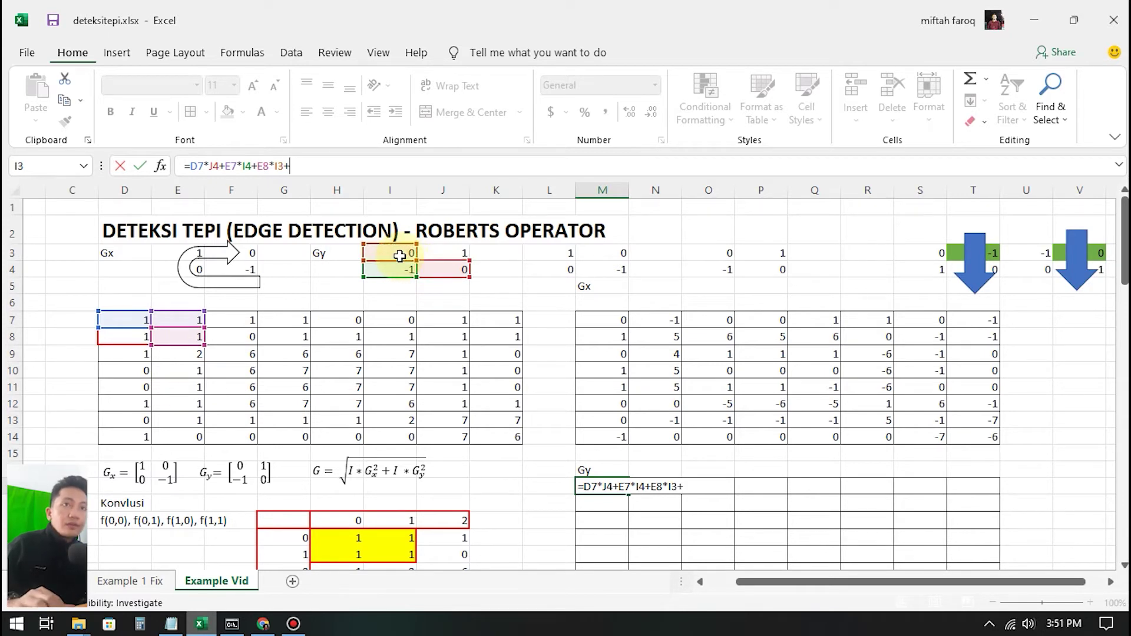
pyautogui.write('+')
pyautogui.click(135, 335)
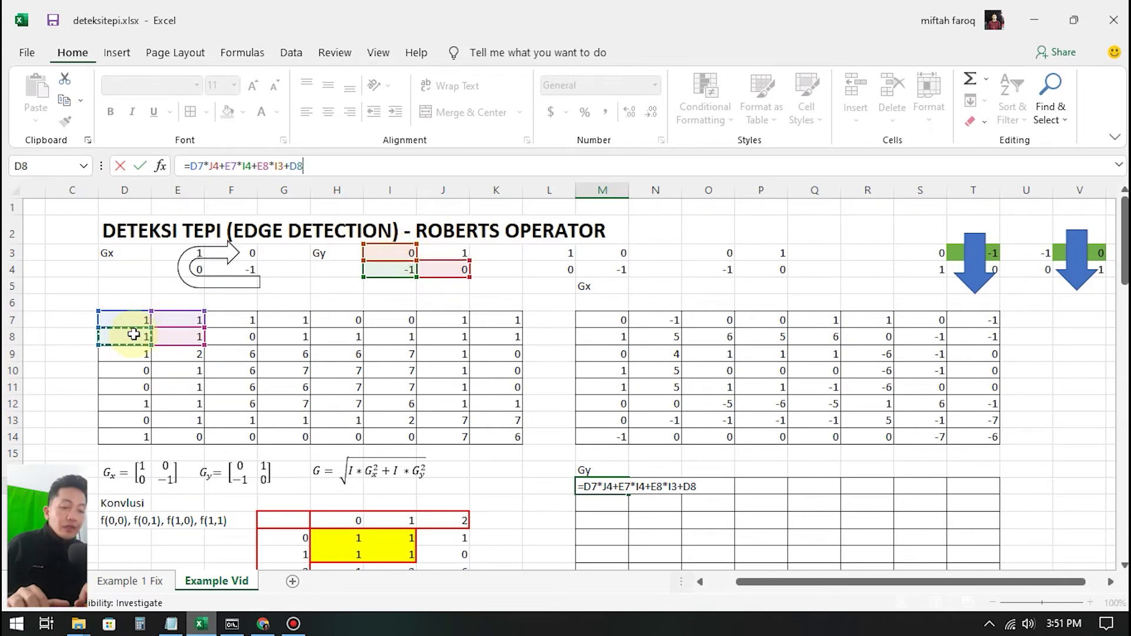
pyautogui.write('*')
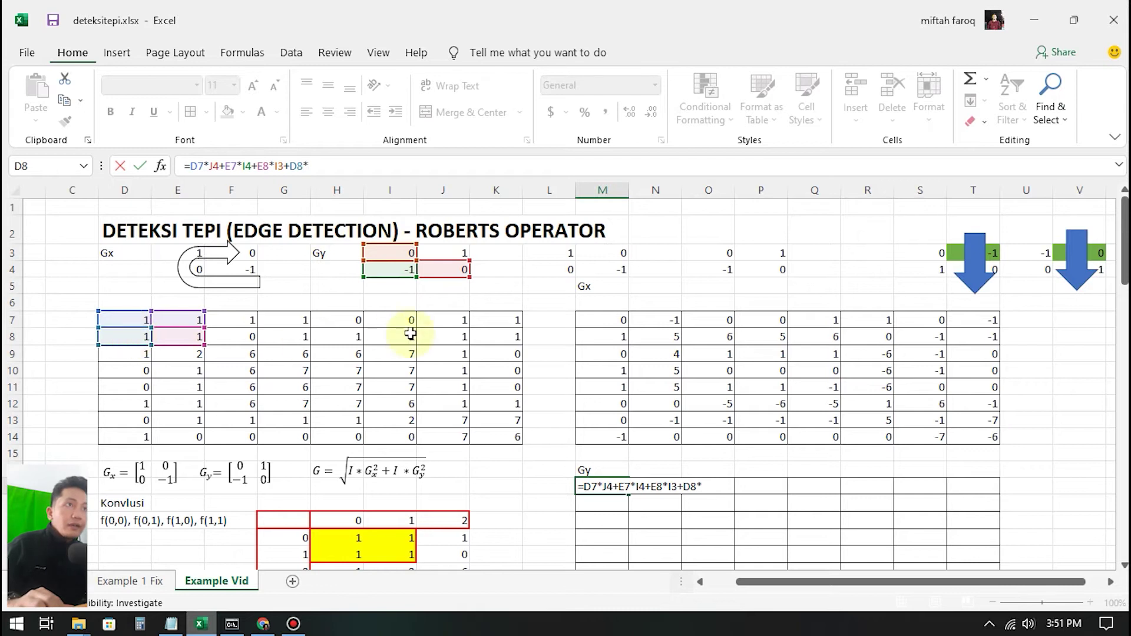
pyautogui.click(446, 252)
pyautogui.press('Return')
# Step: Make the kernel references in M17's Gy formula absolute, giving =D7*$J$4+E7*$I$4+E8*$I$3+D8*$J$3
pyautogui.click(592, 487)
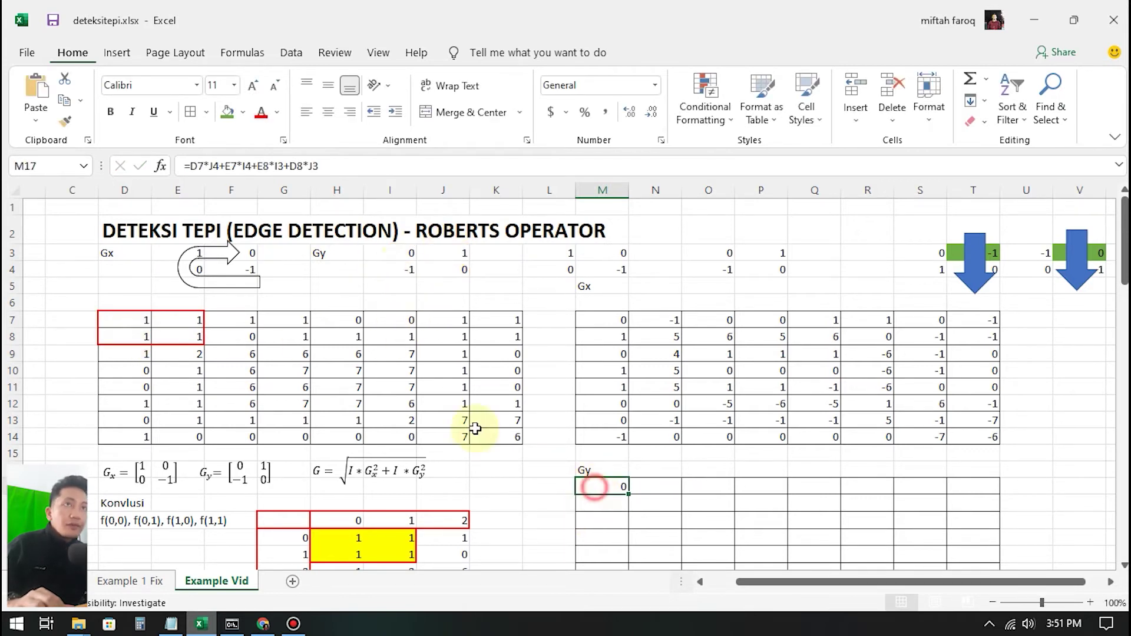
pyautogui.click(213, 167)
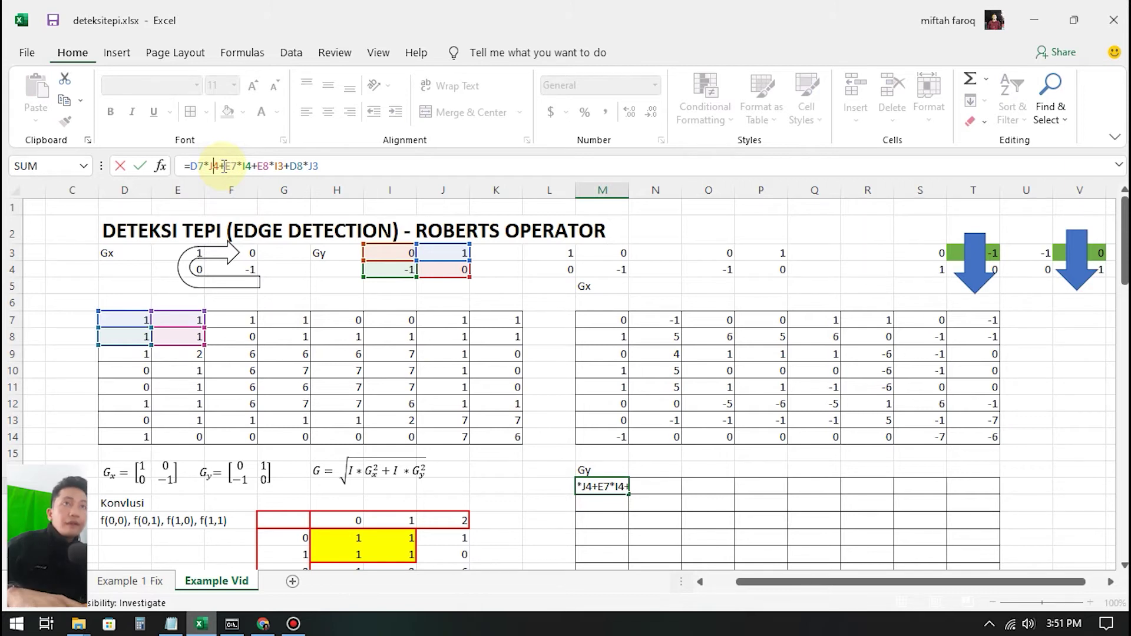
pyautogui.press('F4')
pyautogui.press('Right')
pyautogui.press('Right')
pyautogui.press('Right')
pyautogui.press('Right')
pyautogui.press('Right')
pyautogui.press('Right')
pyautogui.press('F4')
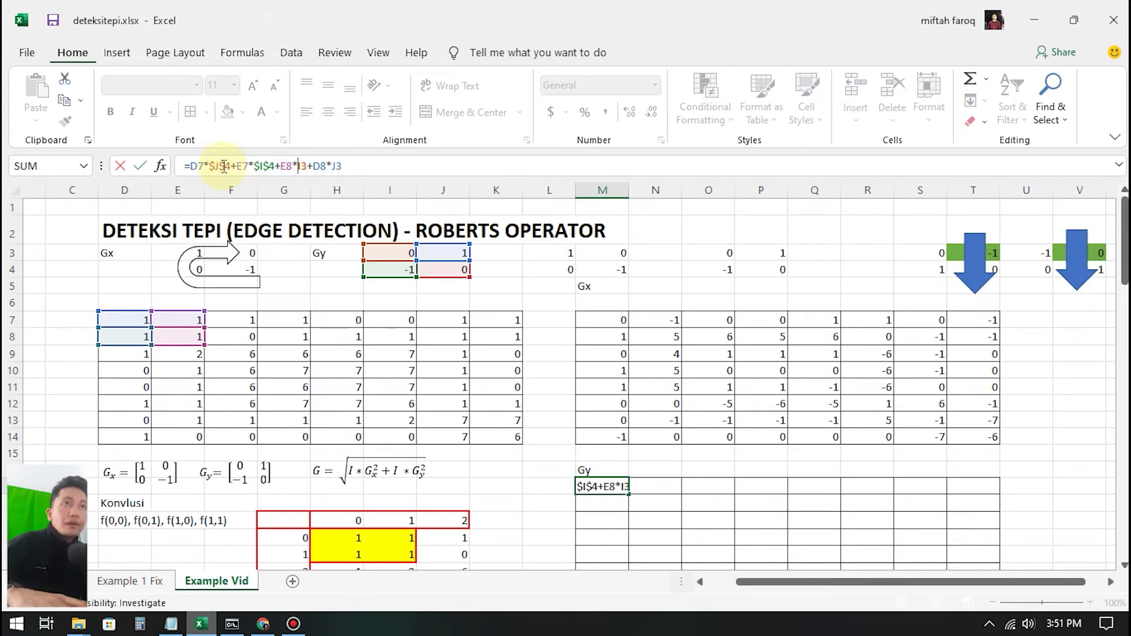
pyautogui.press('F4')
pyautogui.press('Right')
pyautogui.press('F4')
pyautogui.press('Return')
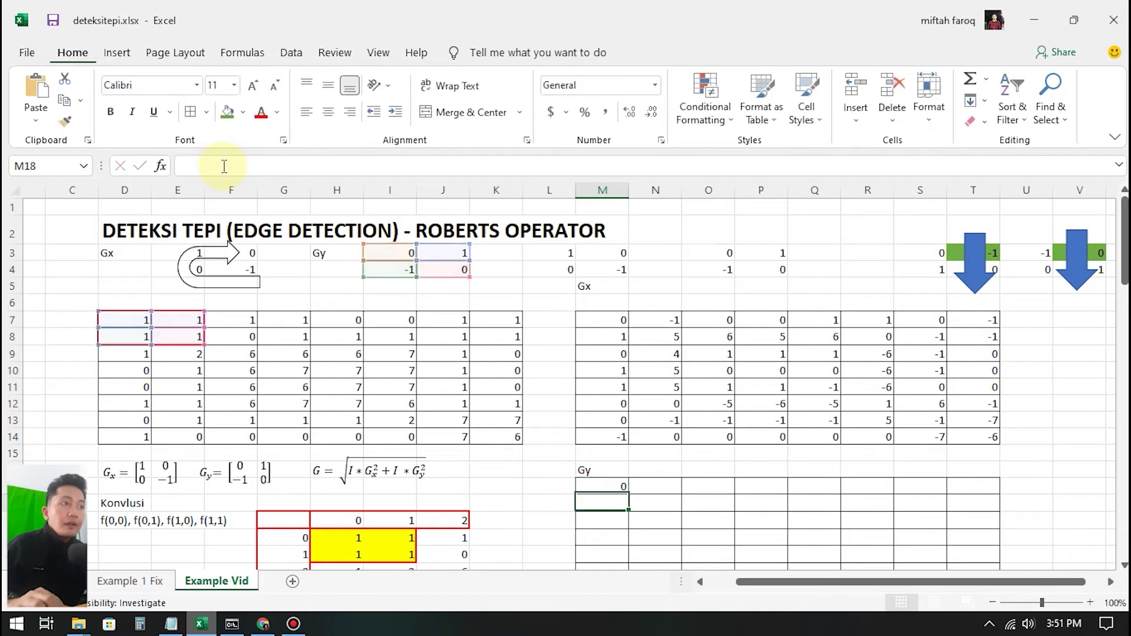
# Step: Fill the Gy formula from M17 across the whole grid M17:T24
pyautogui.click(609, 487)
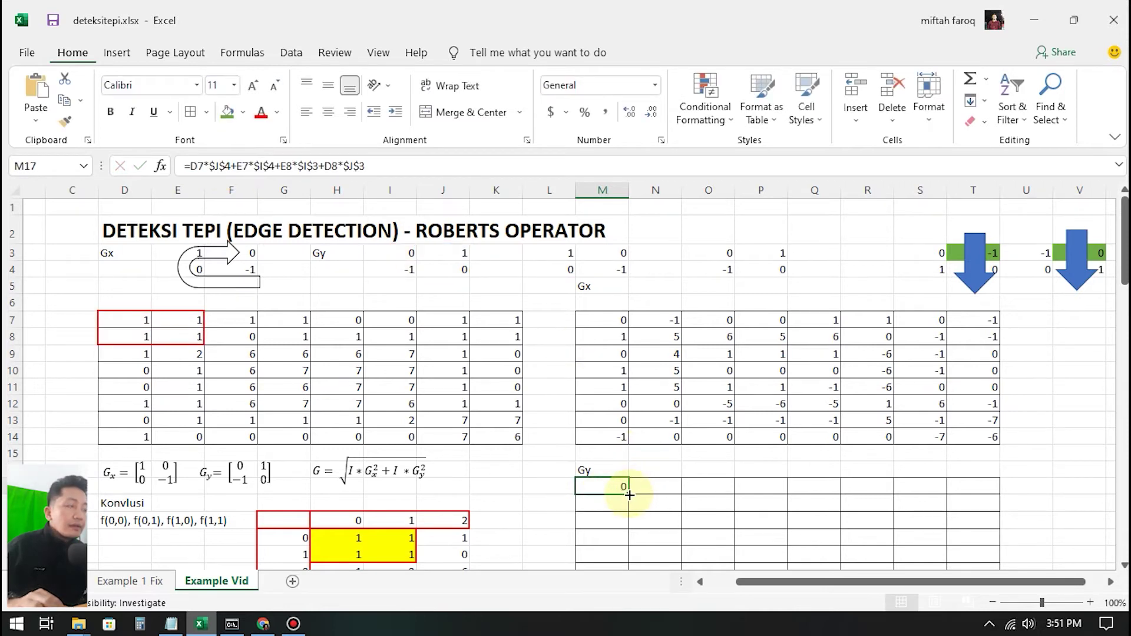
pyautogui.moveTo(629, 495); pyautogui.dragTo(1005, 472)
pyautogui.scroll(-3, 1005, 472)
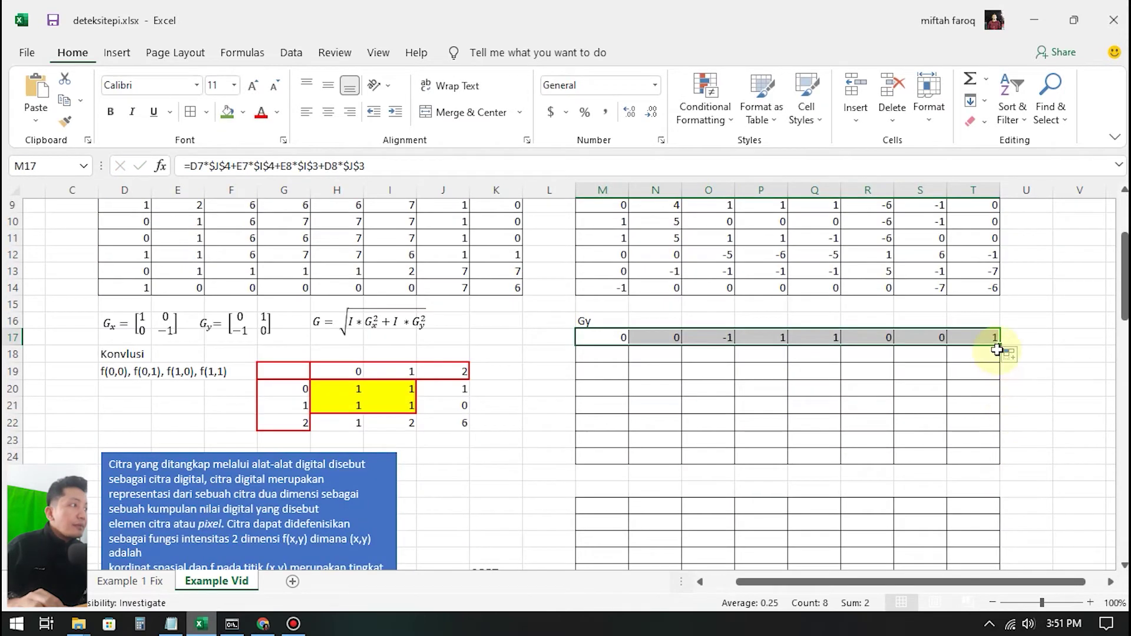
pyautogui.moveTo(996, 349); pyautogui.dragTo(1009, 463)
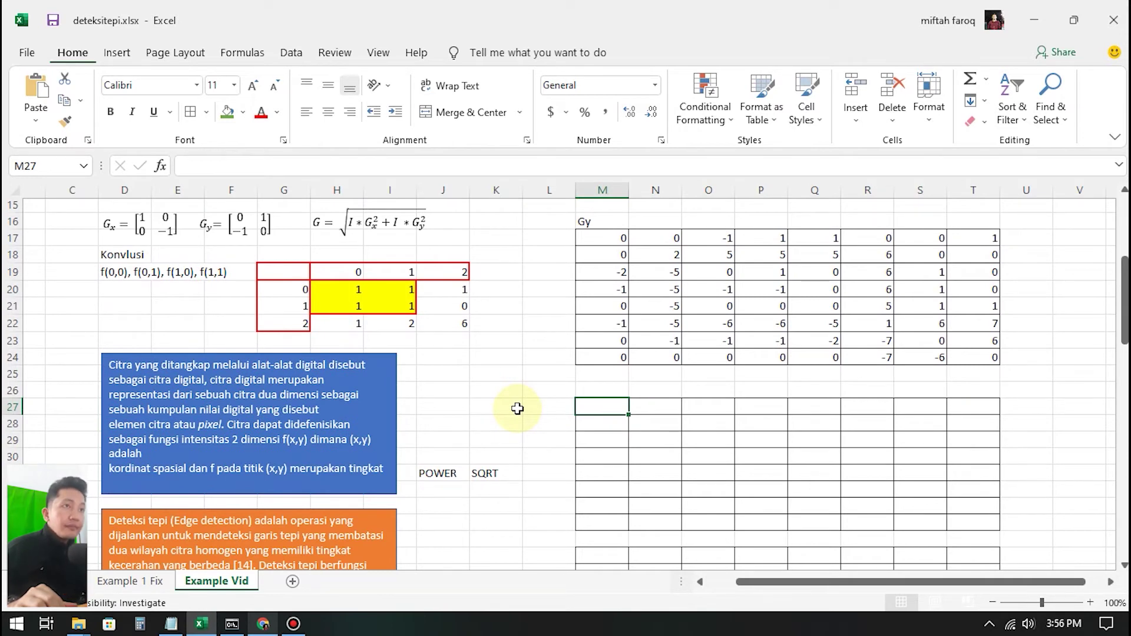
# Step: Review the gradient magnitude formula G and the empty grid below the Gy results
pyautogui.click(374, 222)
pyautogui.click(439, 319)
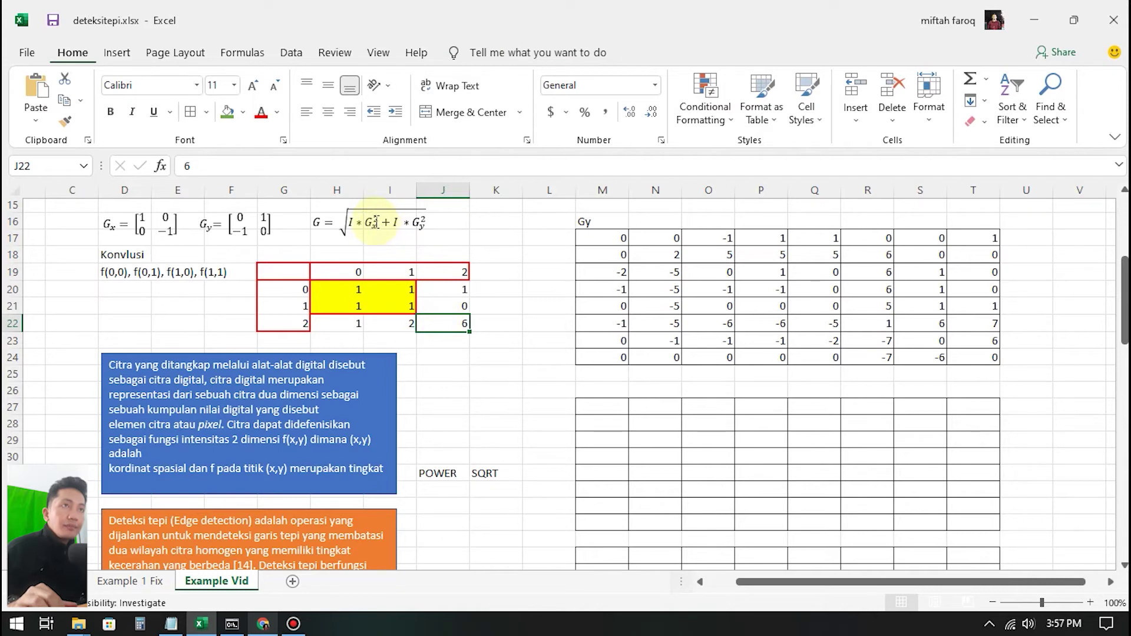
pyautogui.click(548, 407)
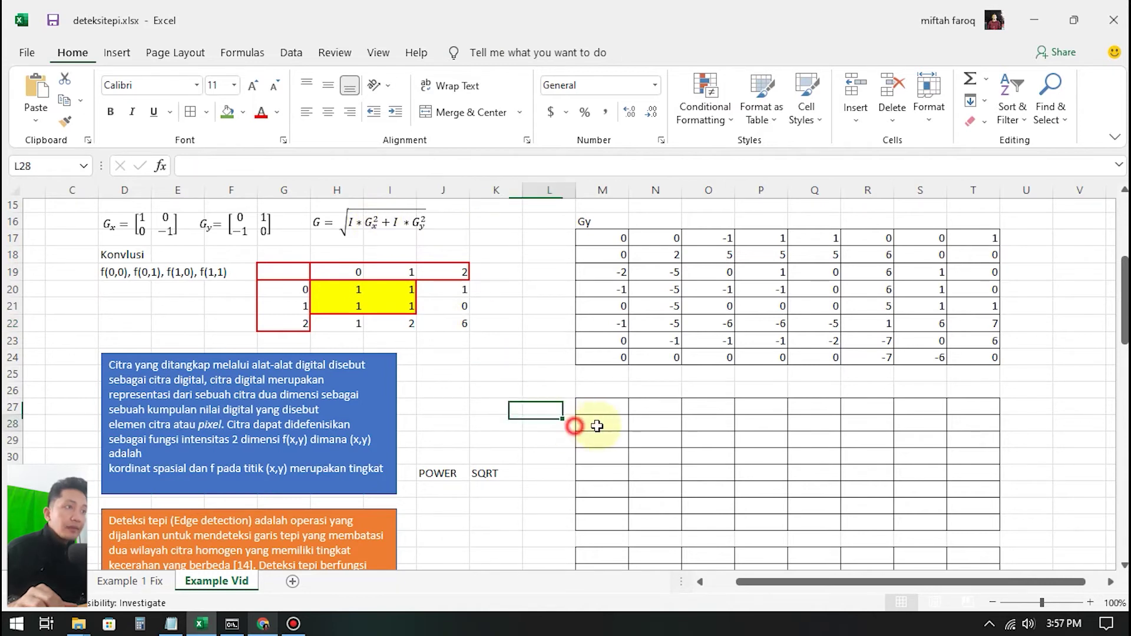
# Step: Enter the formula =M7^2 in M27, squaring the first Gx value in the first cell of the empty grid below Gy
pyautogui.click(606, 395)
pyautogui.click(609, 396)
pyautogui.click(608, 413)
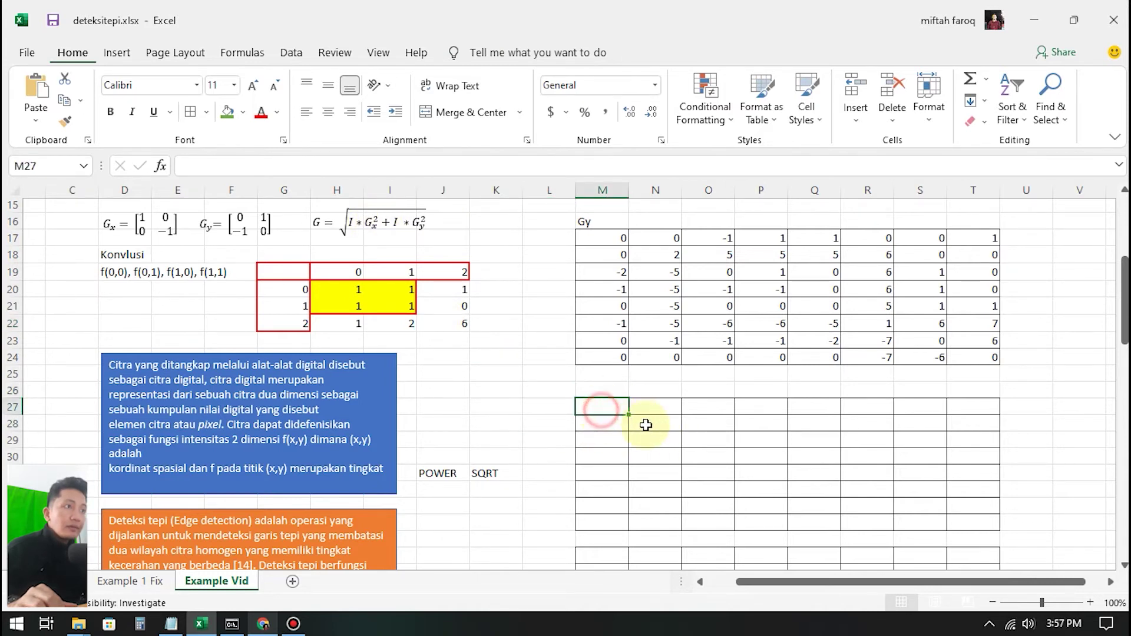
pyautogui.scroll(3, 648, 428)
pyautogui.scroll(-2, 675, 486)
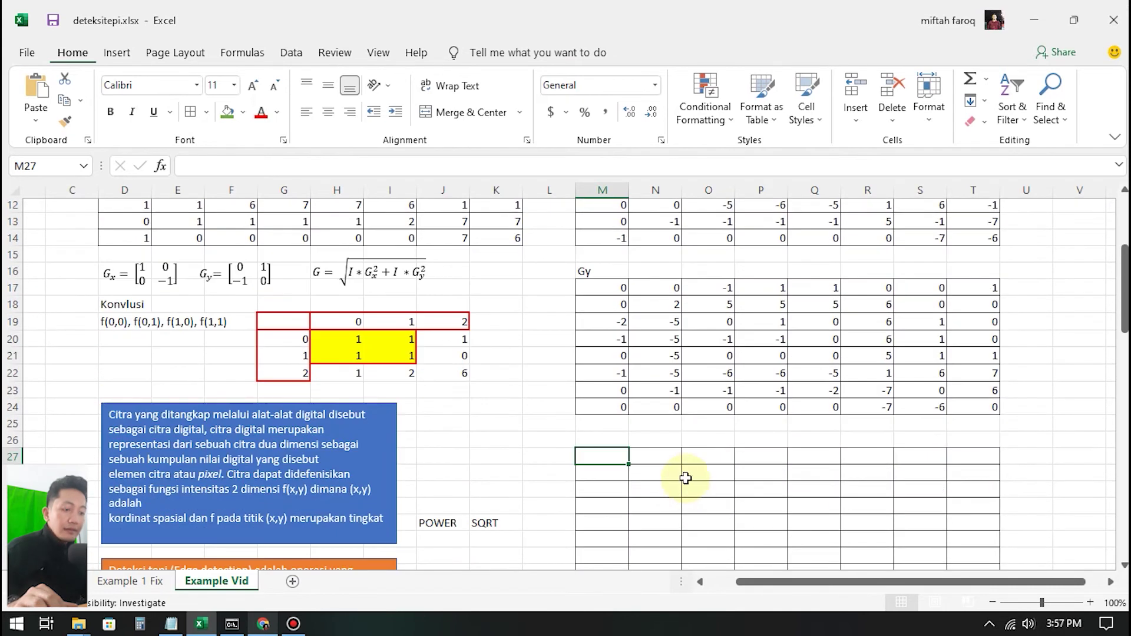
pyautogui.write('=')
pyautogui.scroll(2, 686, 478)
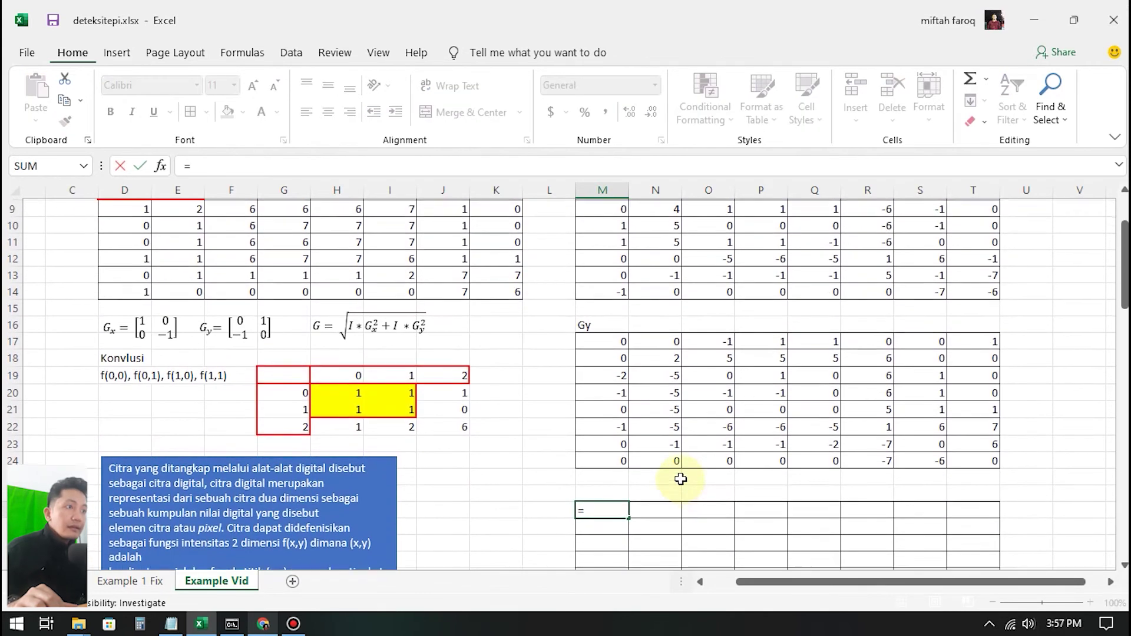
pyautogui.scroll(1, 660, 523)
pyautogui.scroll(-1, 659, 523)
pyautogui.scroll(1, 622, 354)
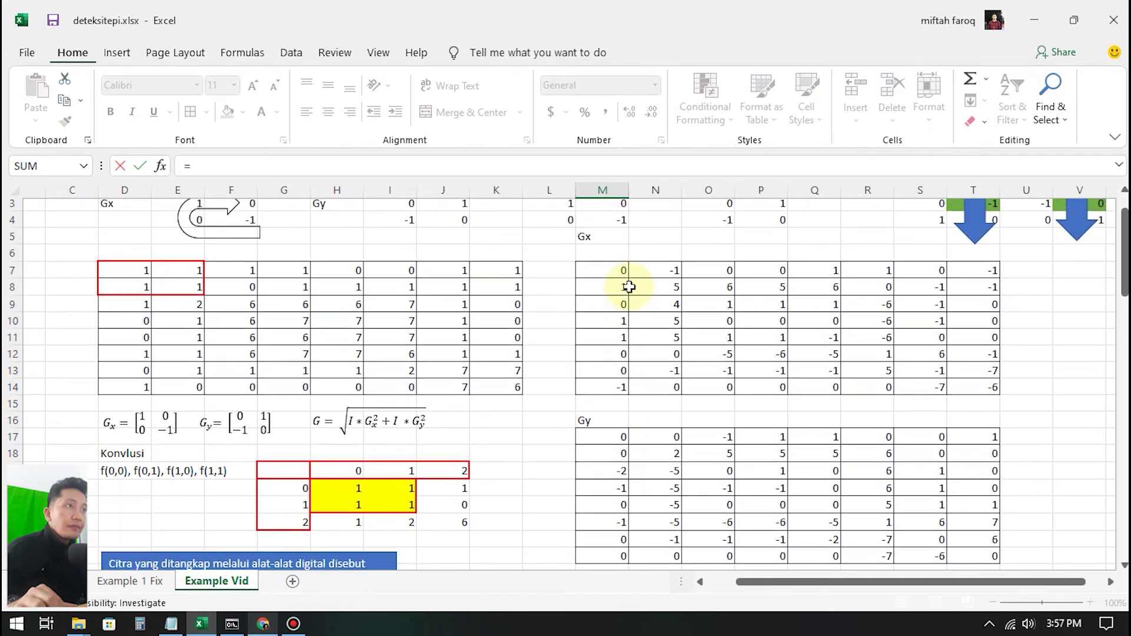
pyautogui.click(614, 271)
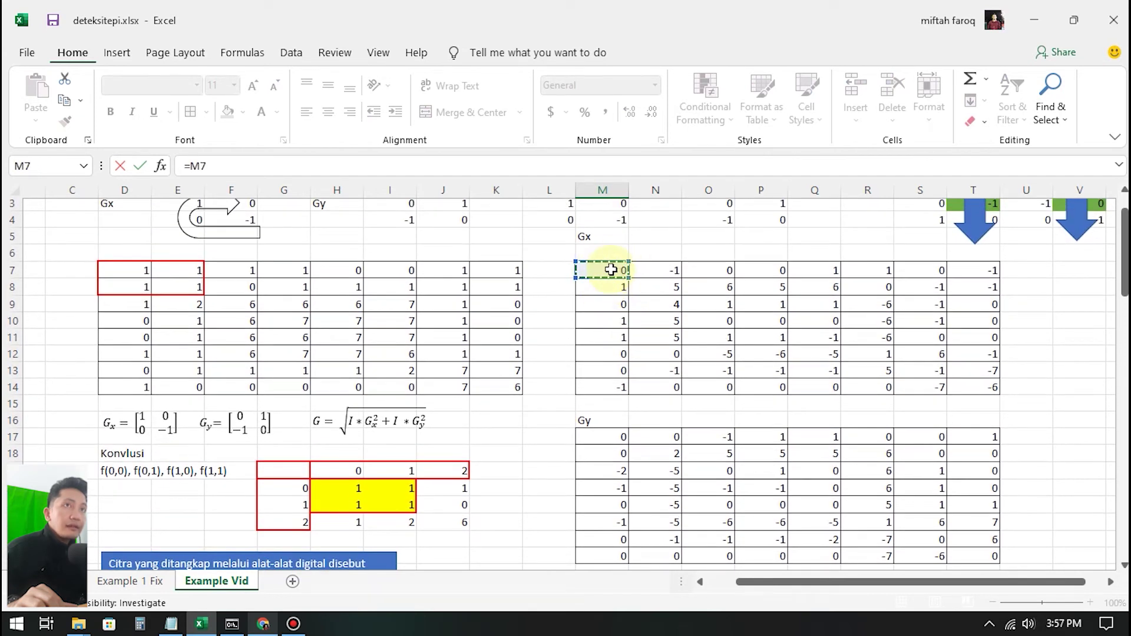
pyautogui.click(305, 166)
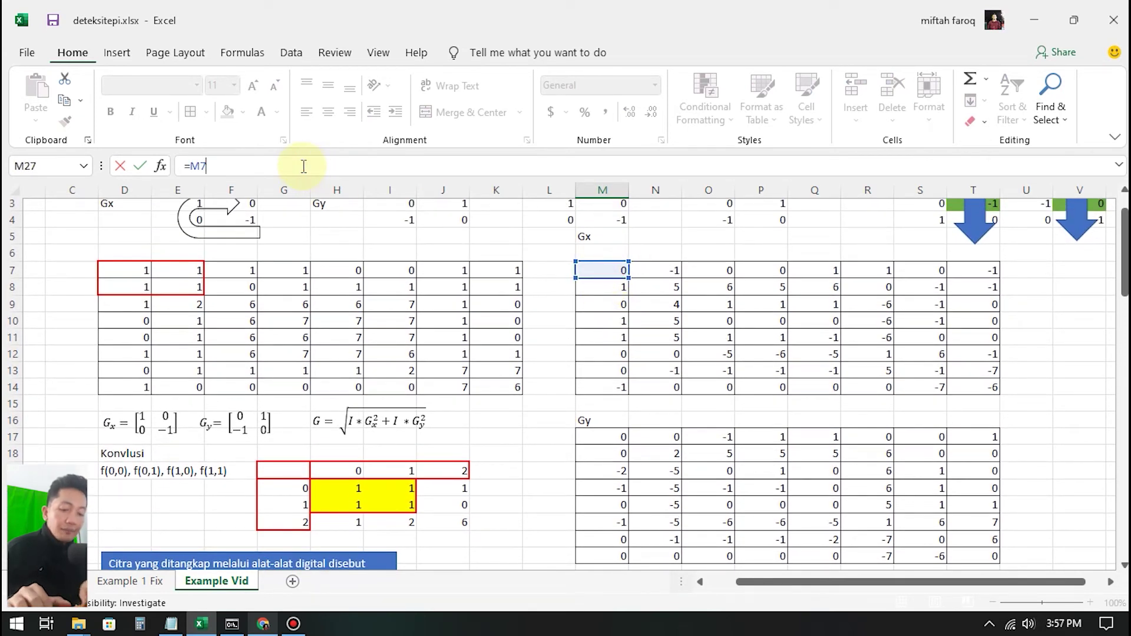
pyautogui.write('^2')
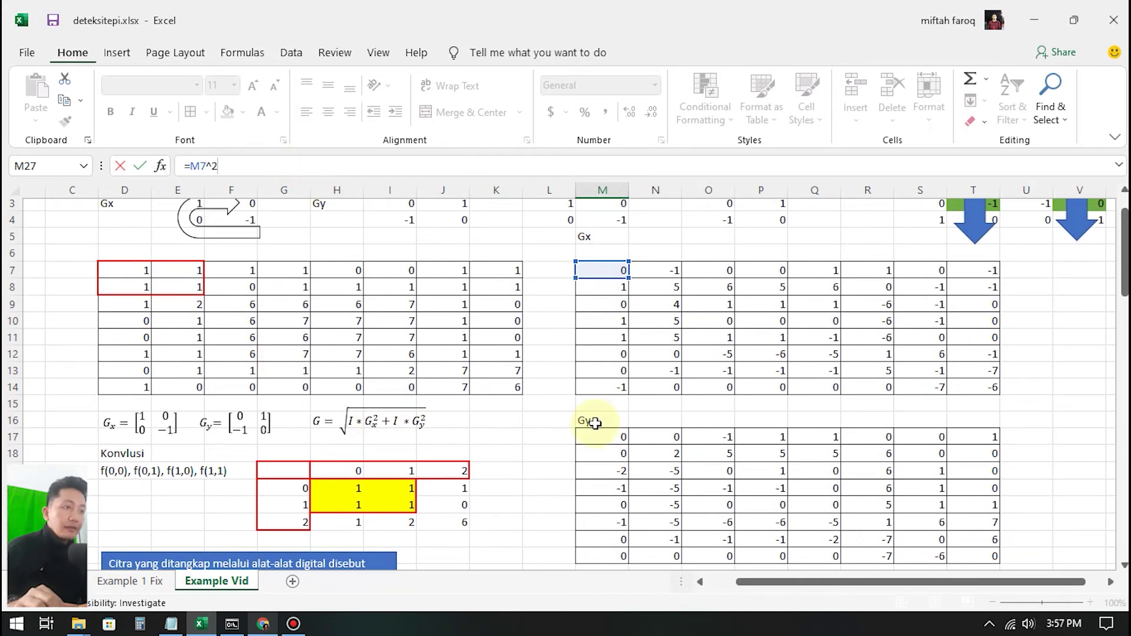
# Step: Fill the squared Gx formula from M27 across the whole grid M27:T34
pyautogui.scroll(-1, 596, 421)
pyautogui.scroll(-1, 627, 463)
pyautogui.click(606, 496)
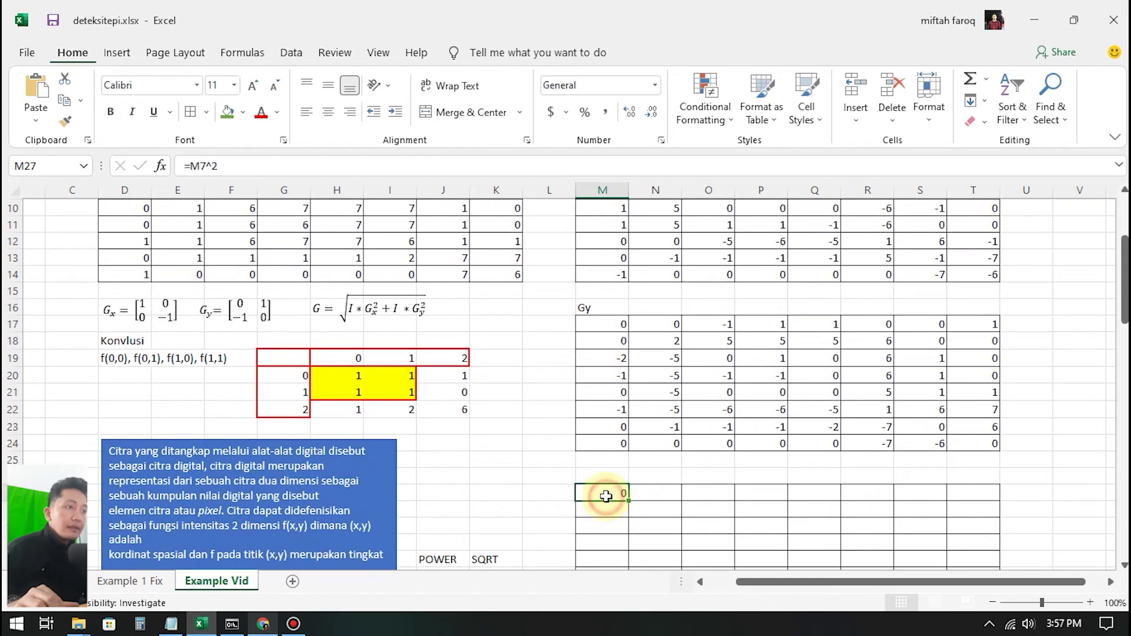
pyautogui.moveTo(629, 500); pyautogui.dragTo(1013, 500)
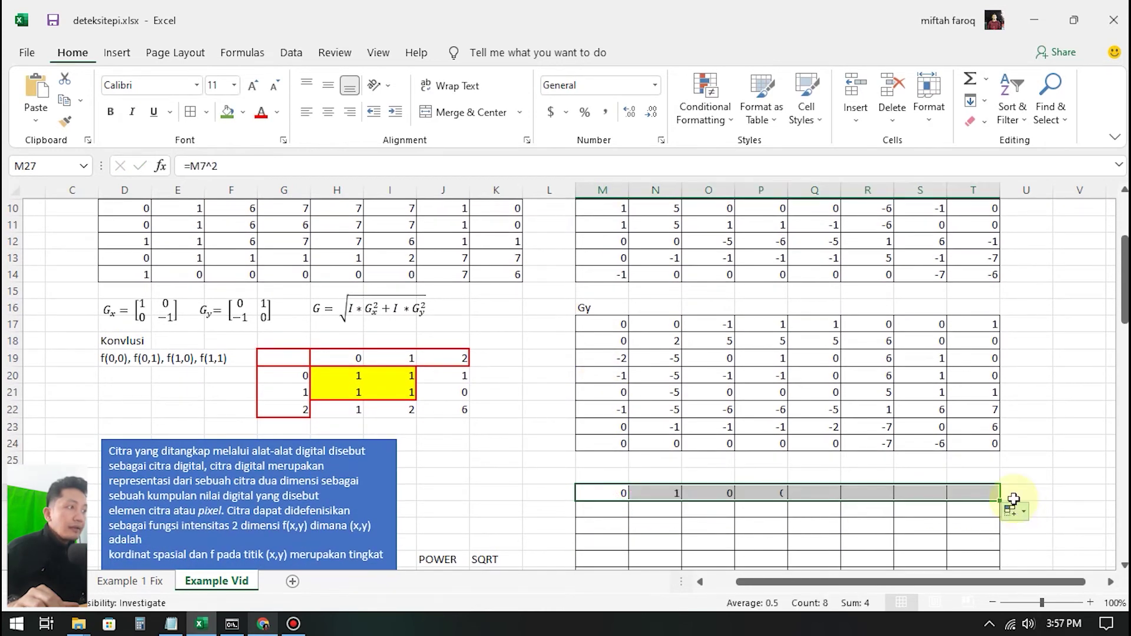
pyautogui.scroll(-2, 996, 414)
pyautogui.moveTo(1002, 404); pyautogui.dragTo(1003, 512)
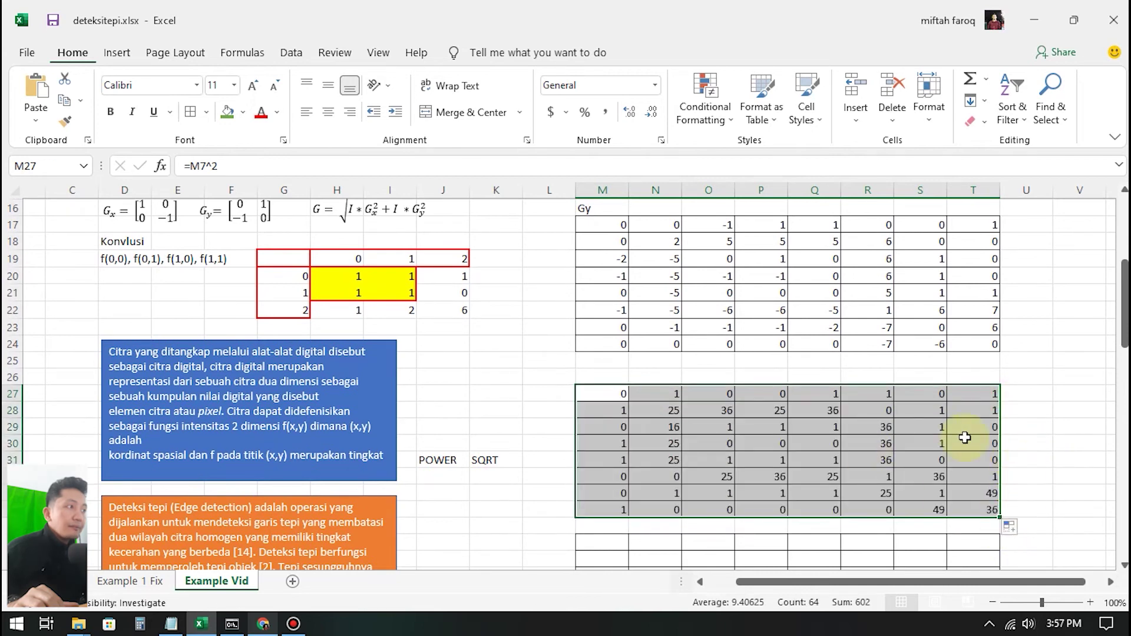
pyautogui.click(1060, 444)
# Step: Enter the formula =M17^2 in M36, squaring the first Gy value in the first cell of the next empty grid
pyautogui.scroll(-2, 984, 445)
pyautogui.click(611, 443)
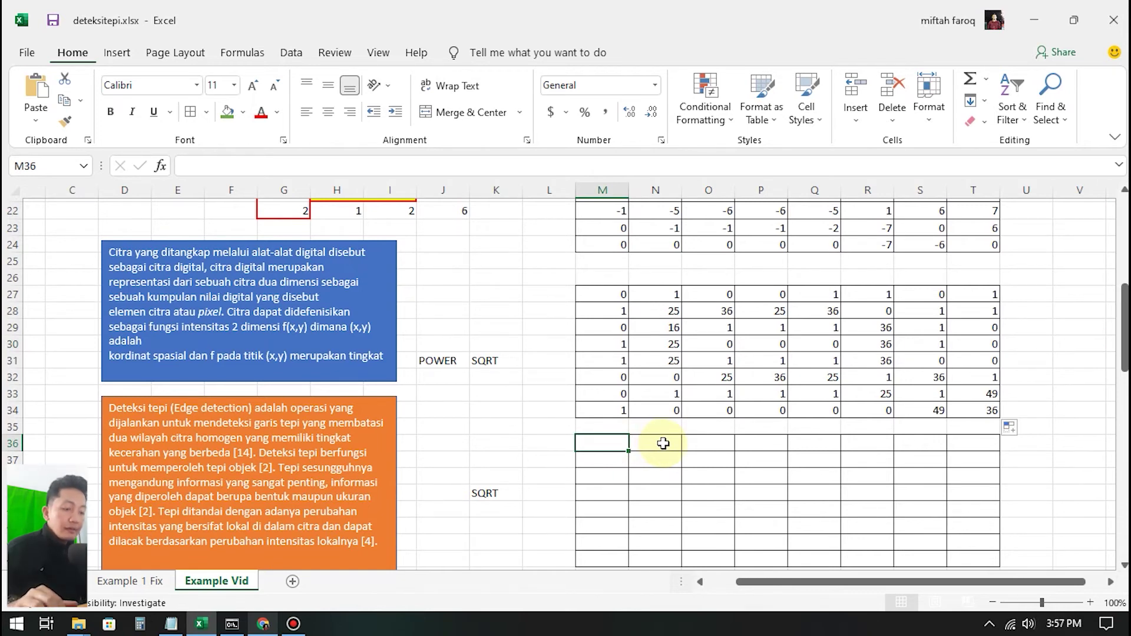
pyautogui.write('=')
pyautogui.scroll(3, 663, 439)
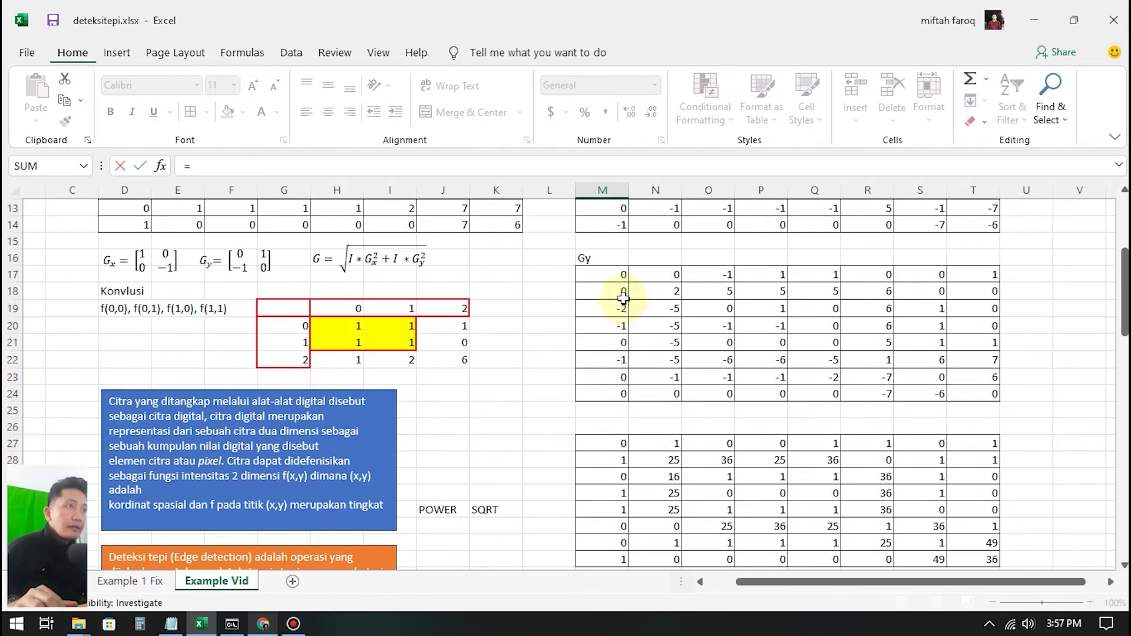
pyautogui.click(613, 274)
pyautogui.click(242, 169)
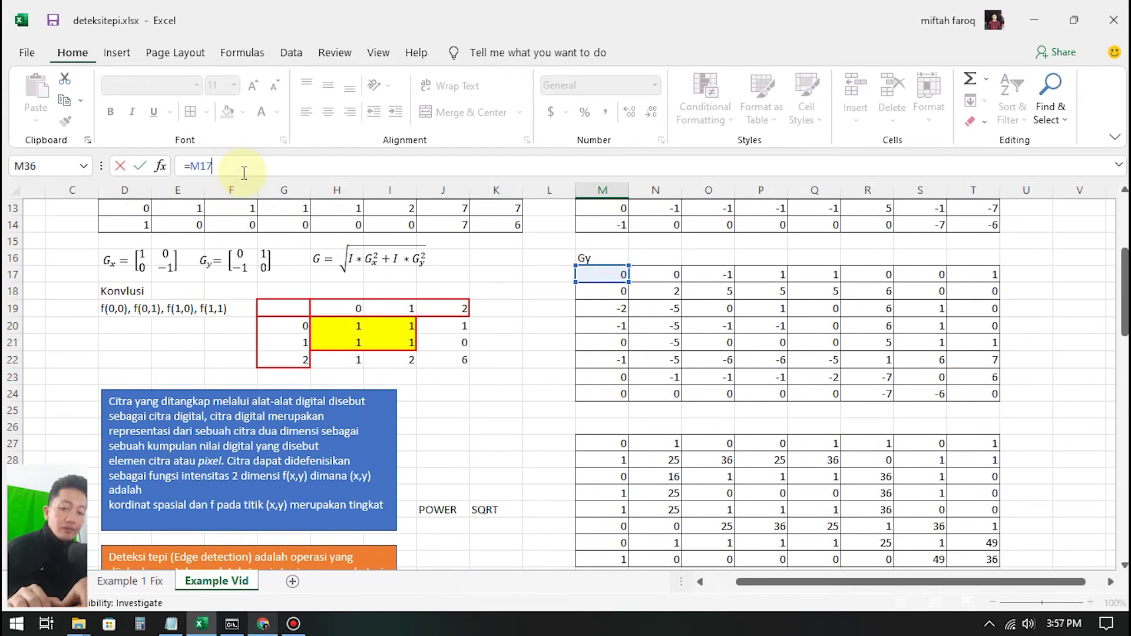
pyautogui.write('^2')
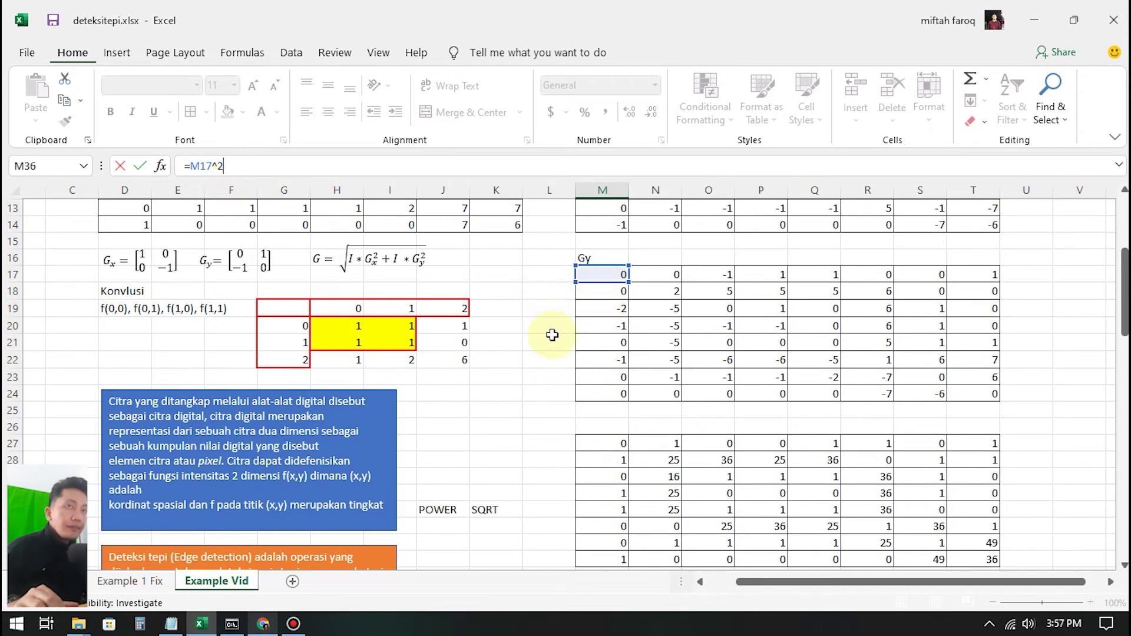
pyautogui.press('Return')
# Step: Fill the squared Gy formula from M36 across the whole grid M36:T43
pyautogui.scroll(-2, 624, 424)
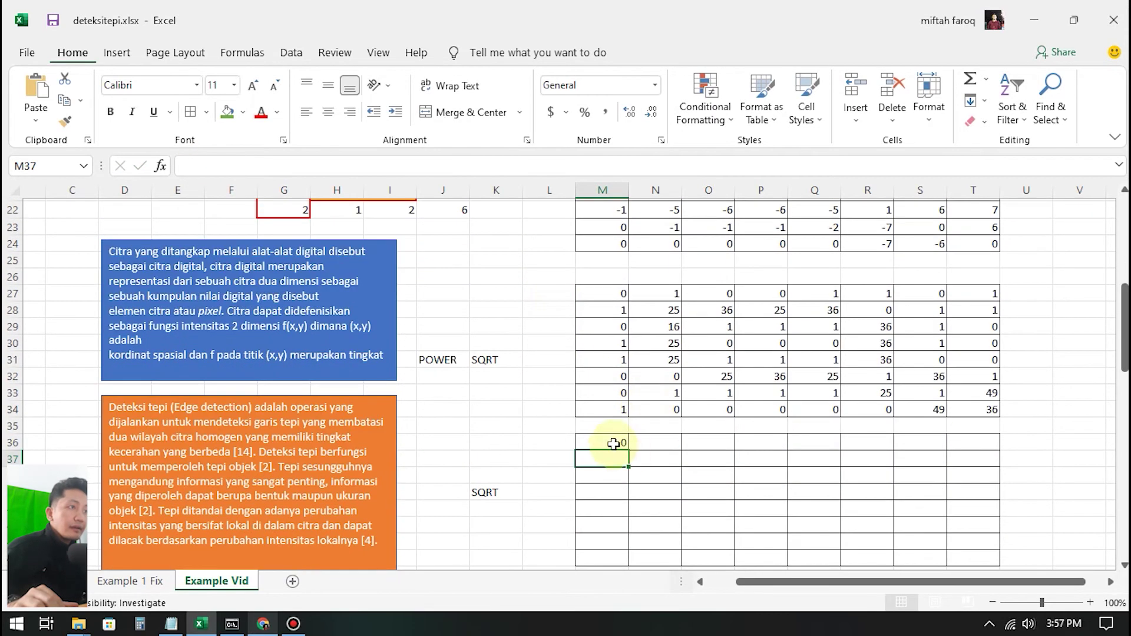
pyautogui.click(623, 446)
pyautogui.moveTo(627, 447); pyautogui.dragTo(996, 514)
pyautogui.scroll(-1, 1013, 426)
pyautogui.click(503, 410)
# Step: Enter the formula =M27+M36 in M45, the first cell of the Gx+Gy grid, to sum the squared gradients
pyautogui.scroll(-4, 531, 407)
pyautogui.click(538, 423)
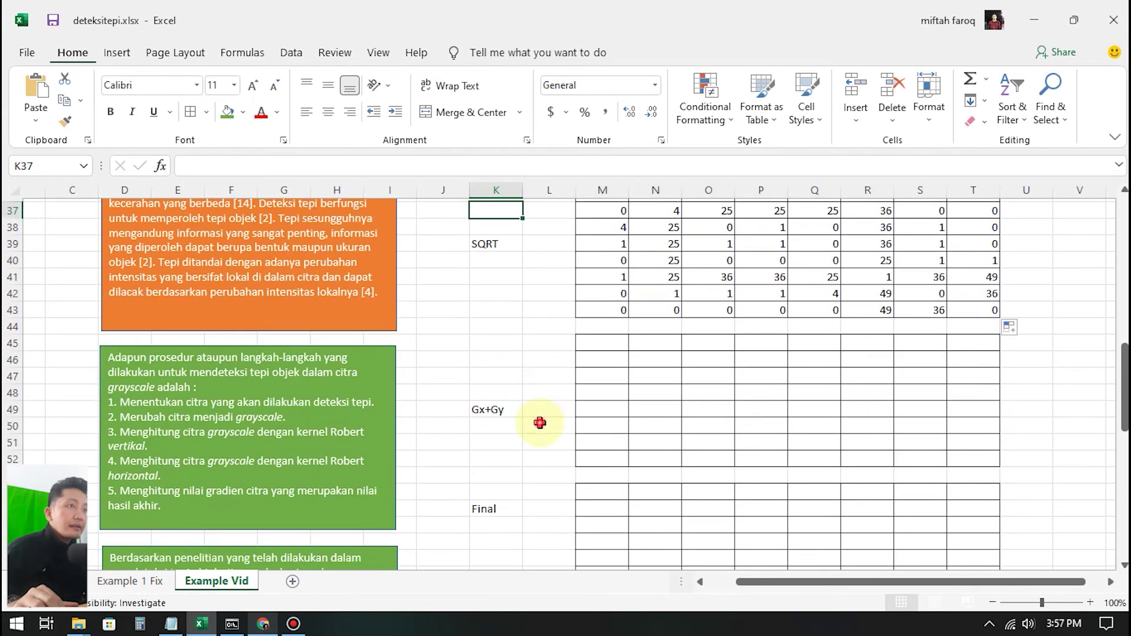
pyautogui.moveTo(535, 379); pyautogui.dragTo(560, 457)
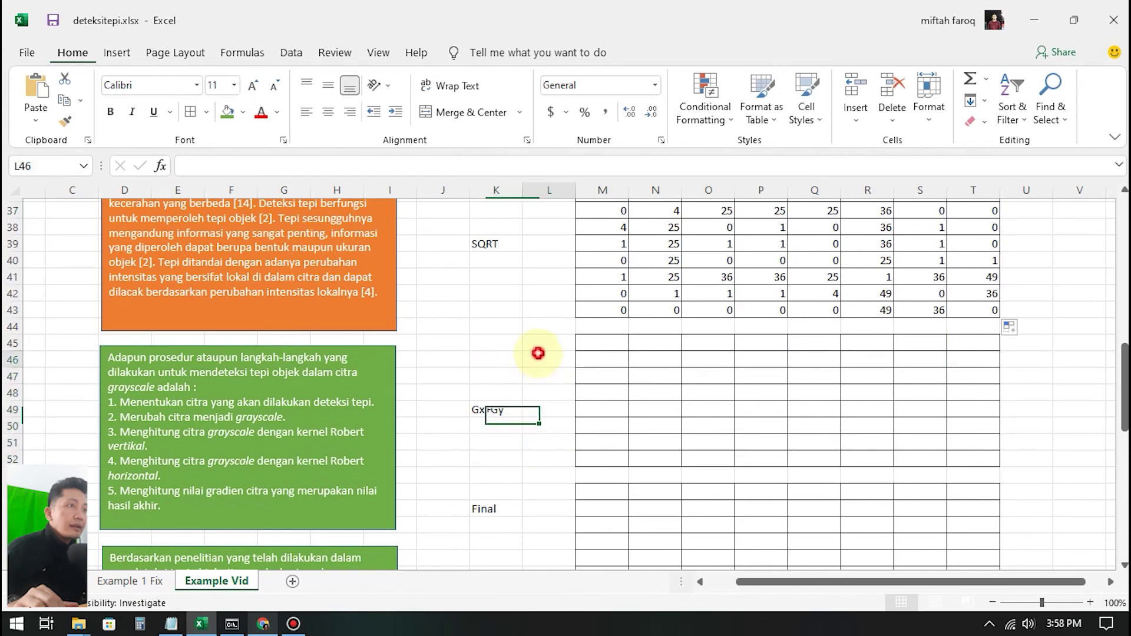
pyautogui.click(640, 406)
pyautogui.scroll(2, 678, 408)
pyautogui.click(601, 443)
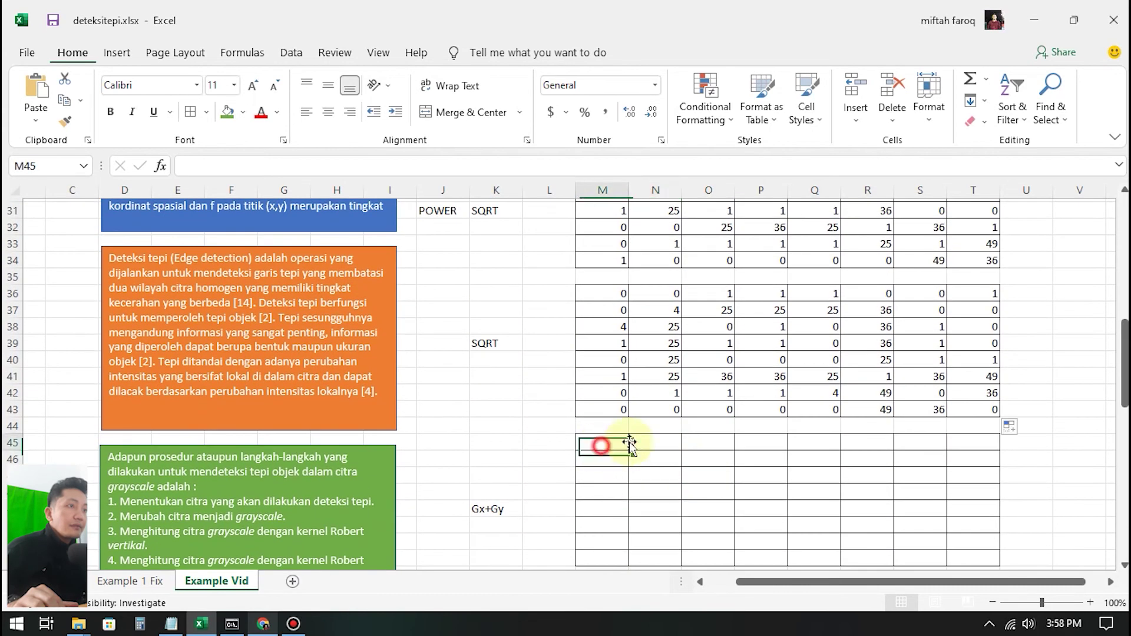
pyautogui.click(479, 508)
pyautogui.click(610, 443)
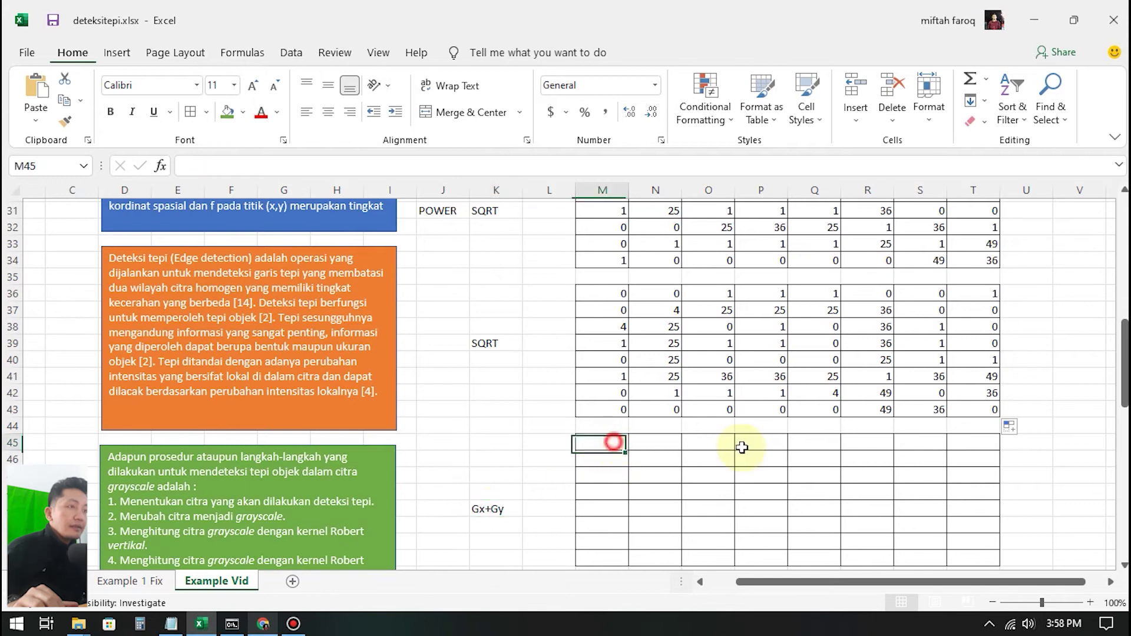
pyautogui.write('=')
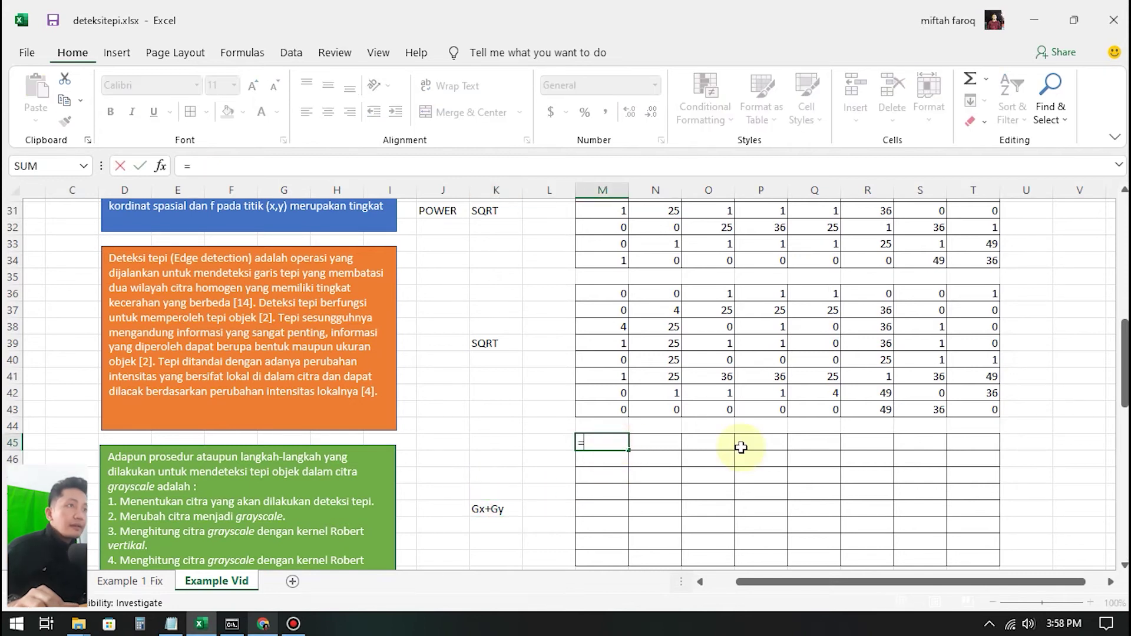
pyautogui.scroll(3, 740, 447)
pyautogui.click(615, 294)
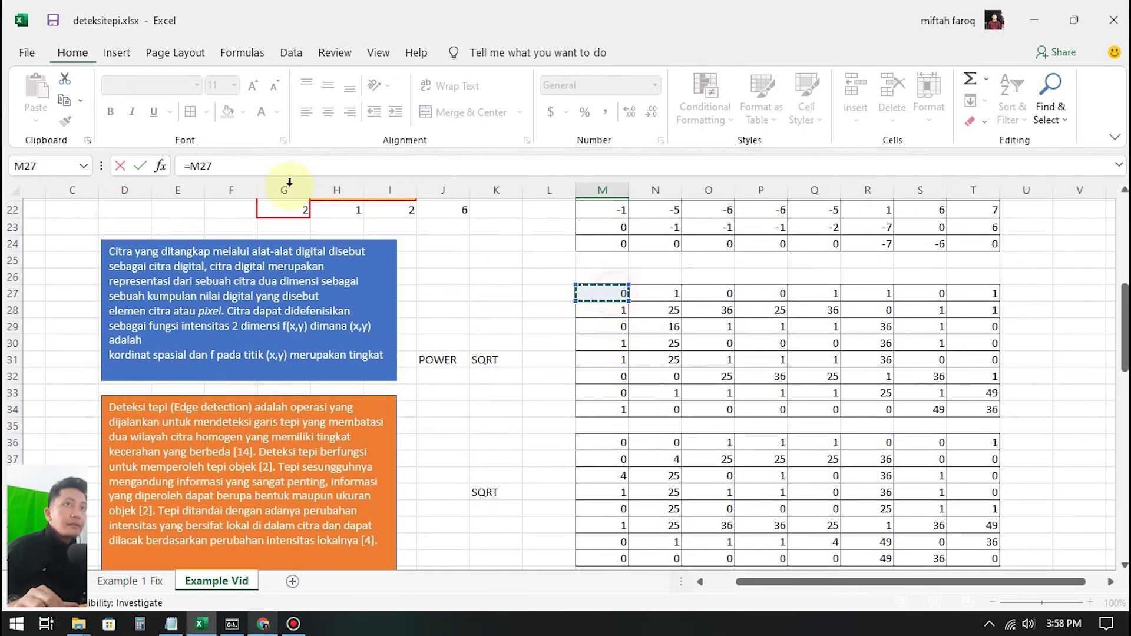
pyautogui.click(286, 165)
pyautogui.write('+')
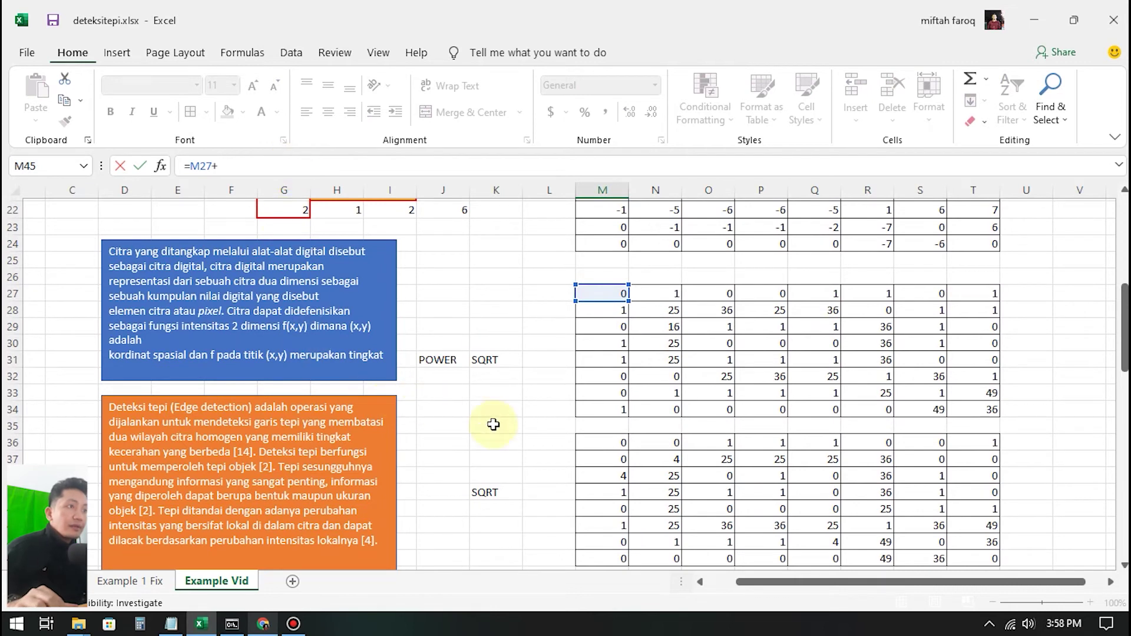
pyautogui.click(606, 441)
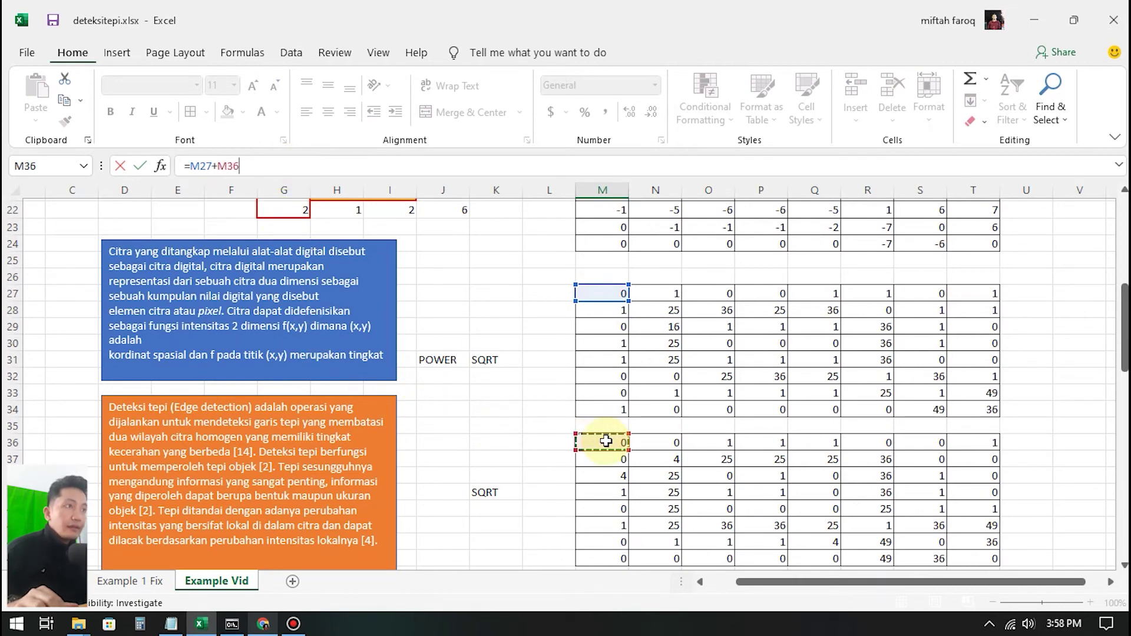
pyautogui.press('Return')
# Step: Fill the sum formula from M45 across the whole Gx+Gy grid M45:T52
pyautogui.scroll(-2, 623, 462)
pyautogui.click(624, 492)
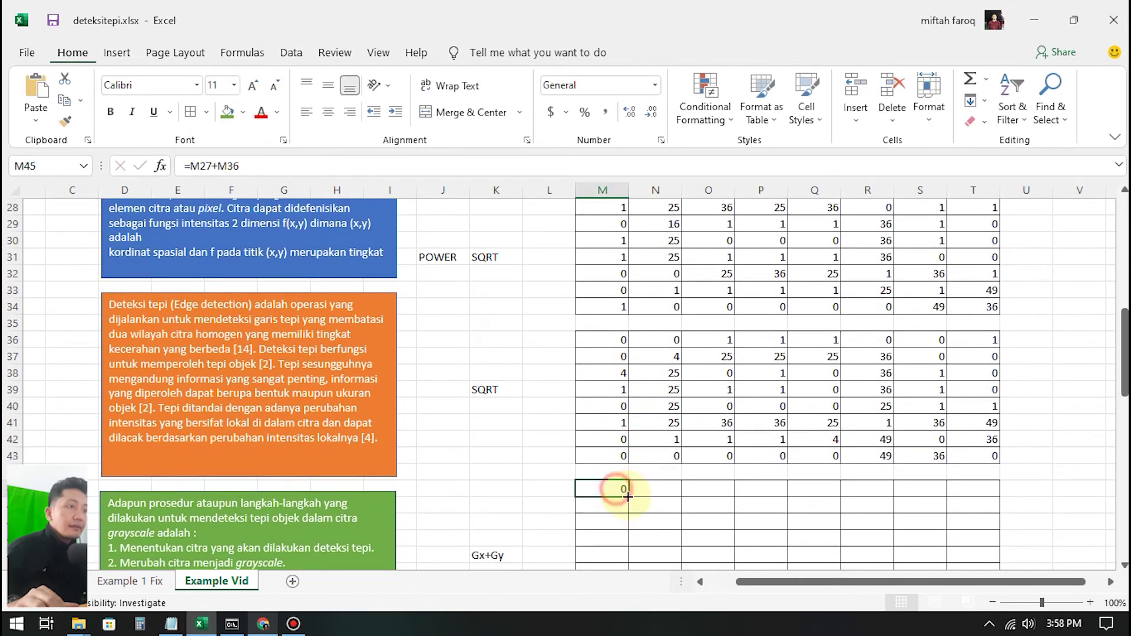
pyautogui.moveTo(627, 497); pyautogui.dragTo(1000, 507)
pyautogui.scroll(-2, 1006, 468)
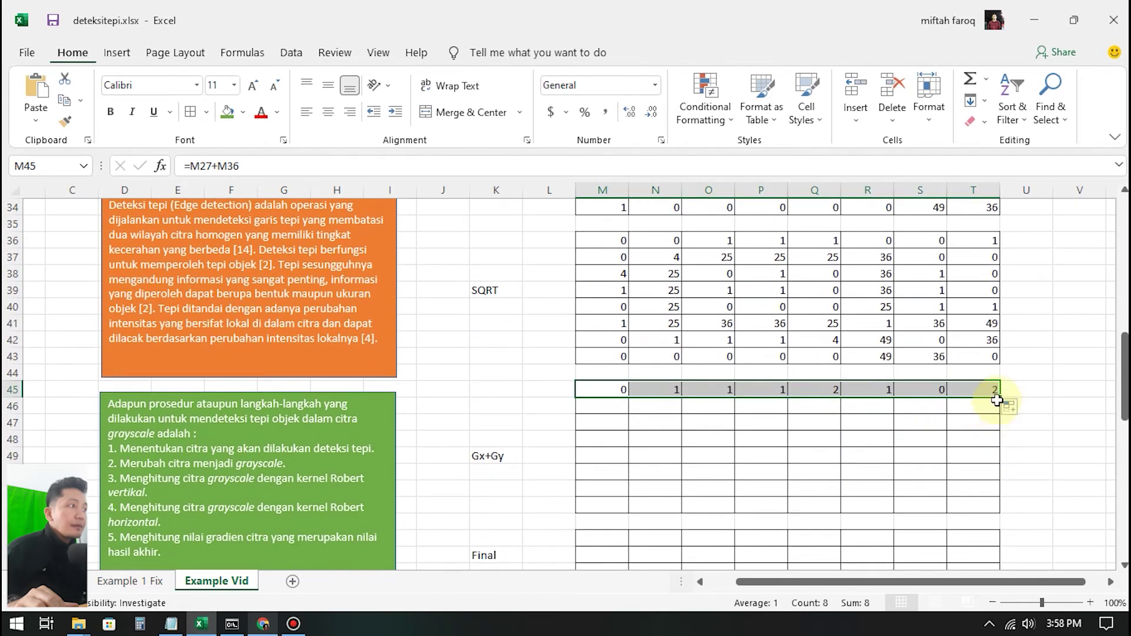
pyautogui.moveTo(997, 400); pyautogui.dragTo(999, 512)
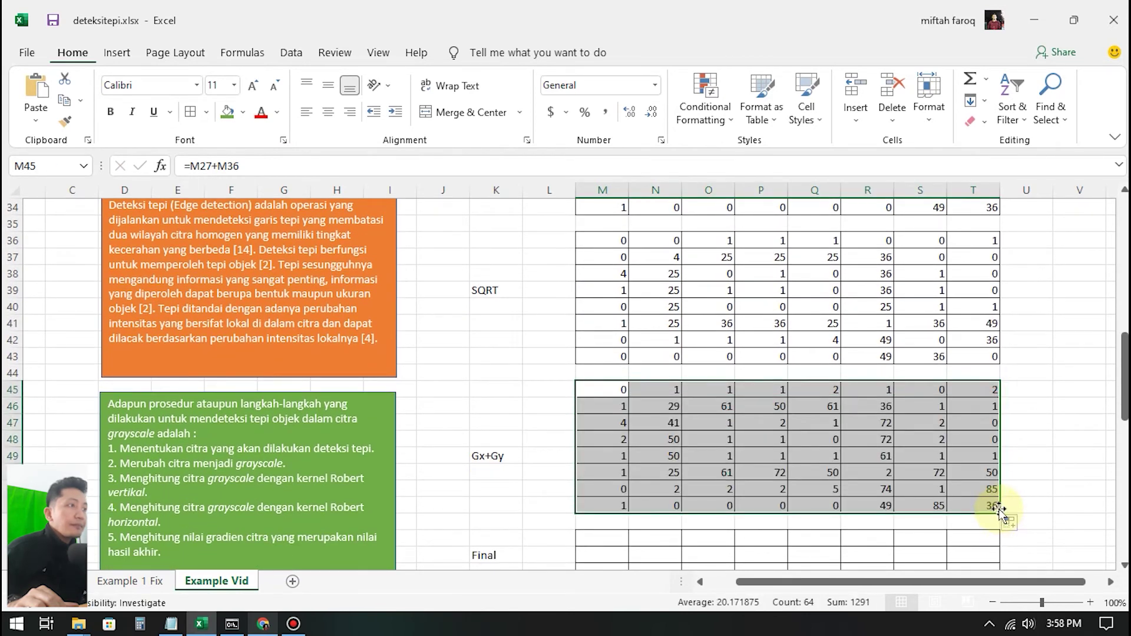
pyautogui.click(654, 422)
# Step: Review the gradient magnitude formula G beside the Gx and Gy kernels to see how the Final values are calculated
pyautogui.scroll(-3, 608, 439)
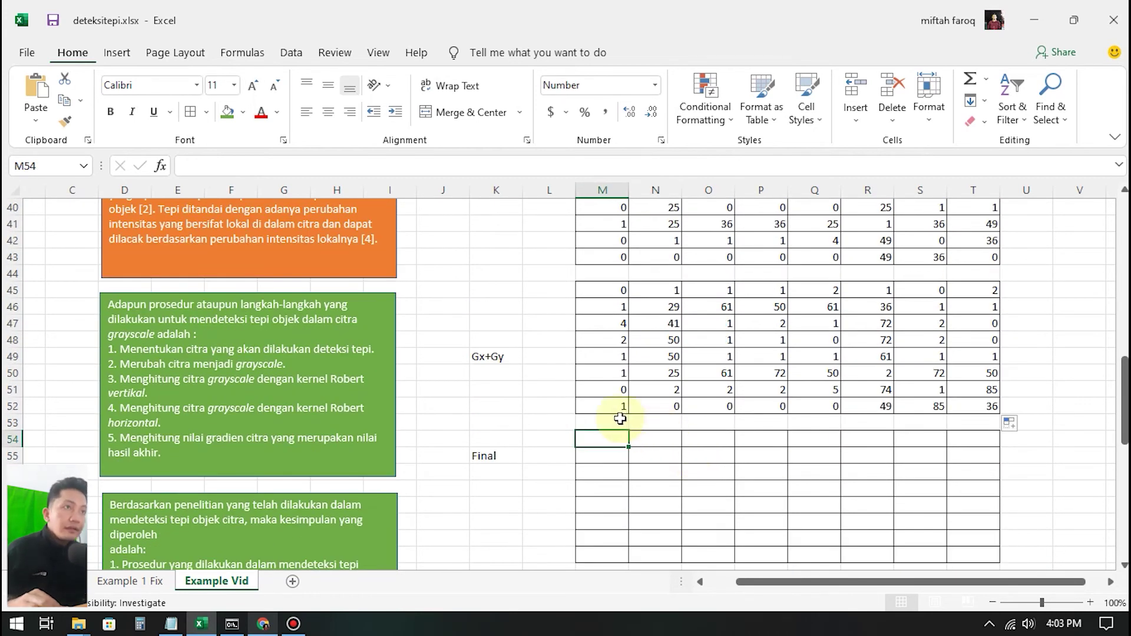
pyautogui.scroll(8, 523, 386)
pyautogui.scroll(1, 523, 387)
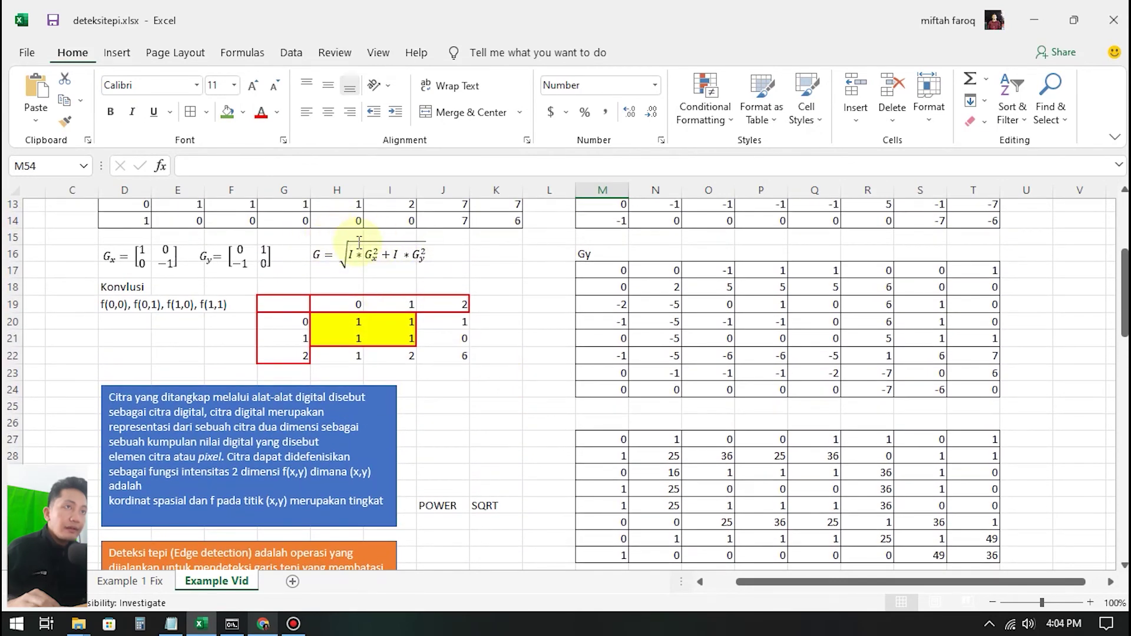
pyautogui.click(520, 317)
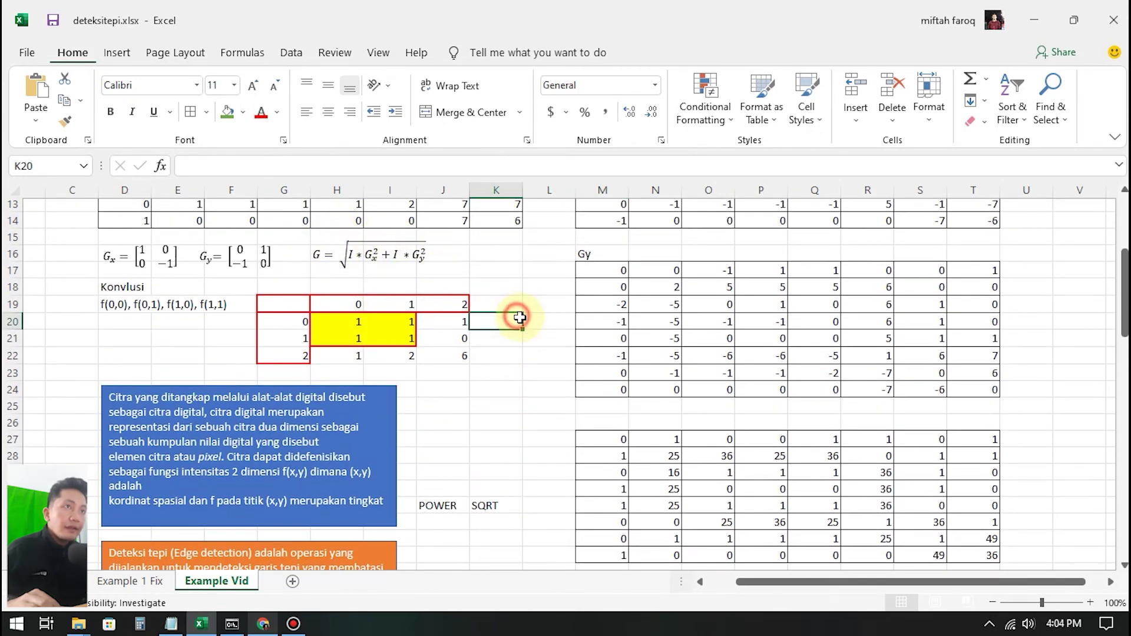
pyautogui.click(530, 392)
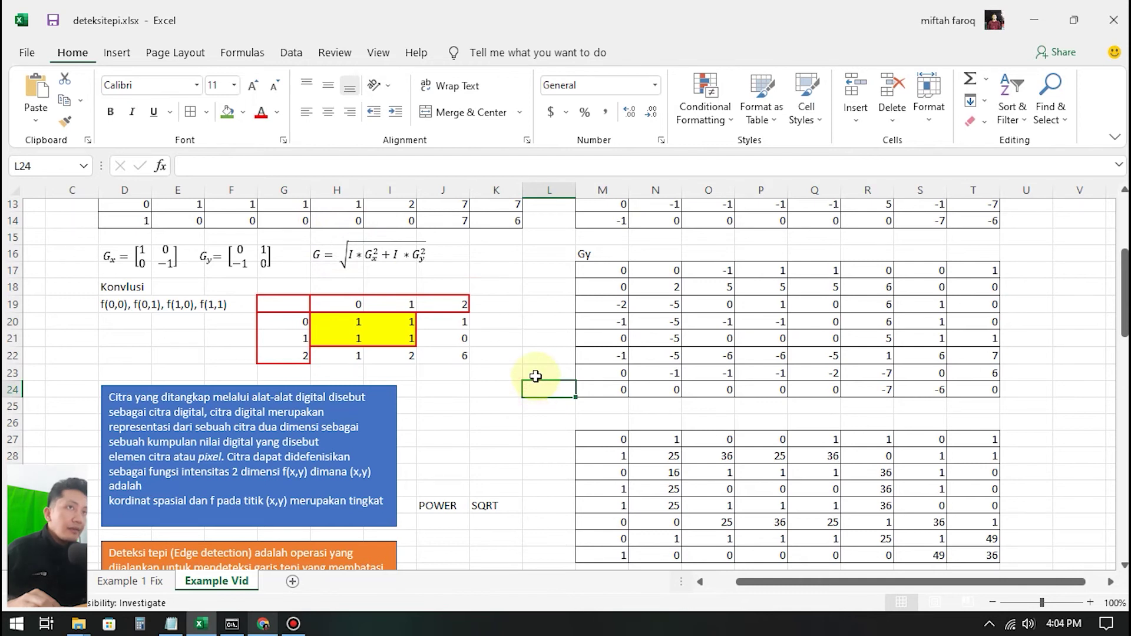
pyautogui.scroll(-9, 536, 377)
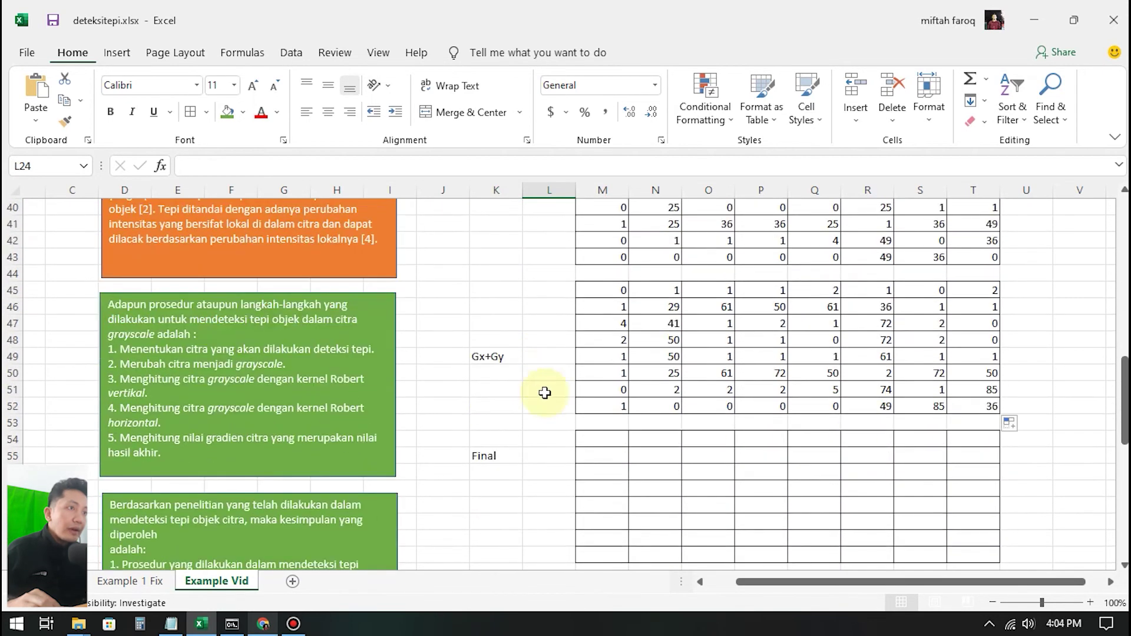
pyautogui.scroll(-2, 548, 424)
# Step: Enter the formula =M45^(1/2) in M54, the first cell of the Final grid, to take the square root
pyautogui.click(601, 348)
pyautogui.scroll(1, 644, 391)
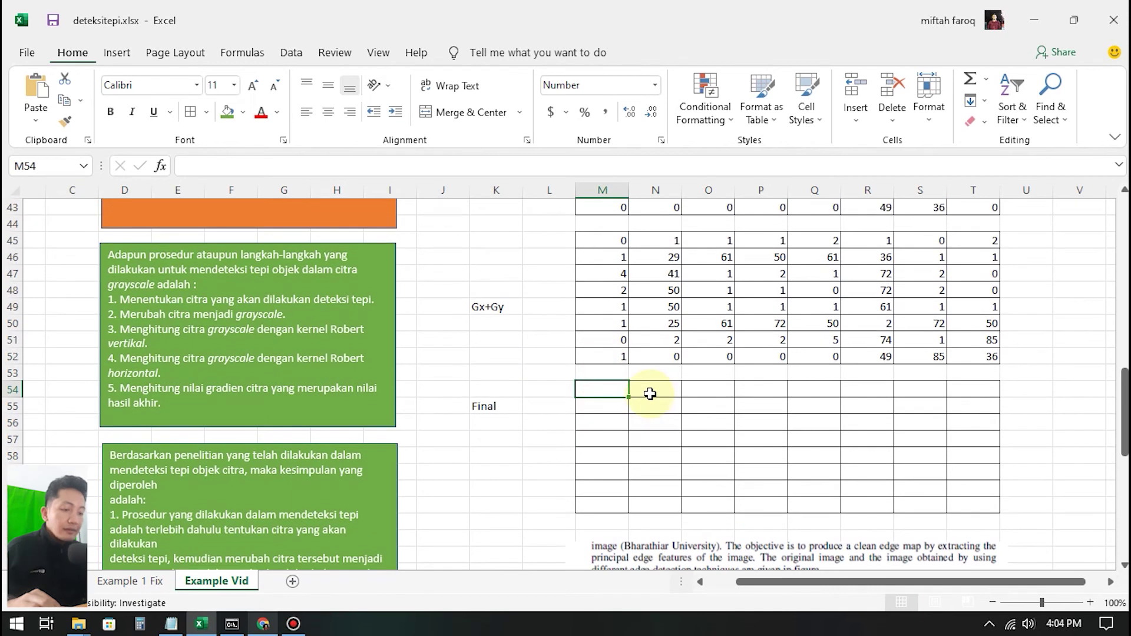
pyautogui.write('=')
pyautogui.scroll(1, 648, 389)
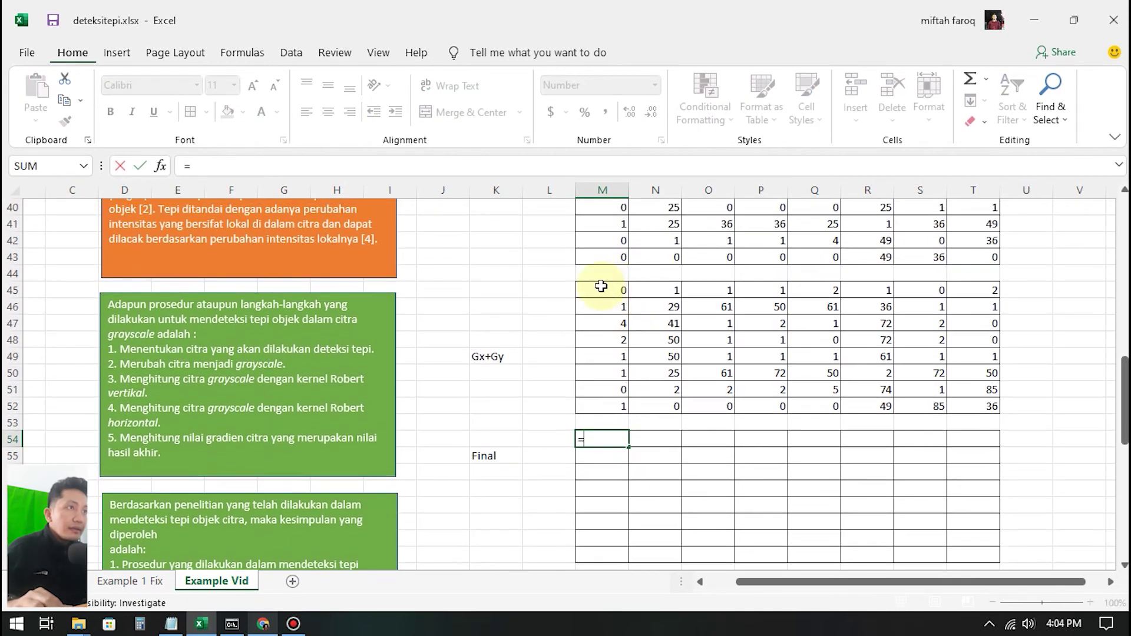
pyautogui.click(606, 291)
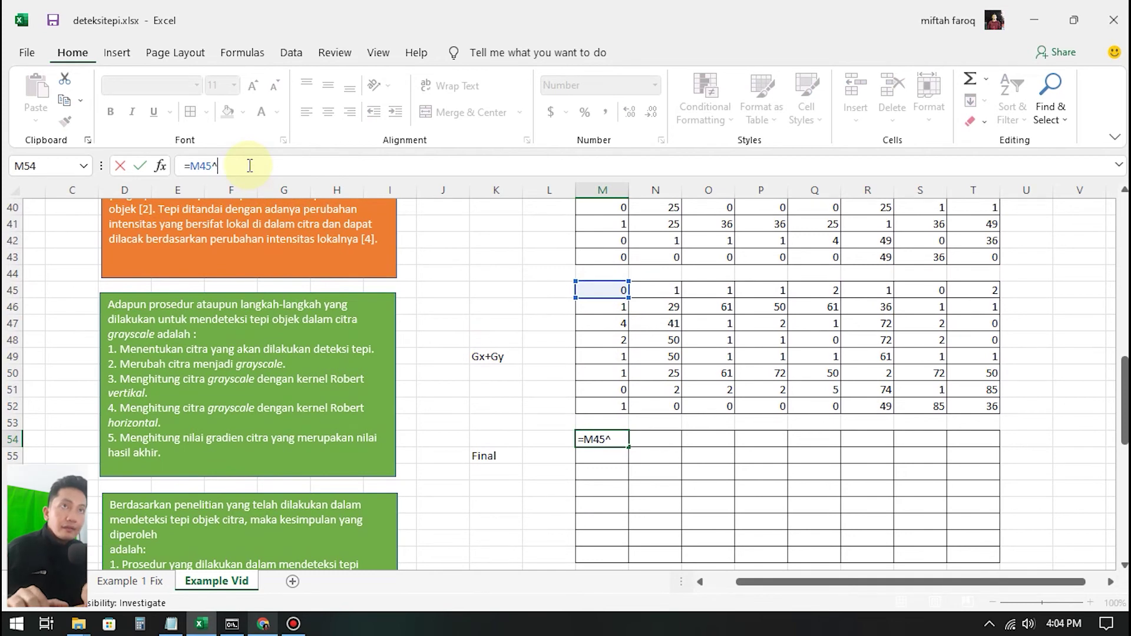
pyautogui.write('^(')
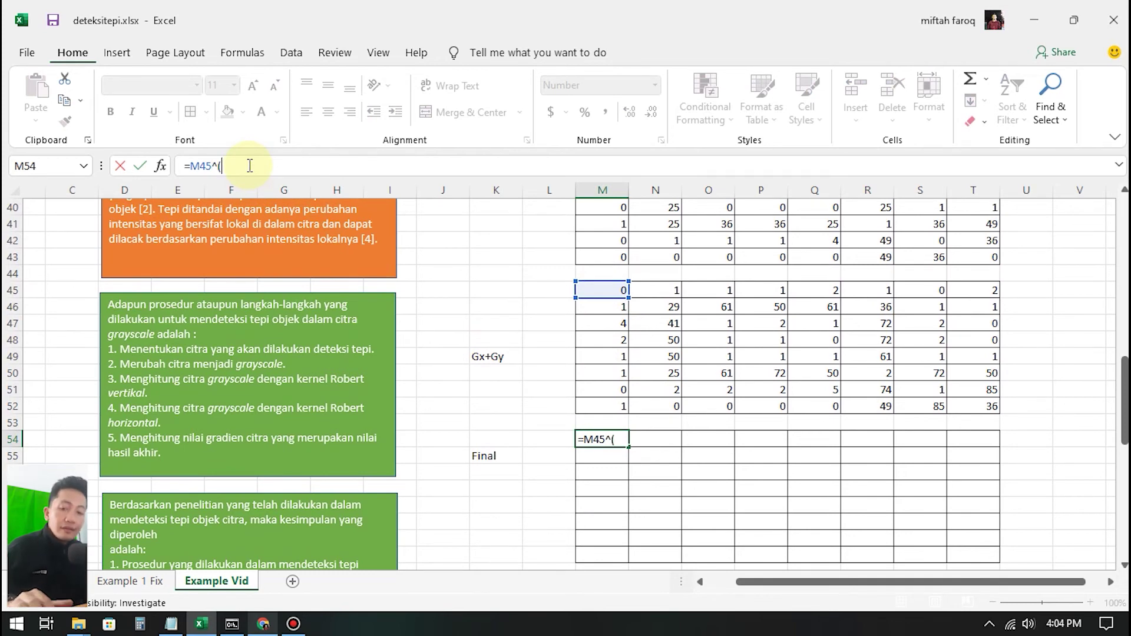
pyautogui.write('1')
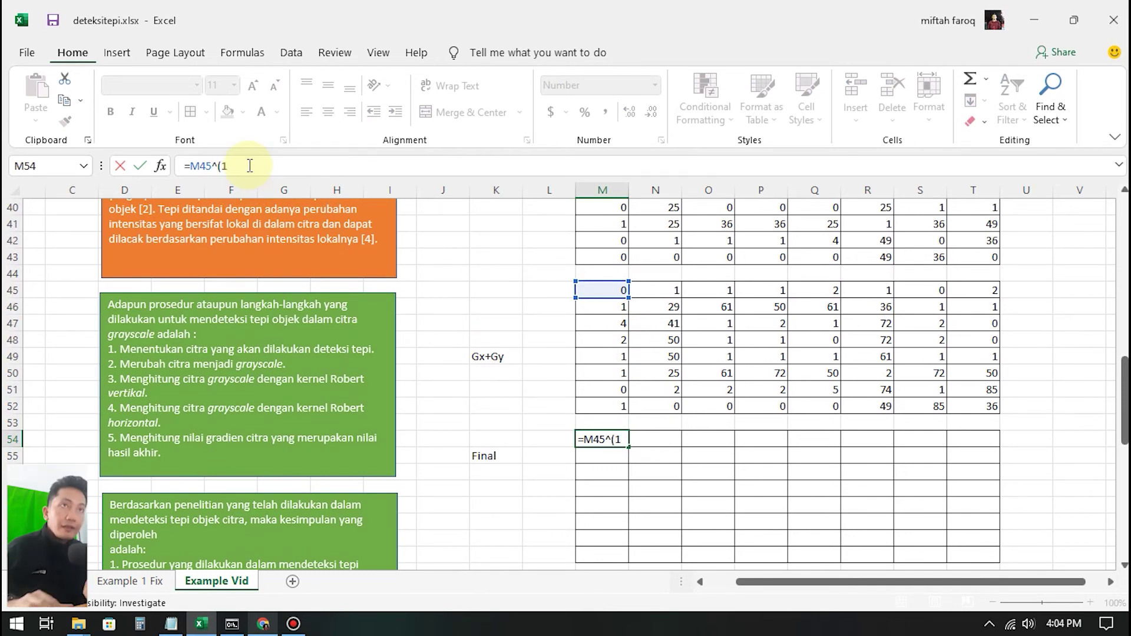
pyautogui.write('/2)')
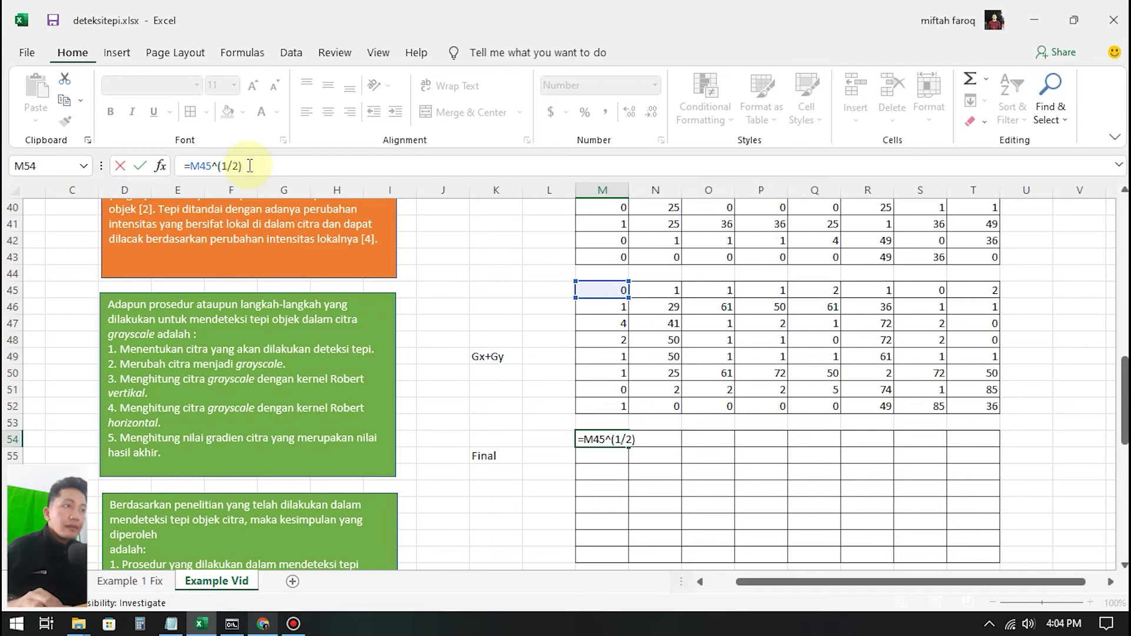
pyautogui.scroll(7, 606, 346)
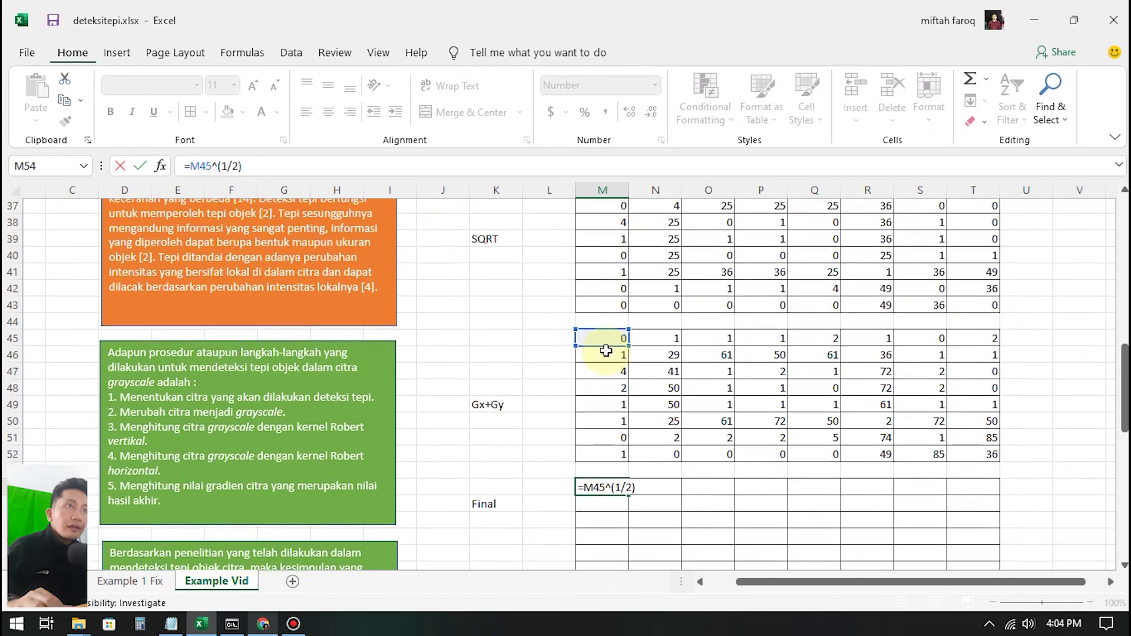
pyautogui.scroll(2, 584, 357)
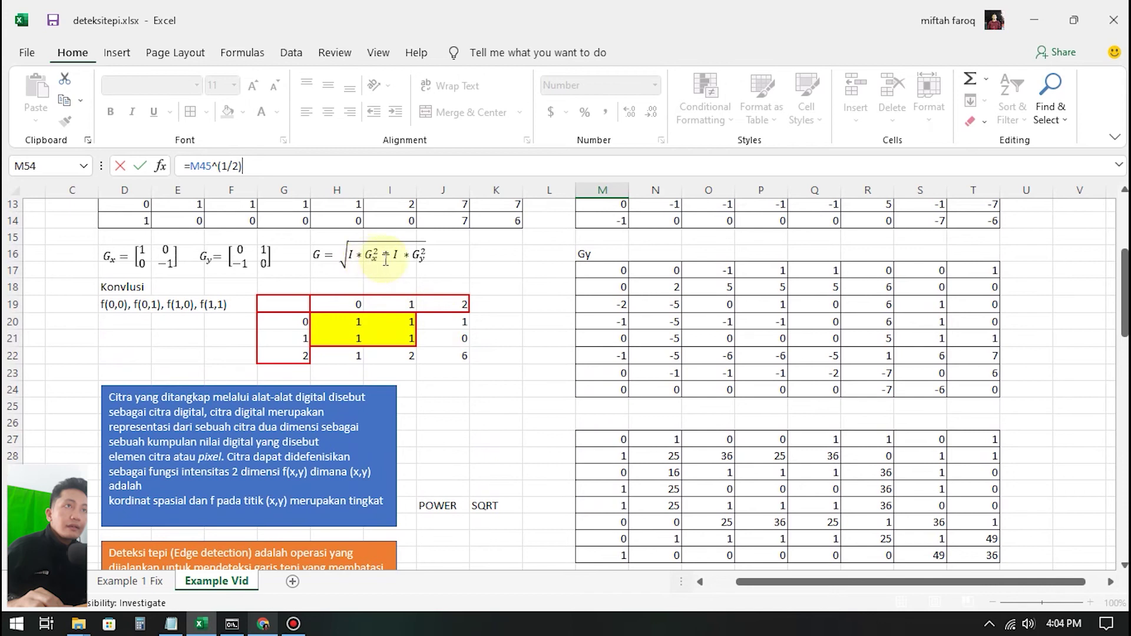
pyautogui.scroll(-10, 599, 374)
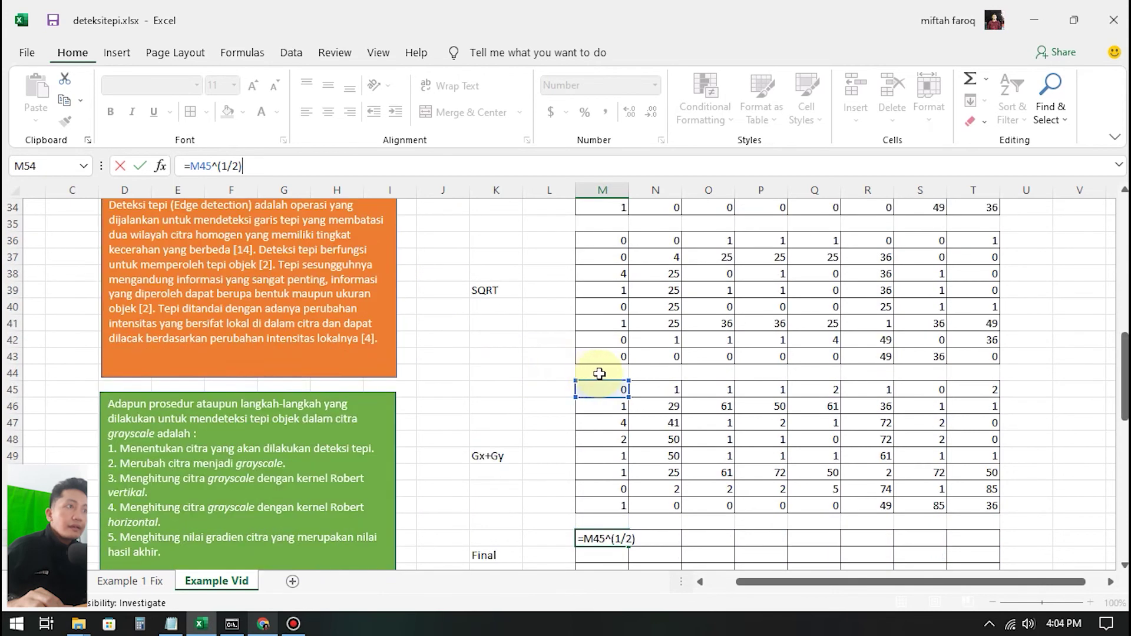
pyautogui.press('Return')
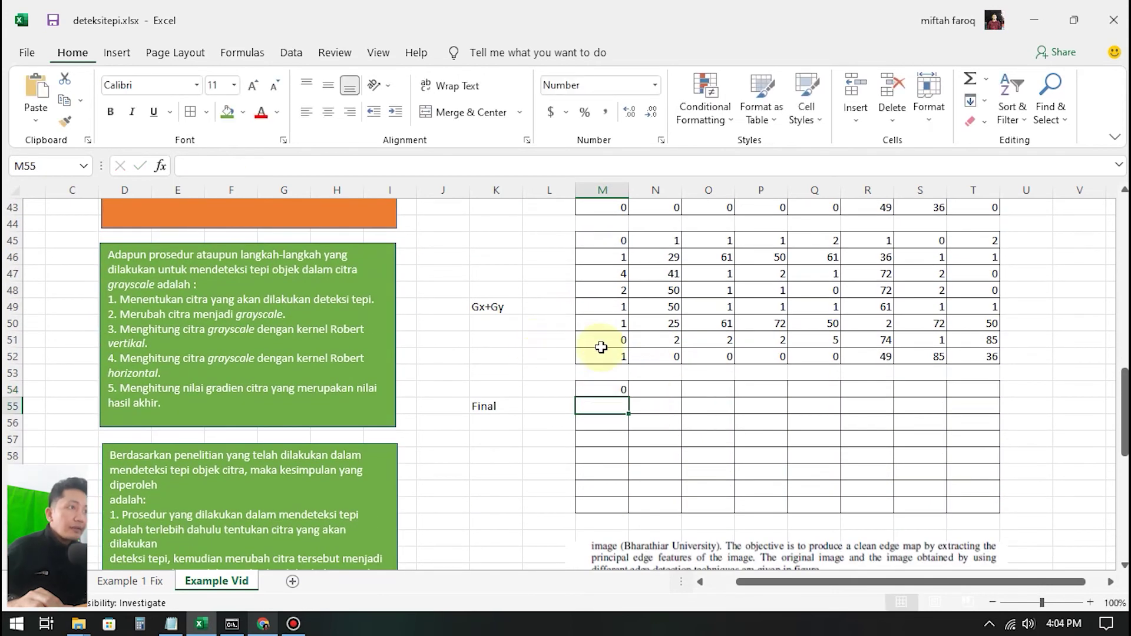
# Step: Fill the square root formula from M54 across the whole Final grid M54:T61
pyautogui.click(608, 389)
pyautogui.moveTo(631, 396); pyautogui.dragTo(1002, 513)
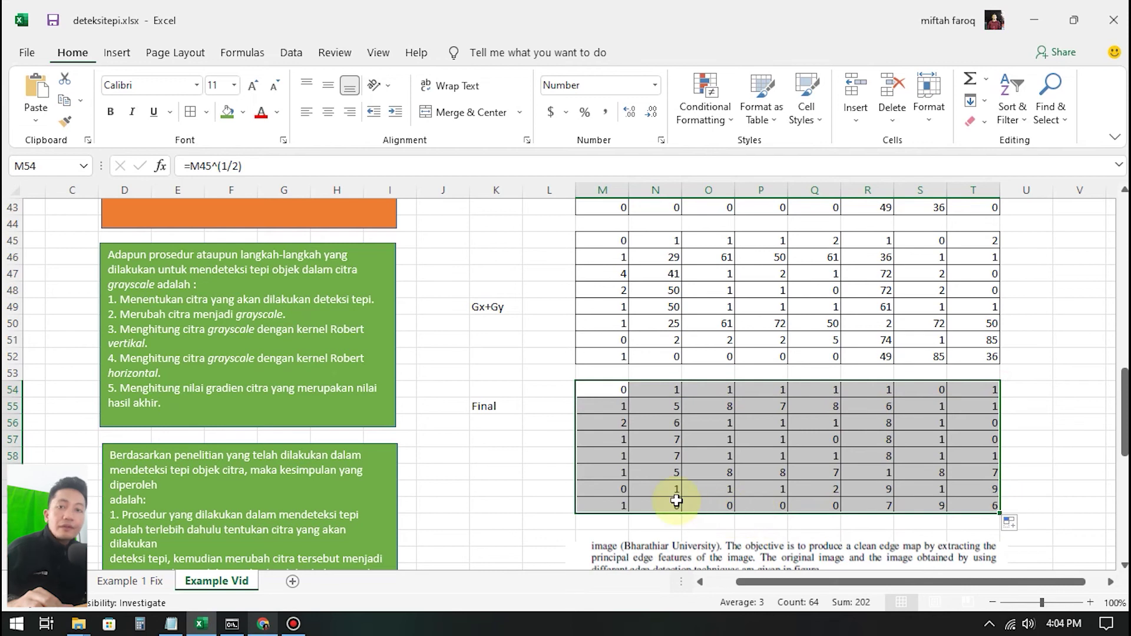
pyautogui.click(680, 463)
# Step: Try formatting the Final grid M54:T61 as numbers with one decimal place, and undo the format change
pyautogui.moveTo(609, 387); pyautogui.dragTo(995, 507)
pyautogui.rightClick(684, 429)
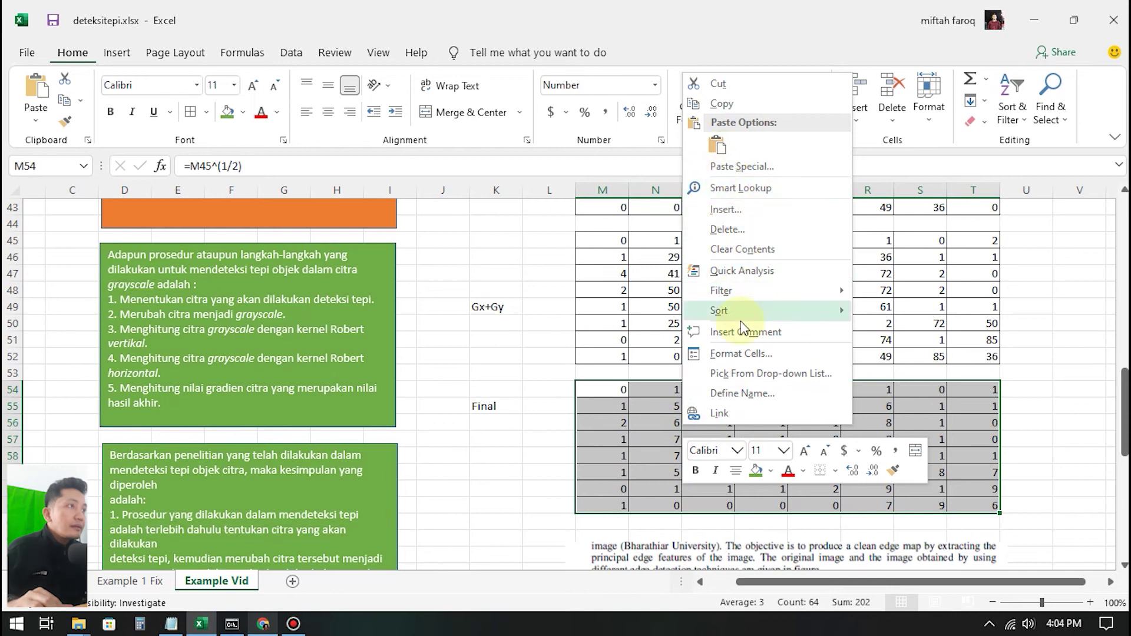
pyautogui.click(740, 353)
pyautogui.moveTo(713, 149); pyautogui.dragTo(383, 112)
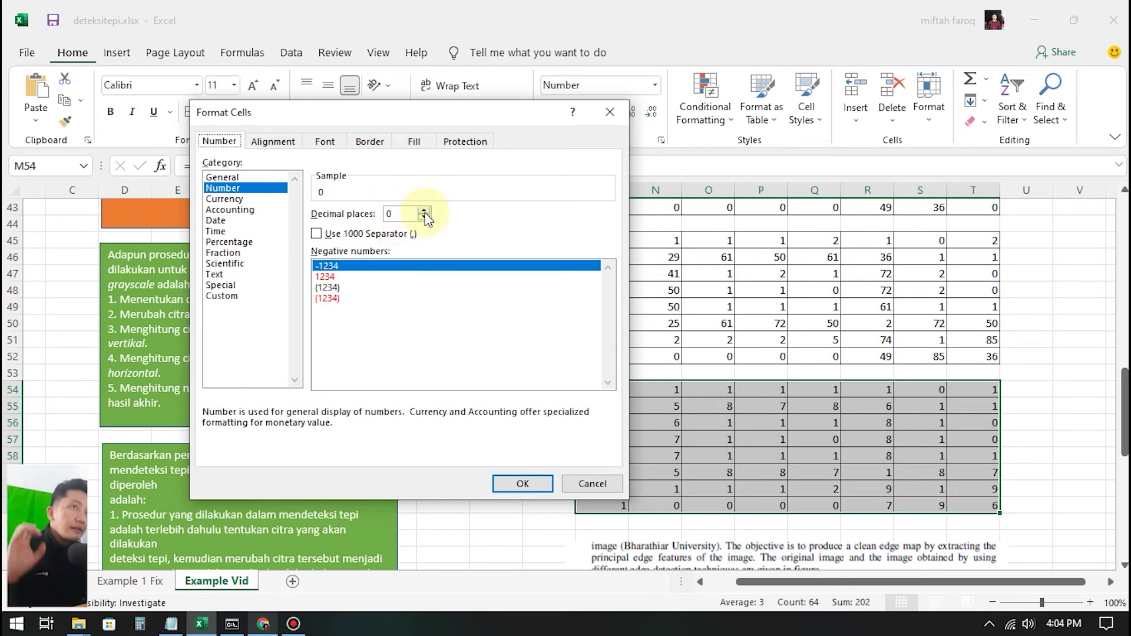
pyautogui.click(508, 483)
pyautogui.click(822, 455)
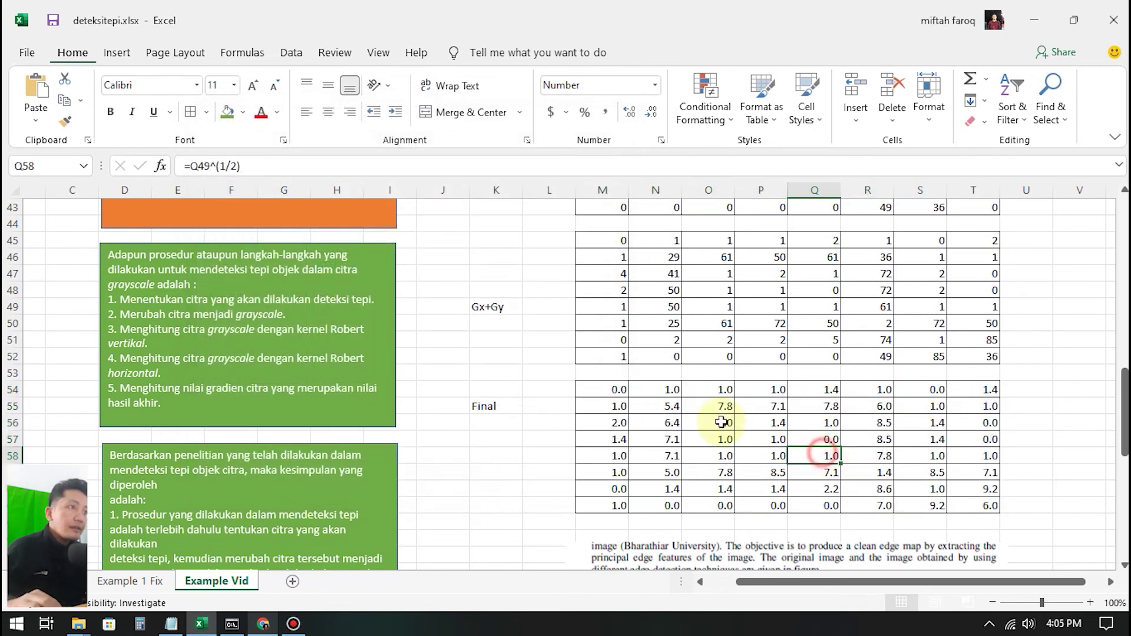
pyautogui.hotkey('ctrl', 'z')
# Step: Apply the General number format to the Final grid M54:T61 to show the unrounded square roots
pyautogui.rightClick(626, 390)
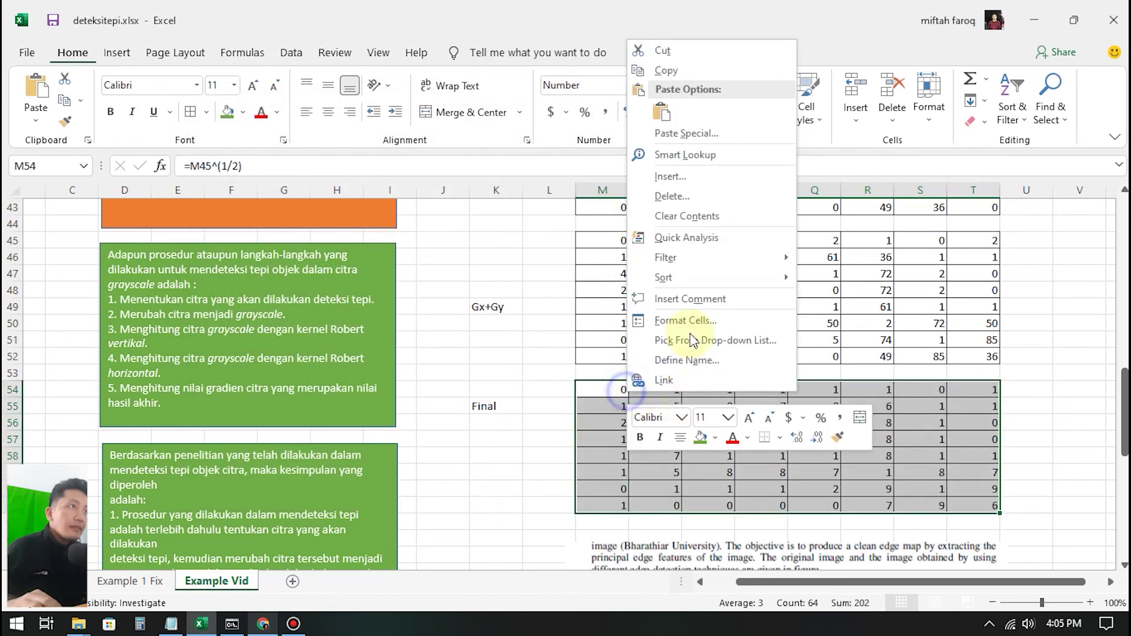
pyautogui.click(690, 320)
pyautogui.click(437, 178)
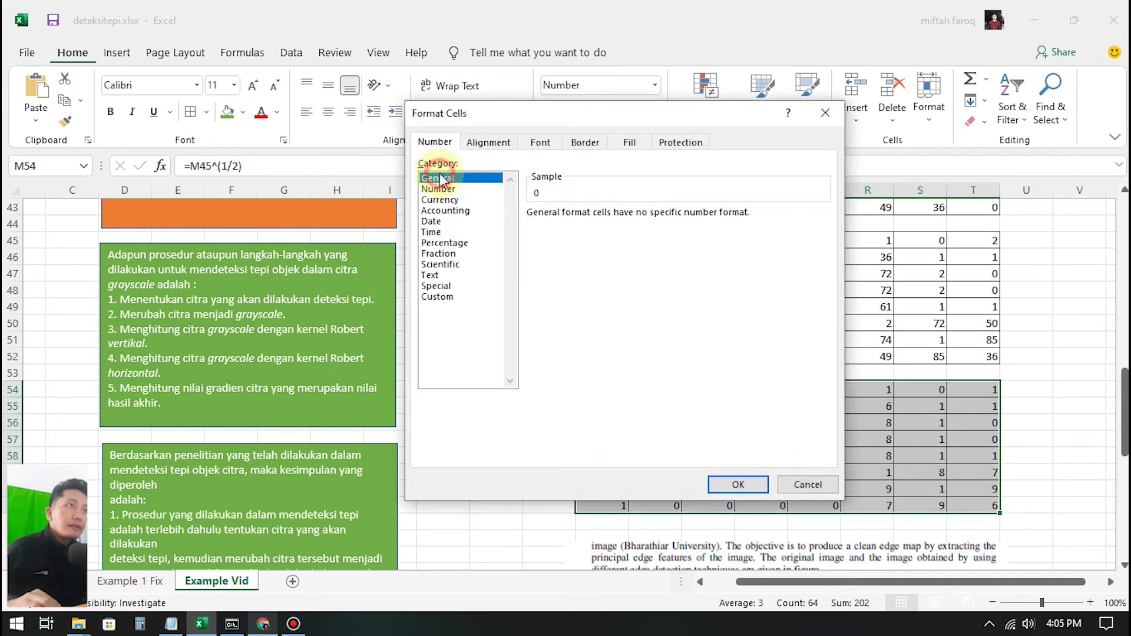
pyautogui.click(742, 482)
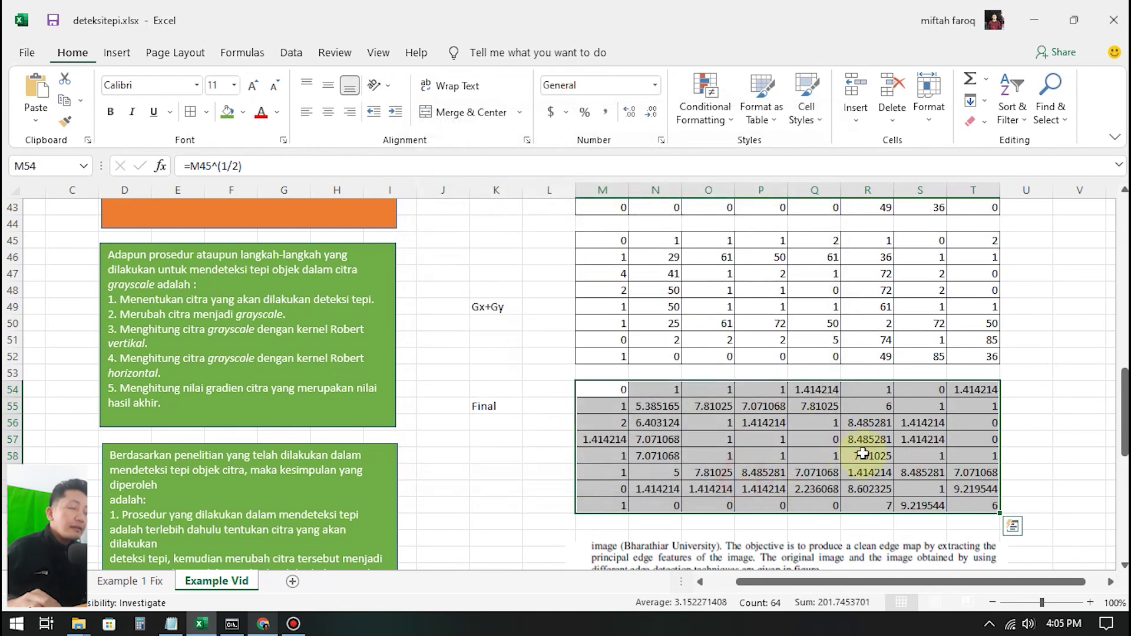
# Step: Format the Final grid M54:T61 as numbers with 0 decimal places
pyautogui.rightClick(663, 429)
pyautogui.click(692, 366)
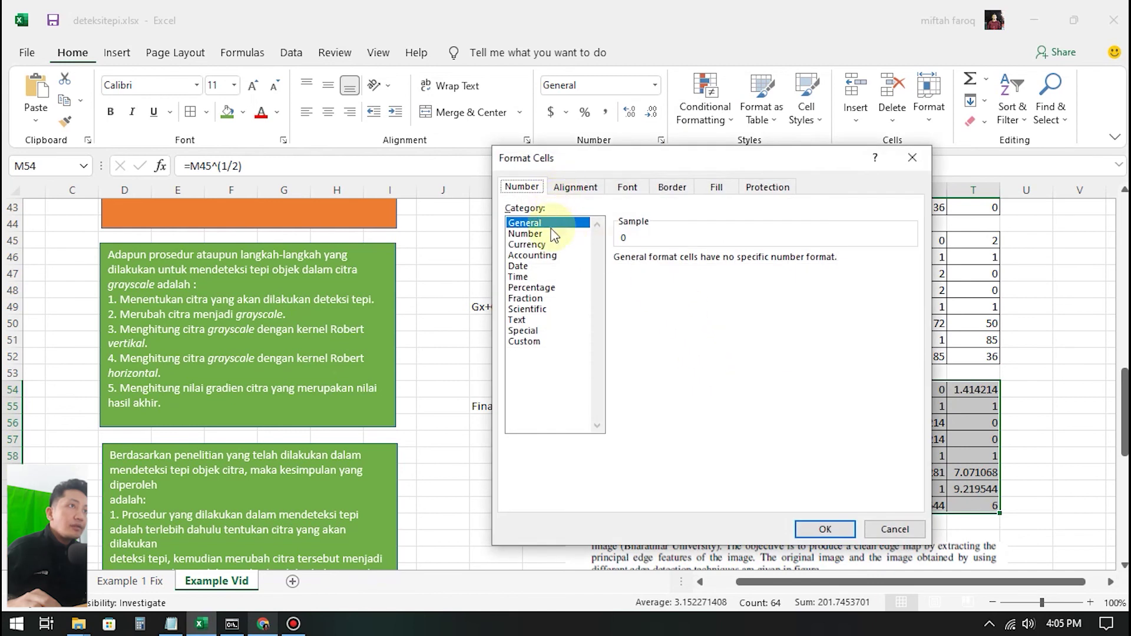
pyautogui.click(525, 233)
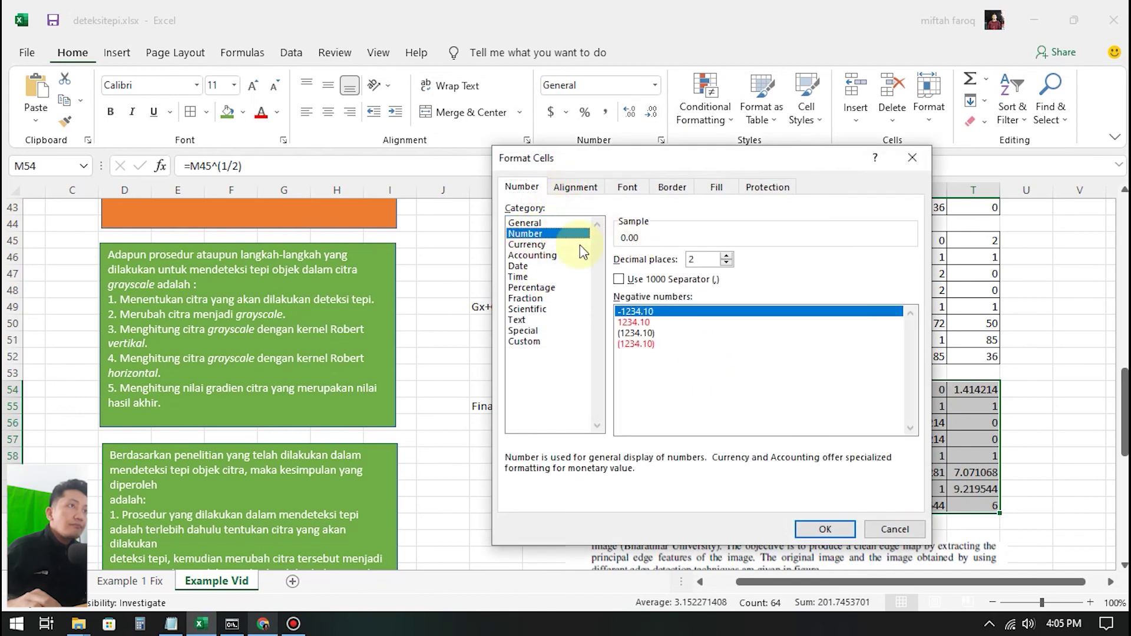
pyautogui.click(526, 223)
pyautogui.click(540, 233)
pyautogui.click(726, 263)
pyautogui.click(726, 263)
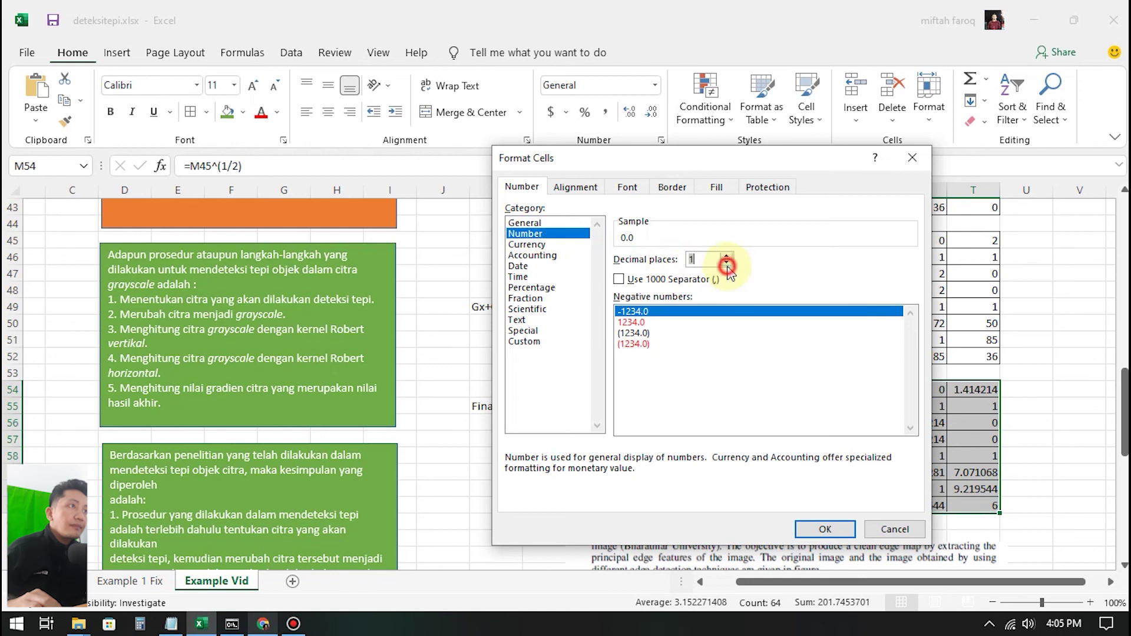
pyautogui.click(830, 529)
pyautogui.click(719, 439)
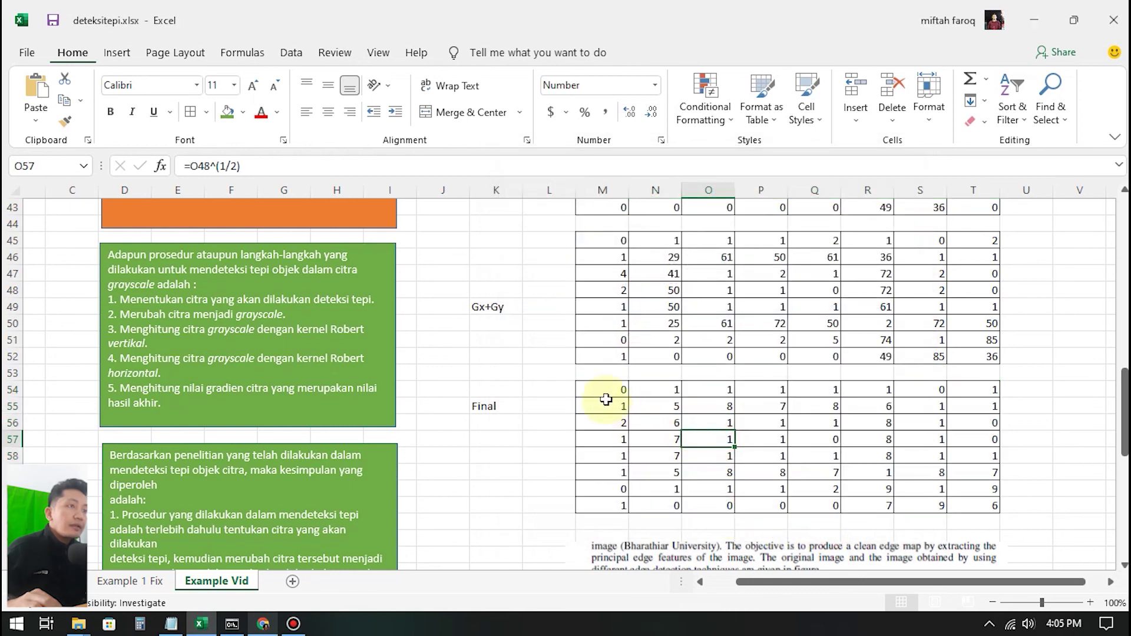
# Step: Examine the Final grid M54:T61 and the figure of edge detection comparison images beneath it
pyautogui.moveTo(601, 389); pyautogui.dragTo(990, 506)
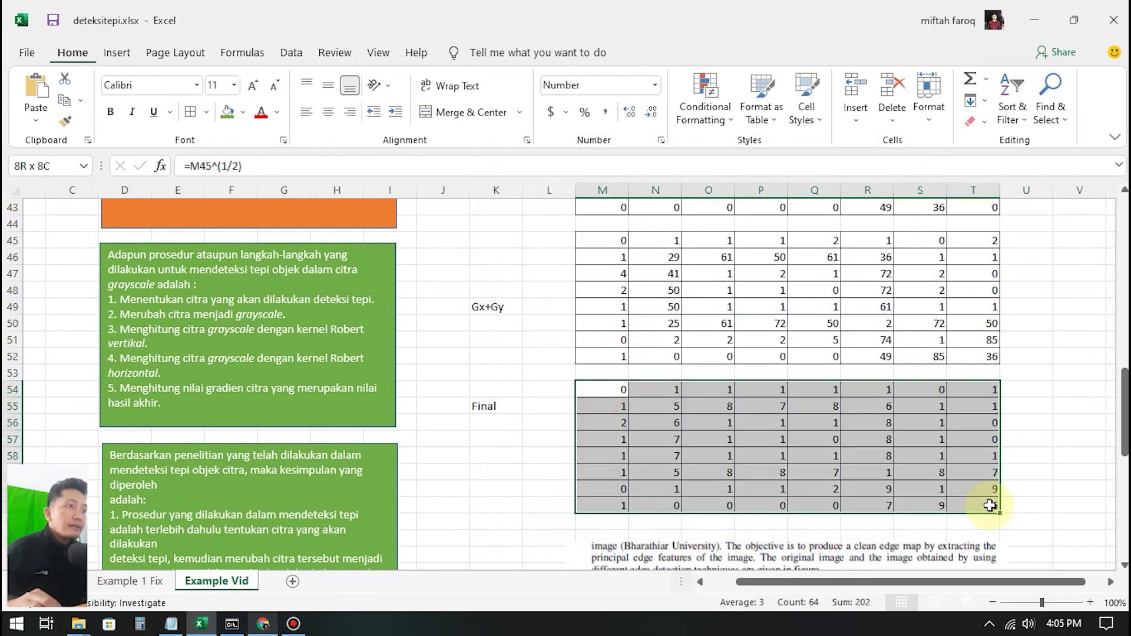
pyautogui.click(1055, 499)
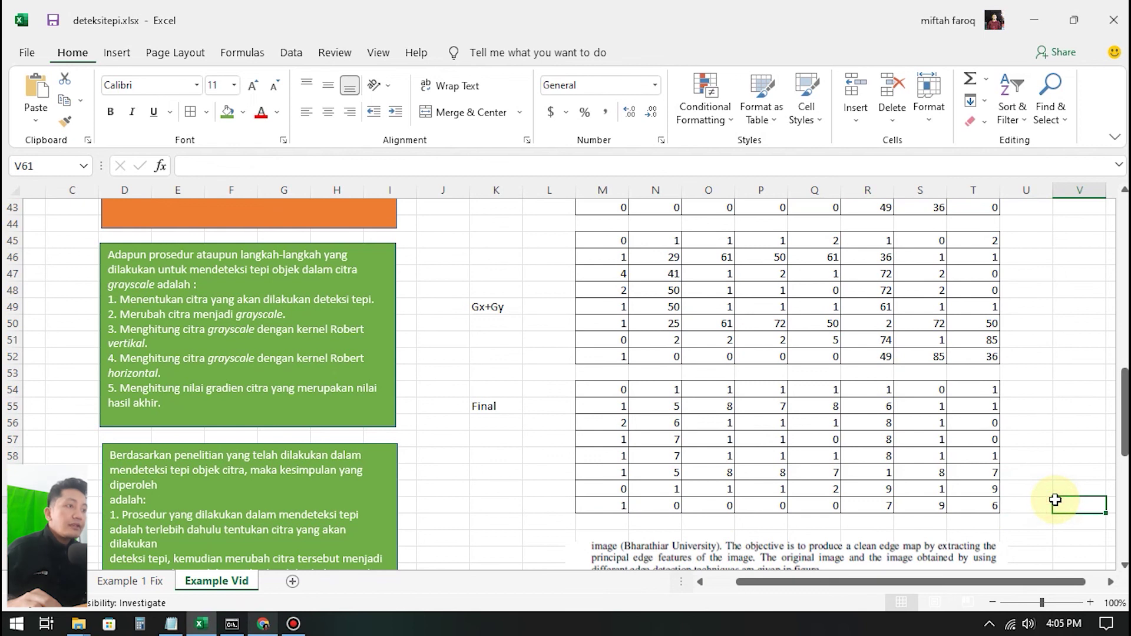
pyautogui.scroll(-4, 1055, 500)
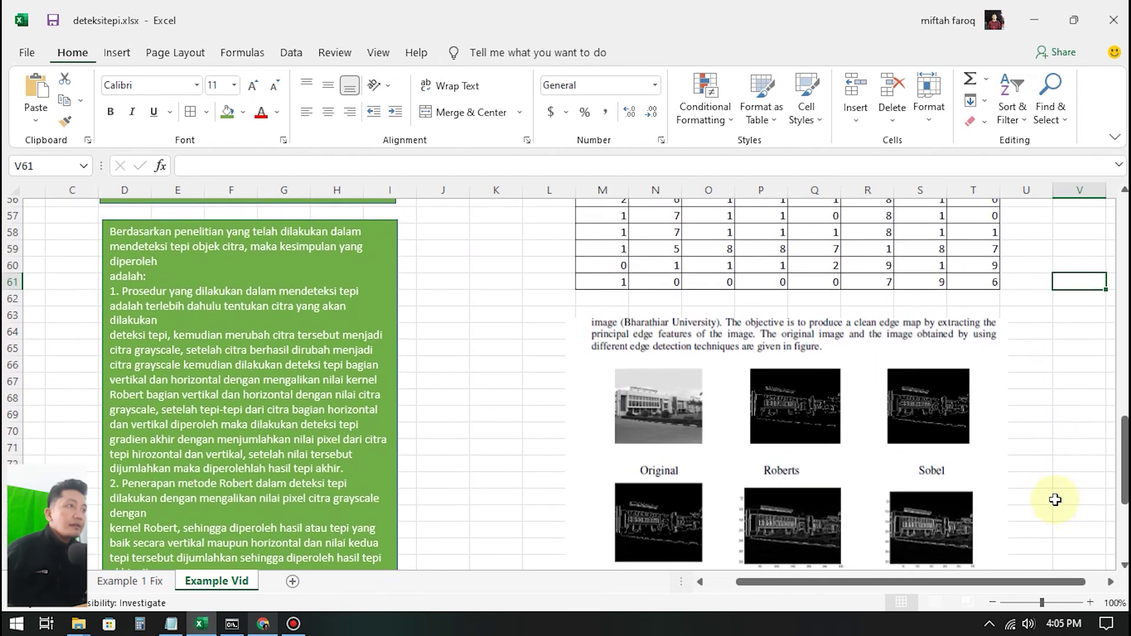
pyautogui.scroll(3, 1055, 500)
pyautogui.moveTo(610, 340); pyautogui.dragTo(975, 463)
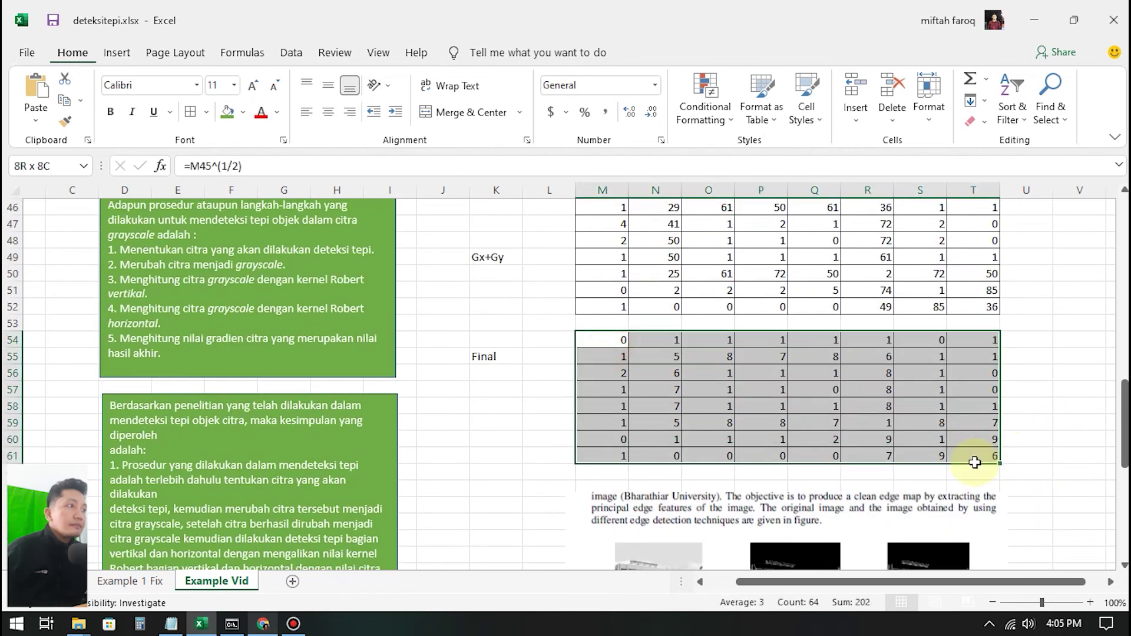
pyautogui.click(1035, 424)
# Step: Compare the first-row Final cells, starting with M54 and N54, against their source cells in the Gx+Gy grid
pyautogui.click(611, 340)
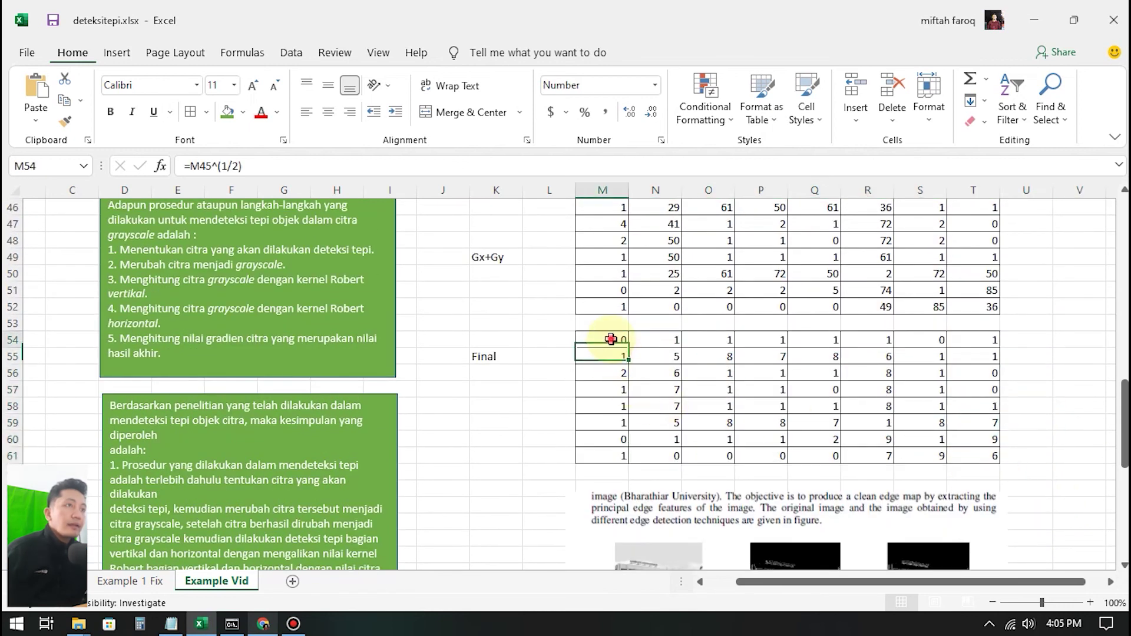
pyautogui.scroll(3, 560, 392)
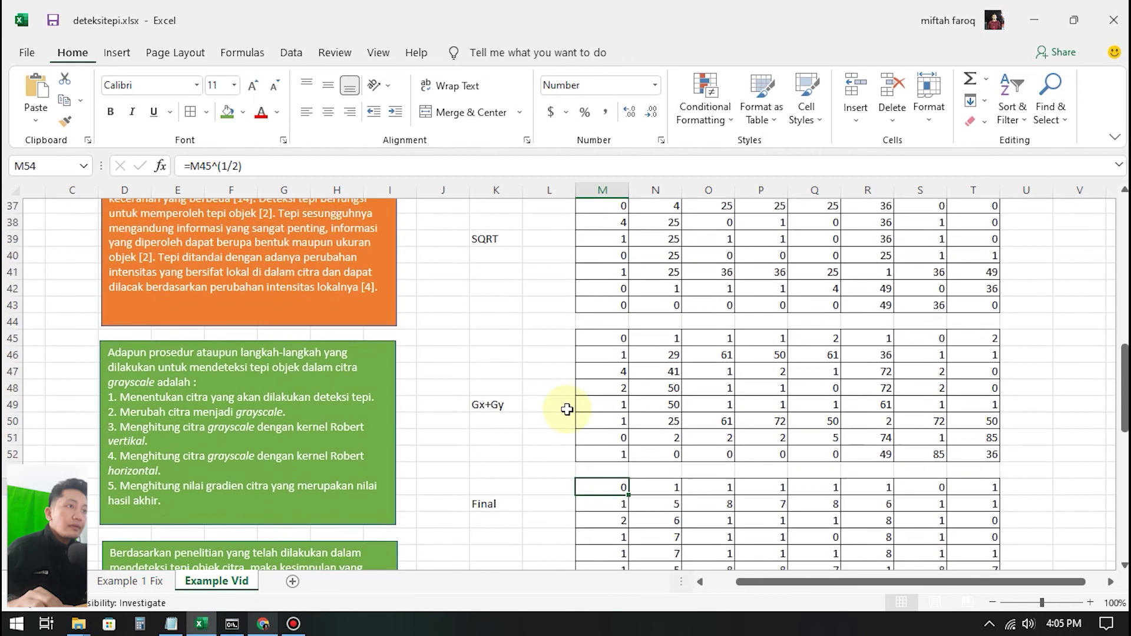
pyautogui.scroll(-1, 567, 410)
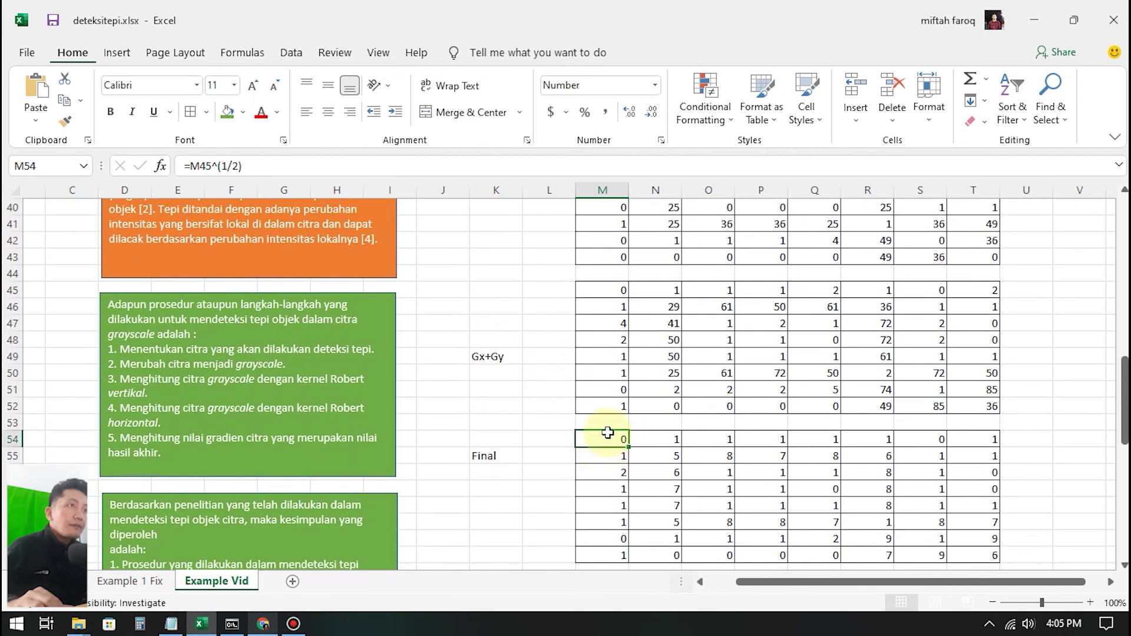
pyautogui.scroll(5, 608, 433)
pyautogui.scroll(-5, 621, 424)
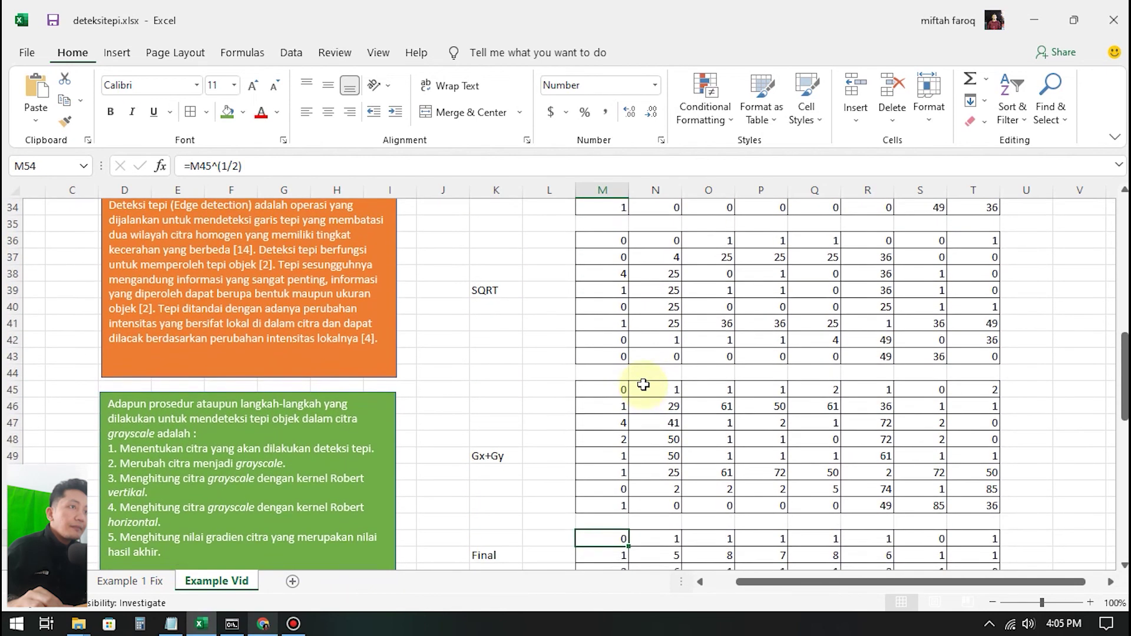
pyautogui.click(606, 289)
pyautogui.click(613, 443)
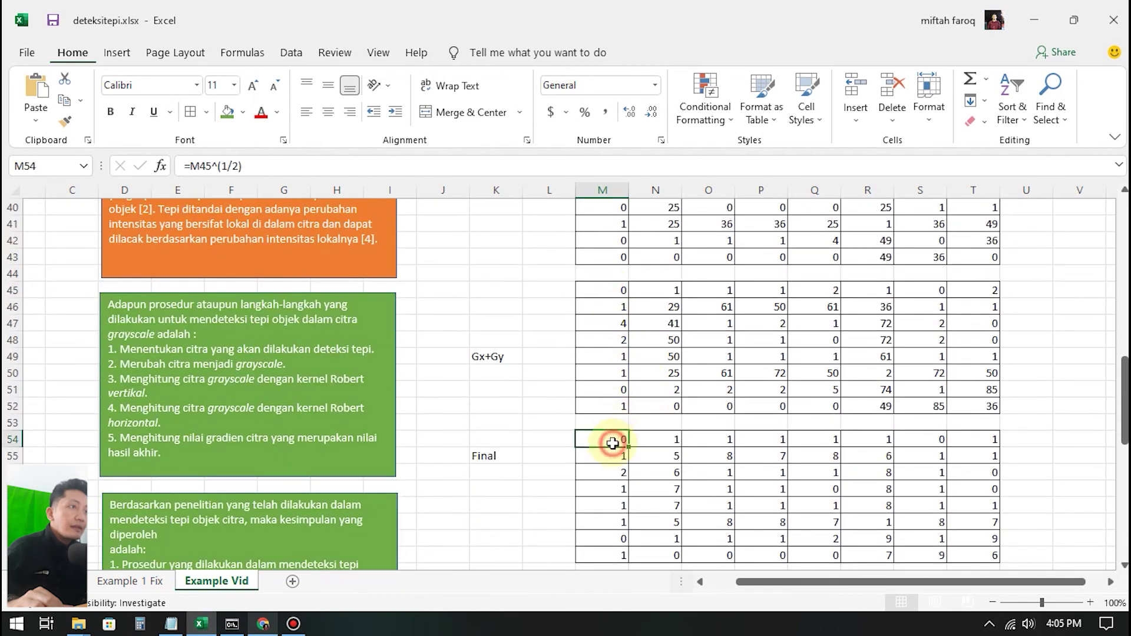
pyautogui.click(668, 445)
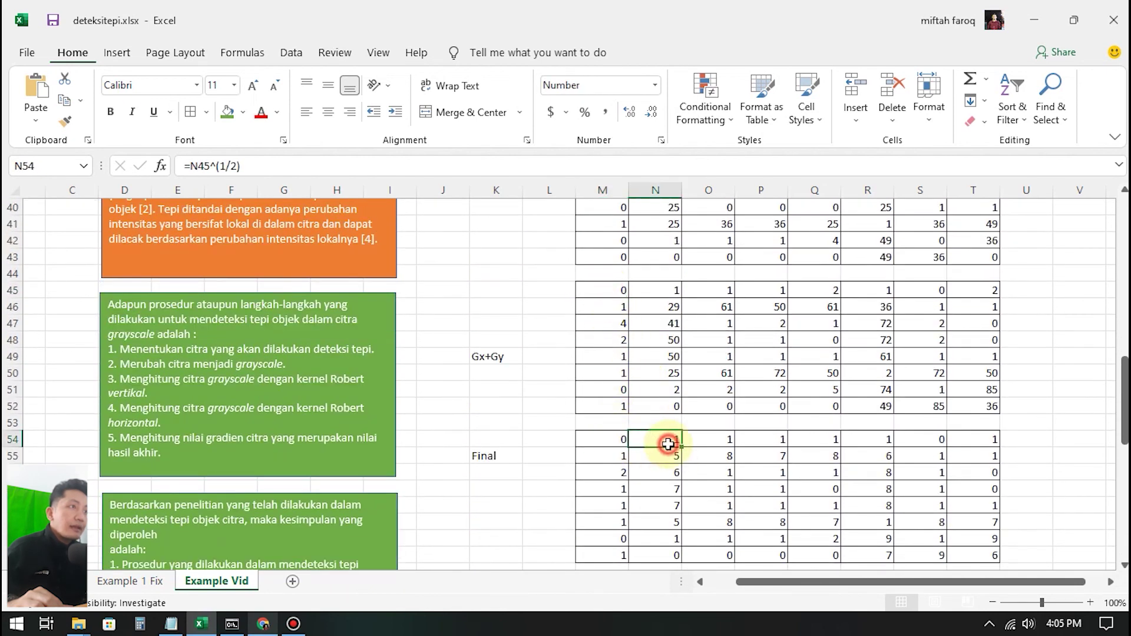
pyautogui.doubleClick(670, 291)
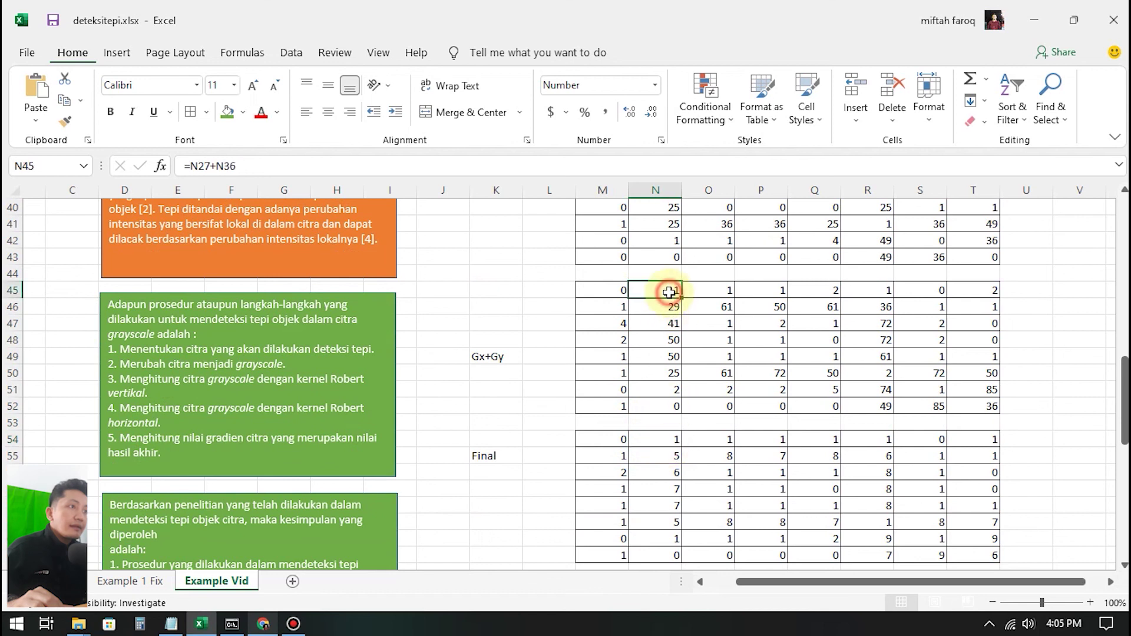
pyautogui.click(663, 443)
pyautogui.moveTo(598, 442); pyautogui.dragTo(1048, 442)
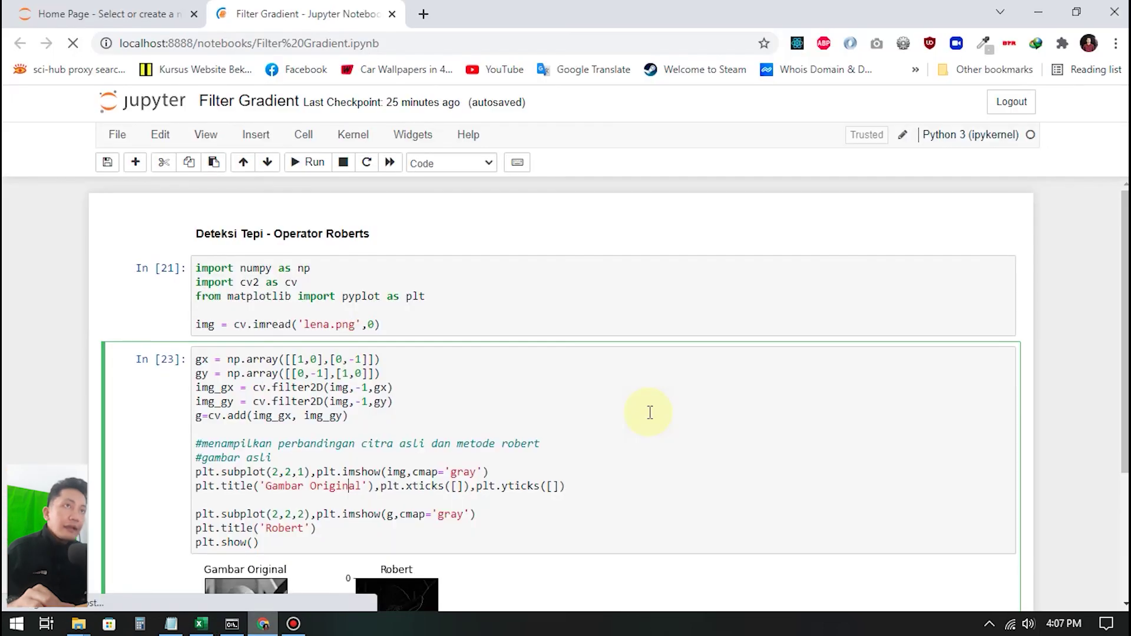